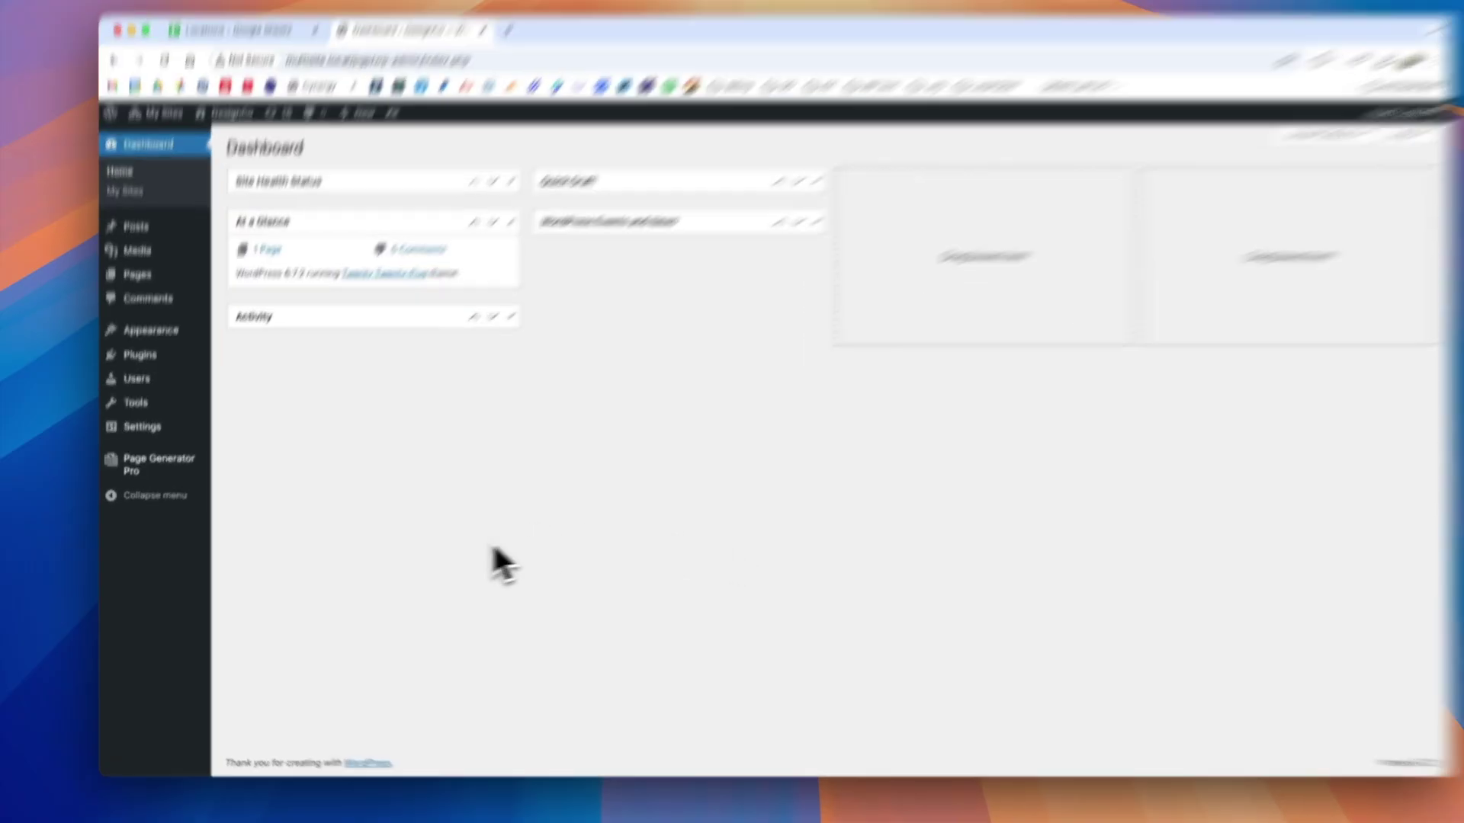
Step: Go to Page Generator Pro's Keywords screen and open the Generate Locations form
mouse_move(155, 479)
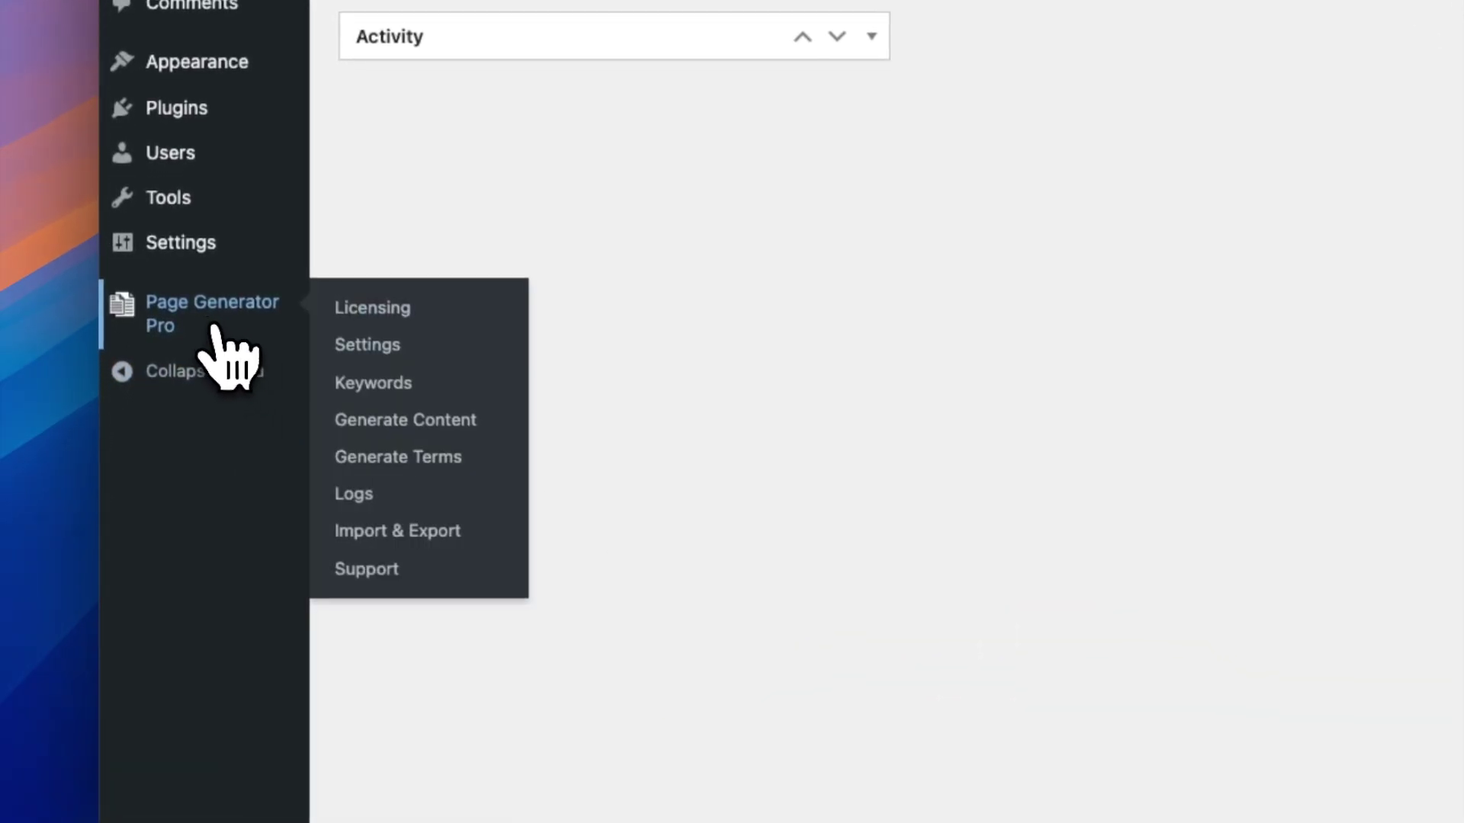
click(380, 374)
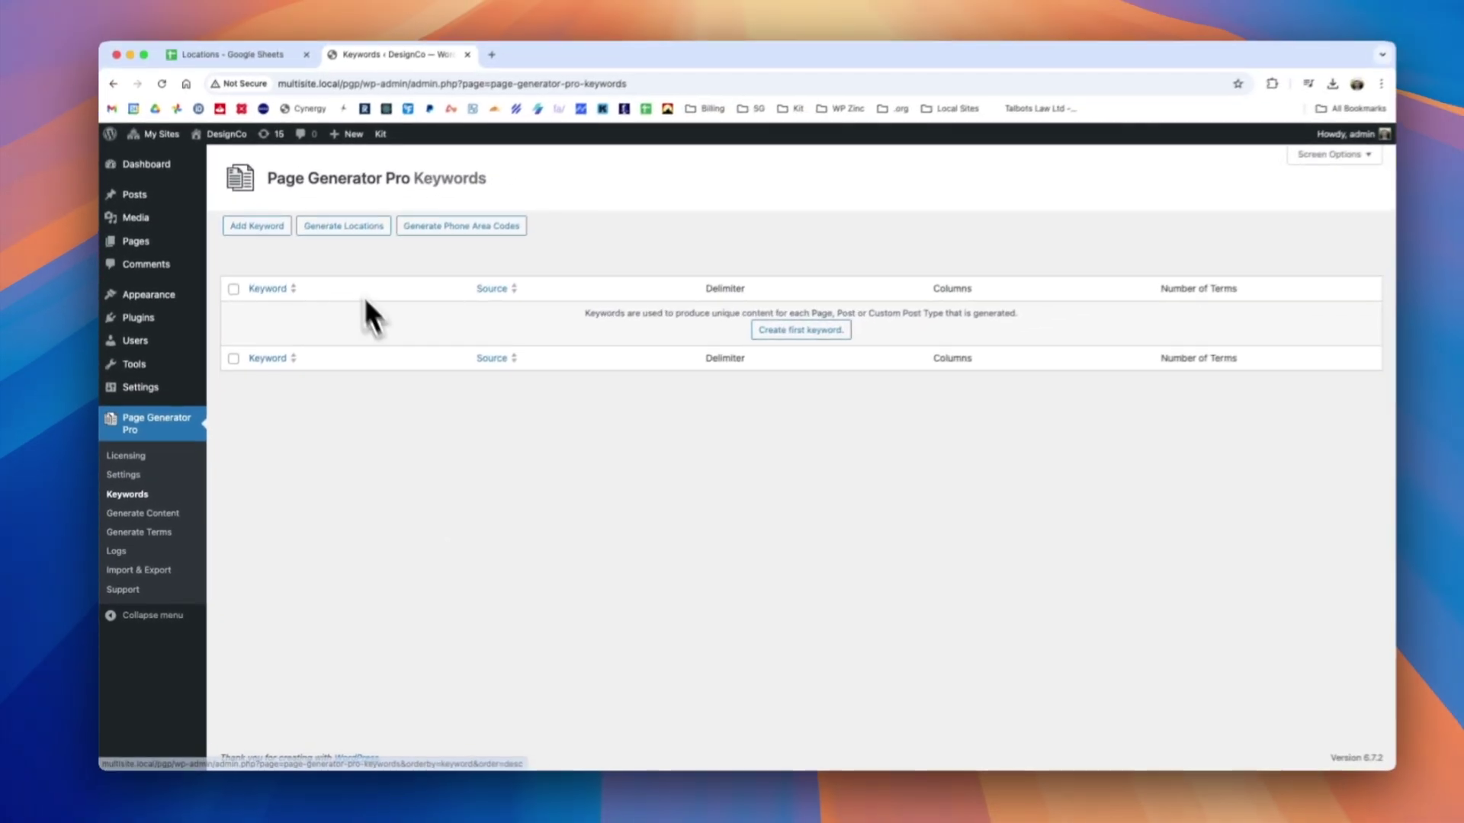
click(340, 236)
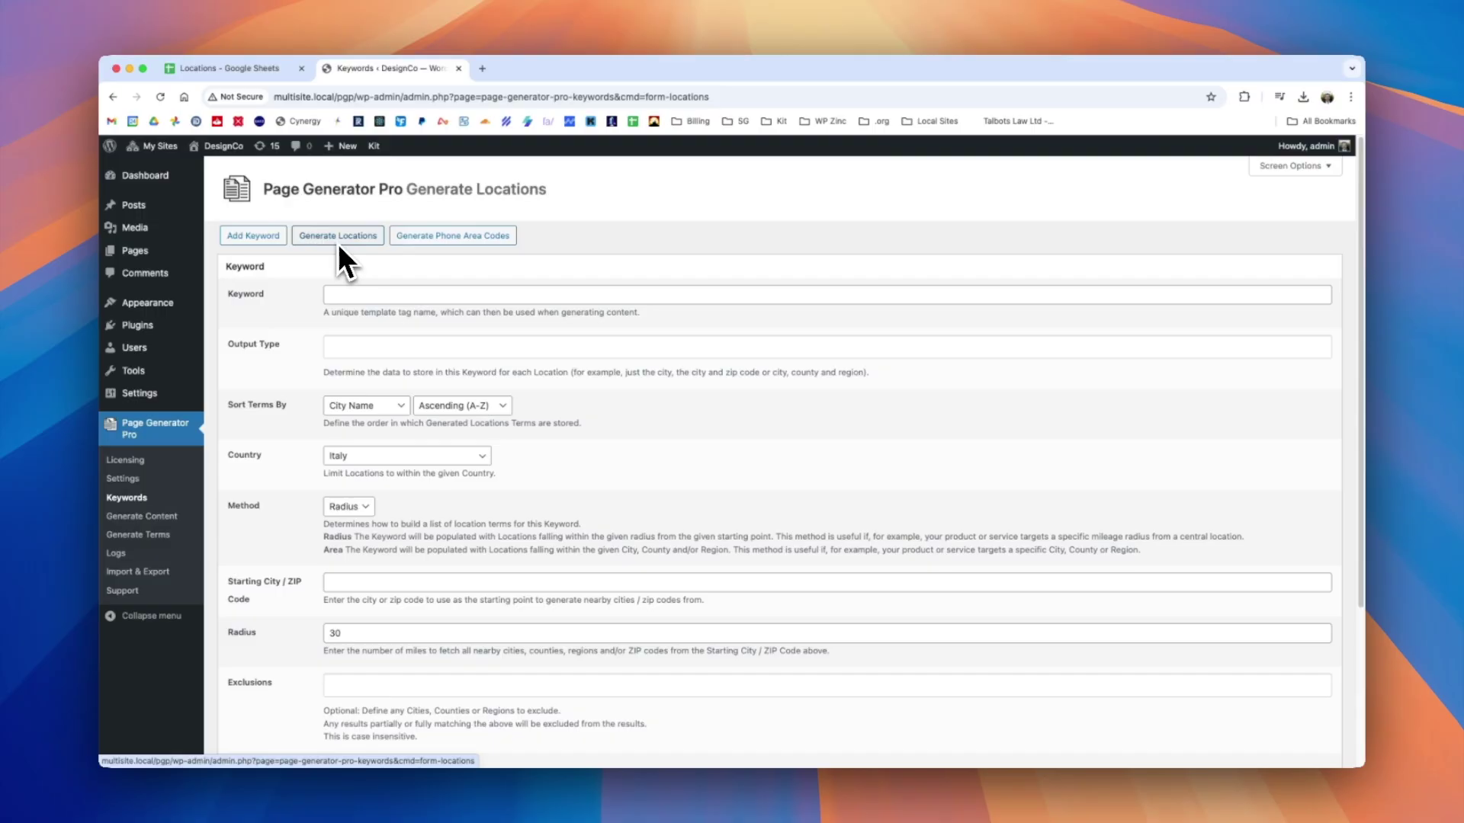
Step: Add a keyword named 'location' with CSV File as its source, ready to pick the file
click(268, 236)
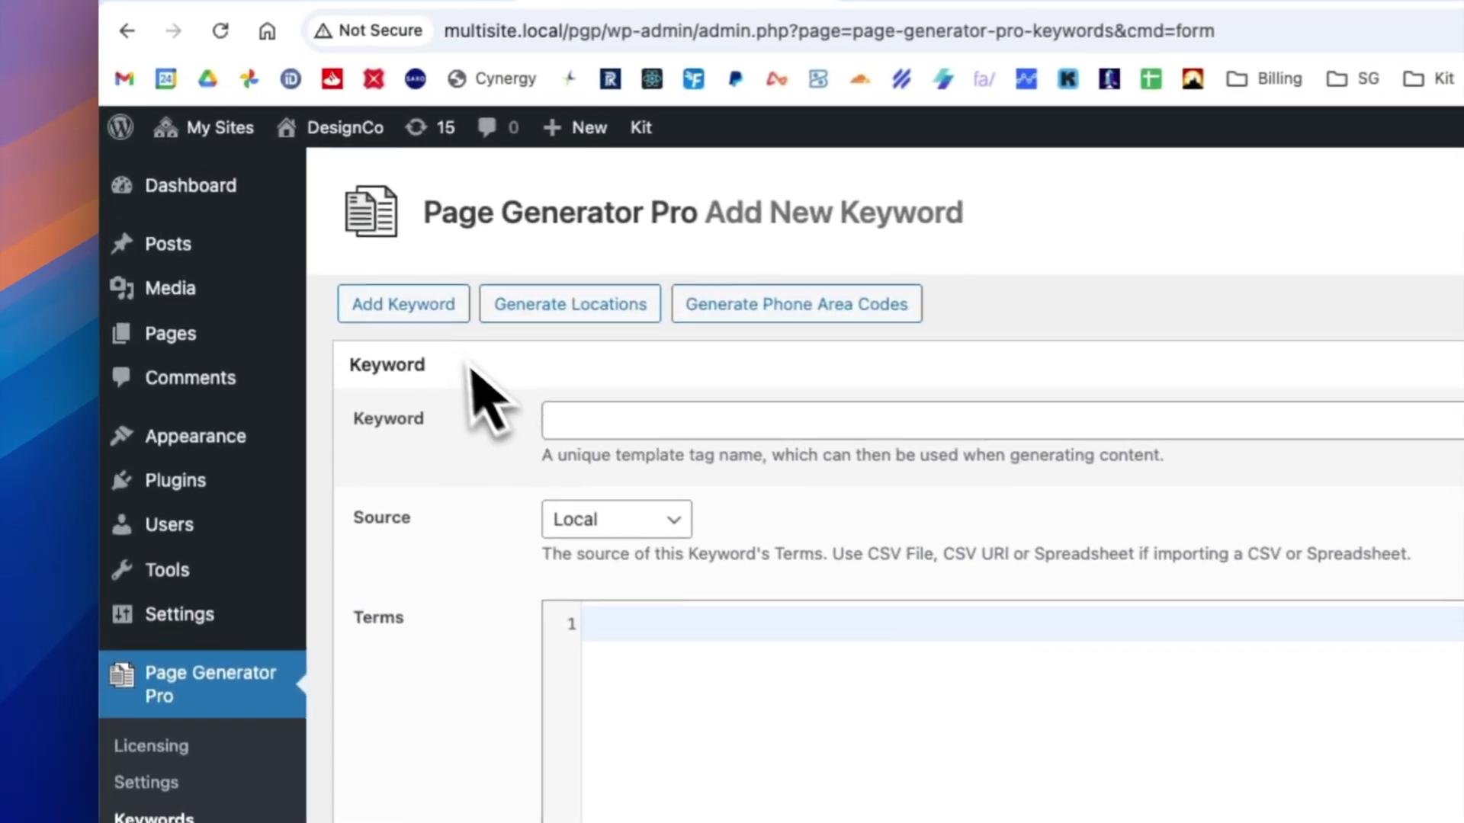
click(599, 431)
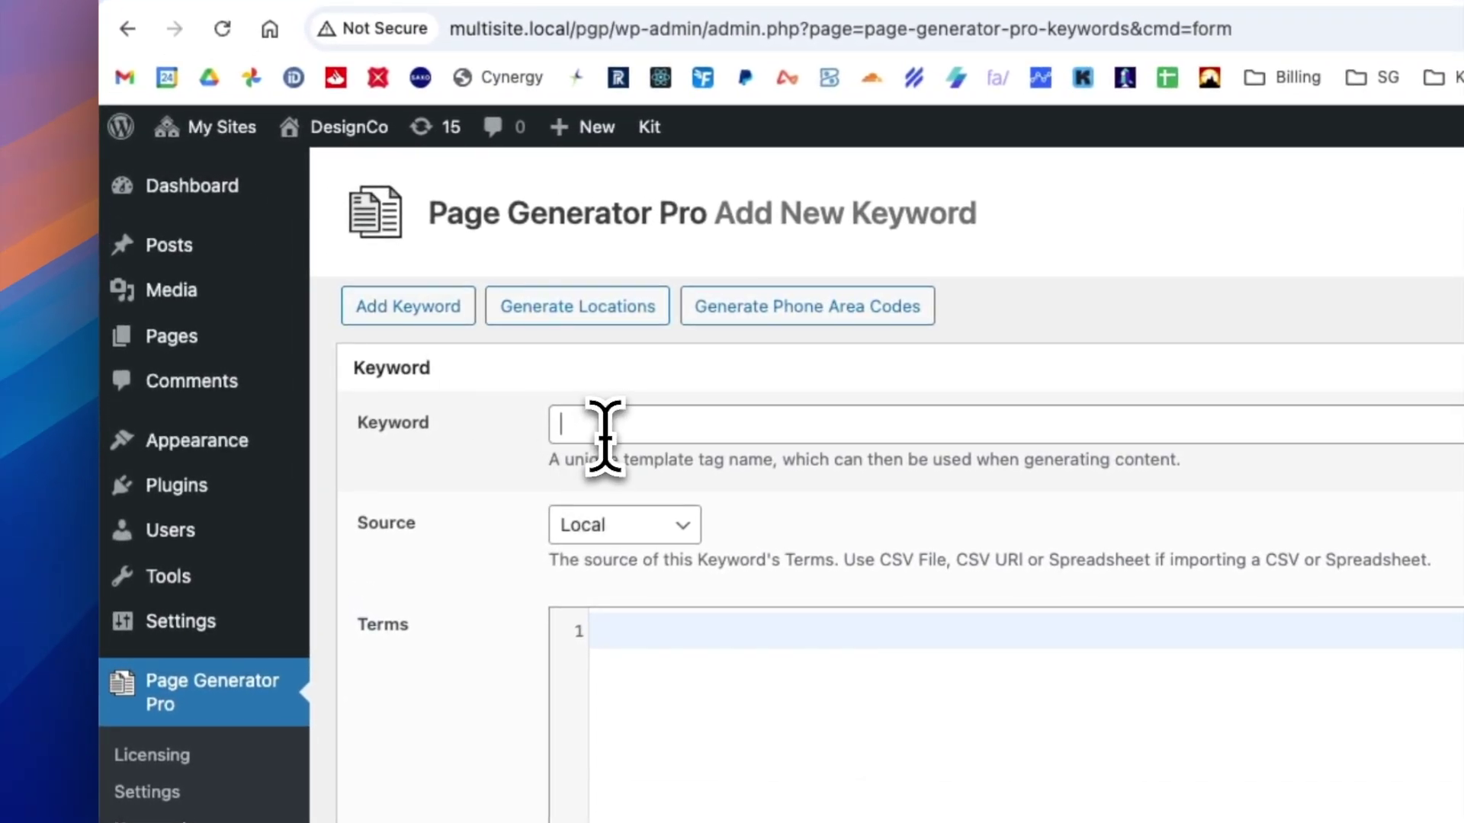
text(location)
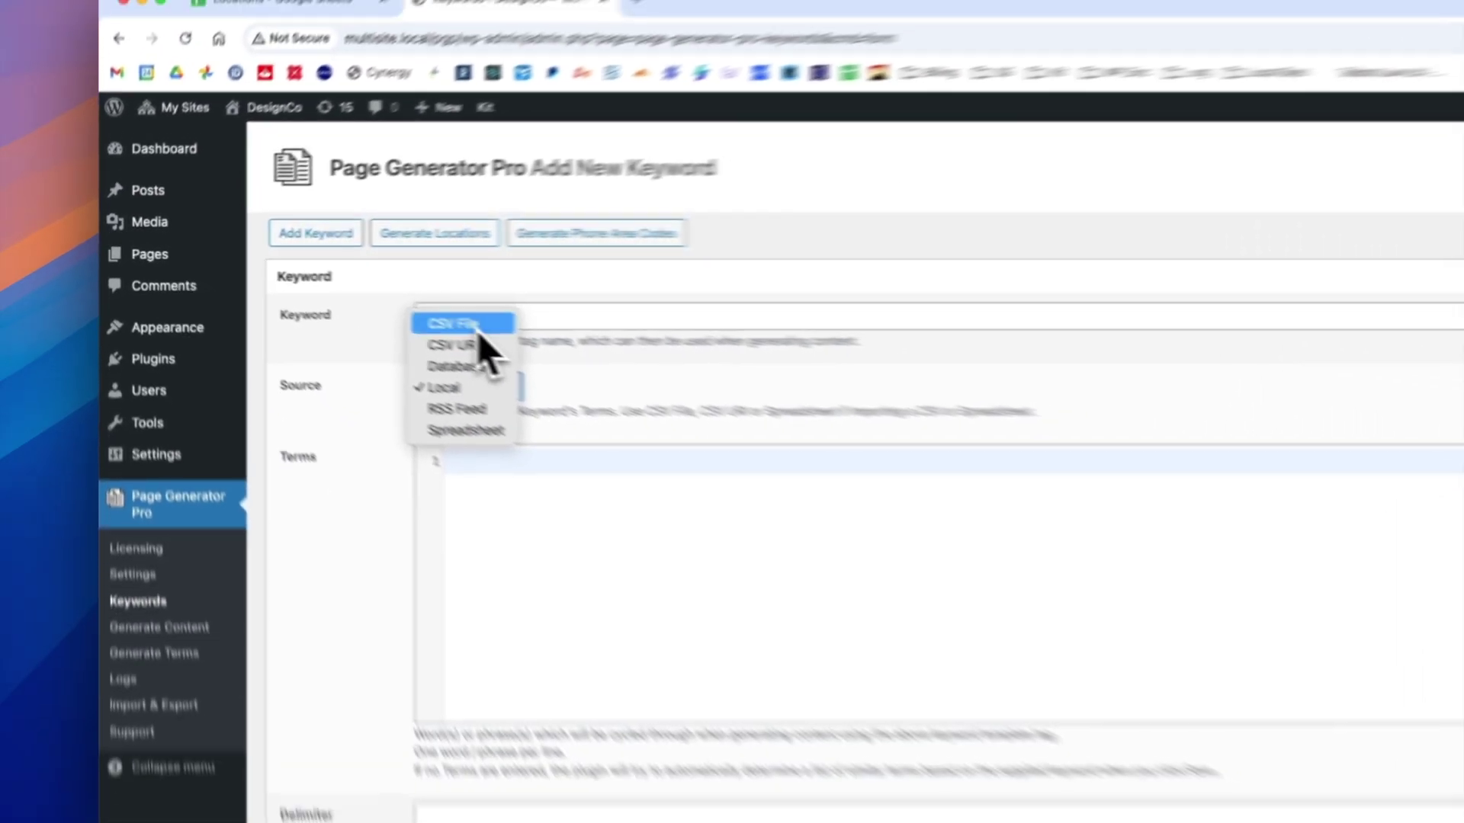
click(469, 326)
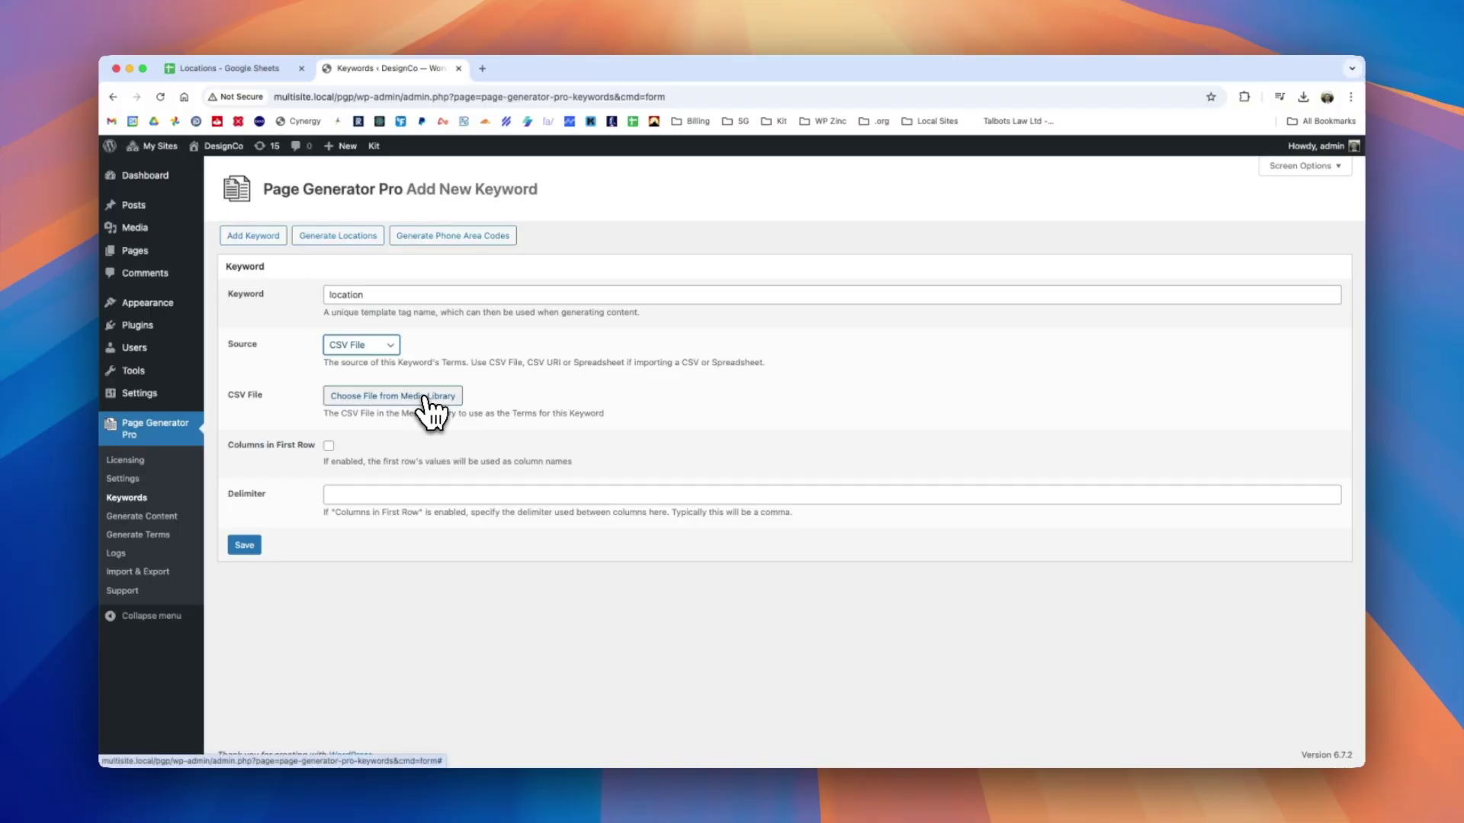
click(422, 409)
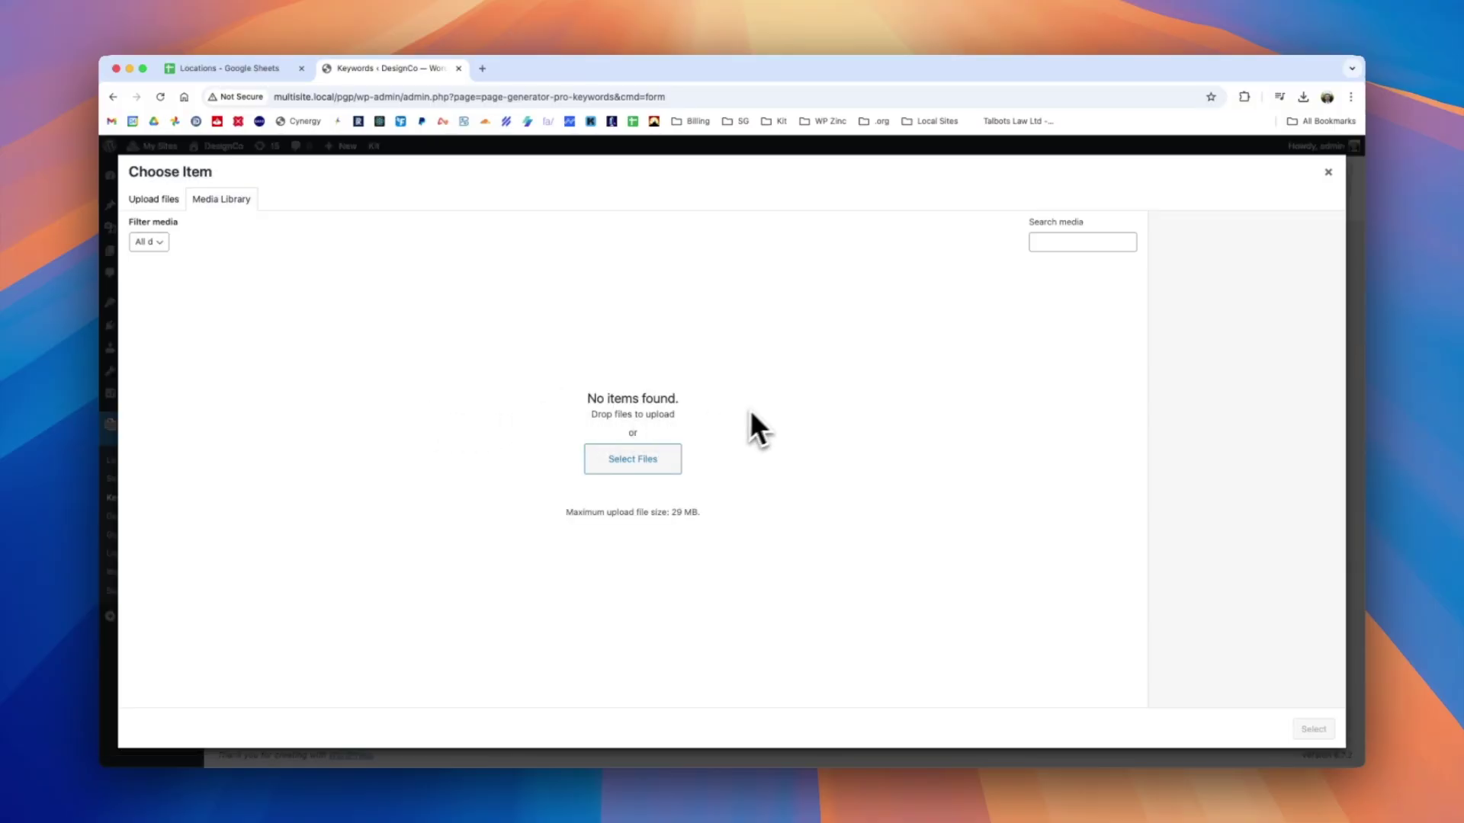
Step: Upload location.csv from Downloads and select it as the keyword's CSV file
click(663, 463)
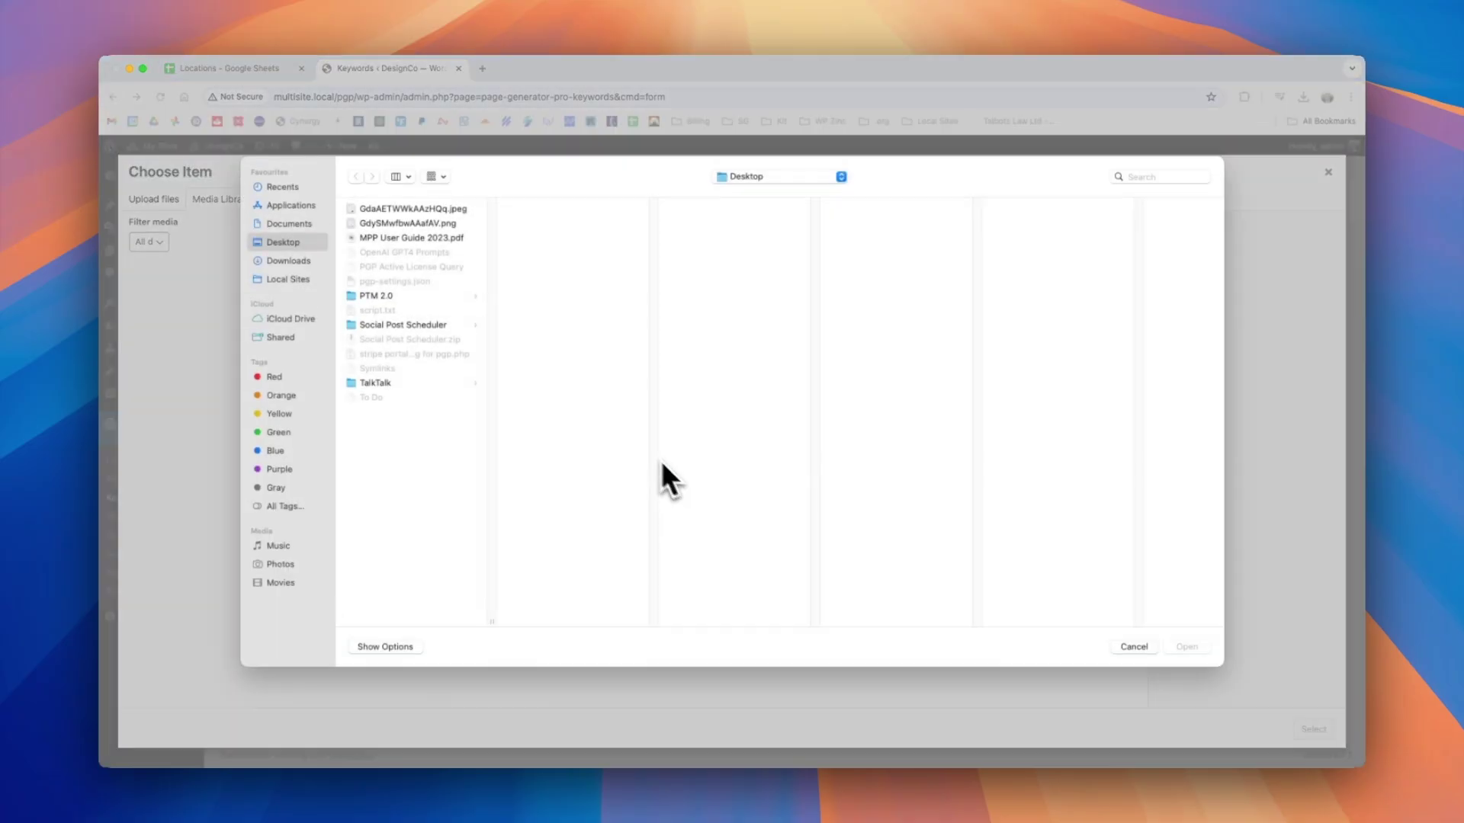
click(294, 262)
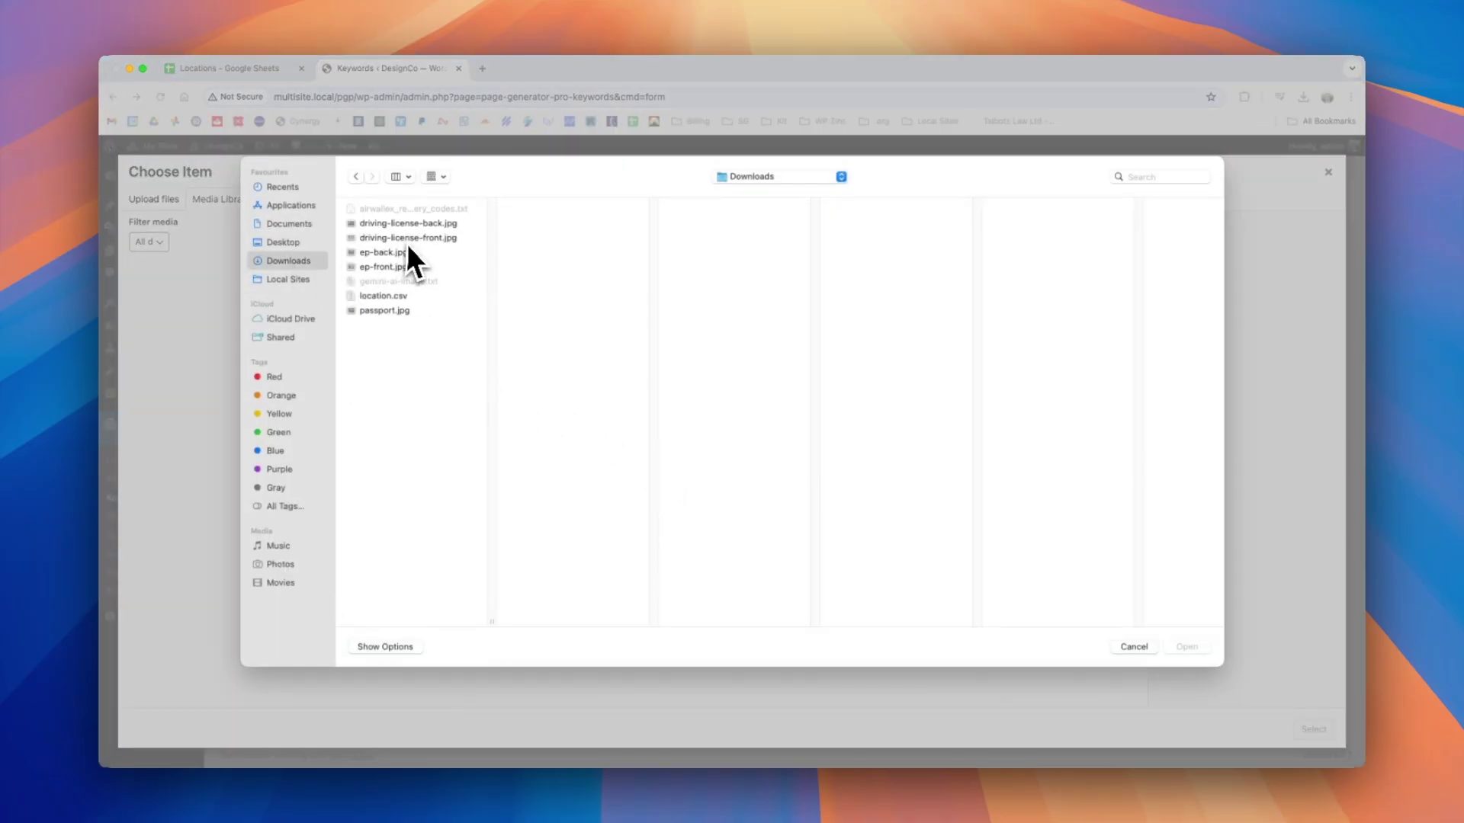
click(397, 296)
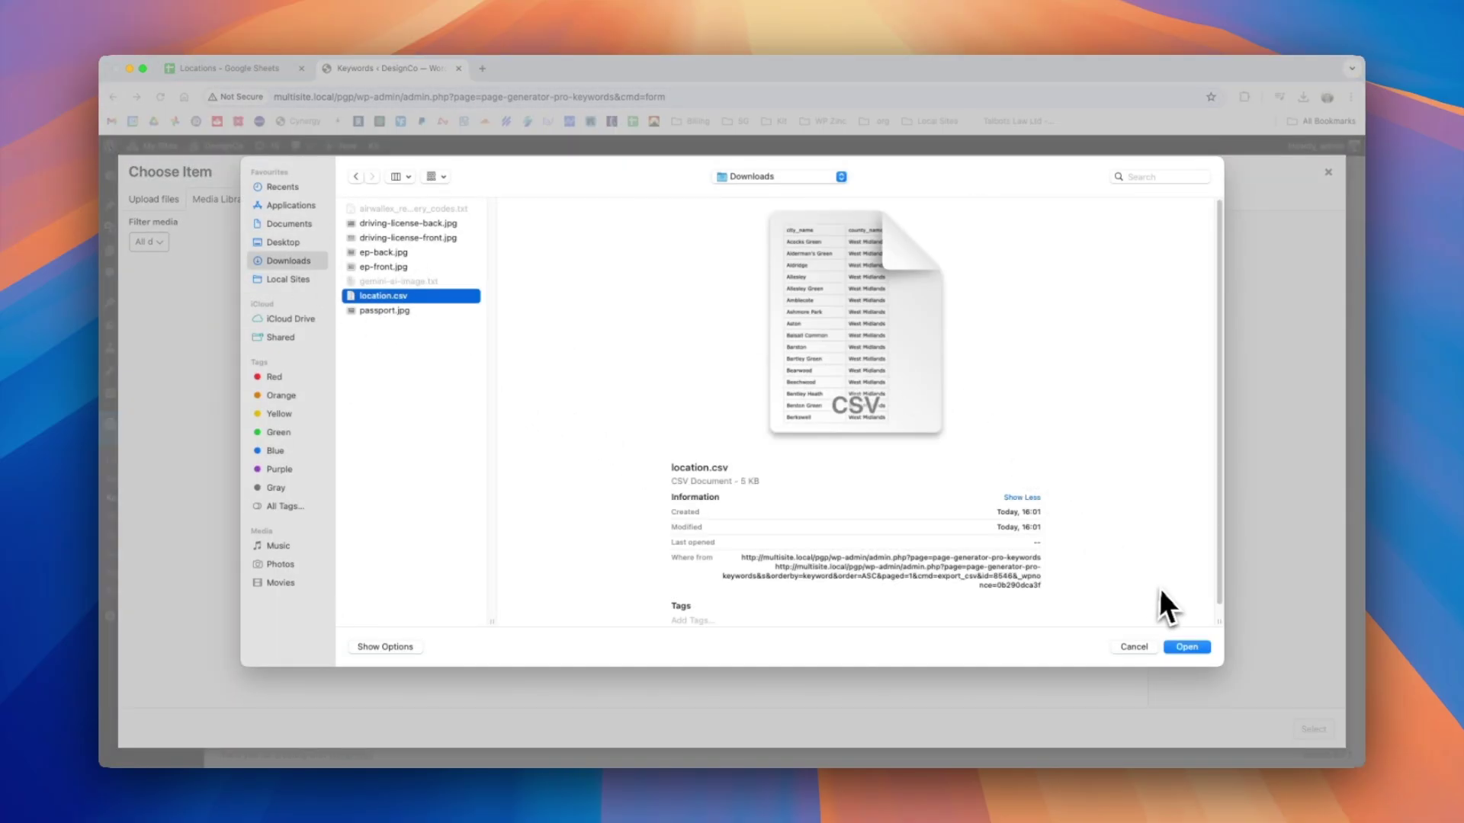
click(1184, 645)
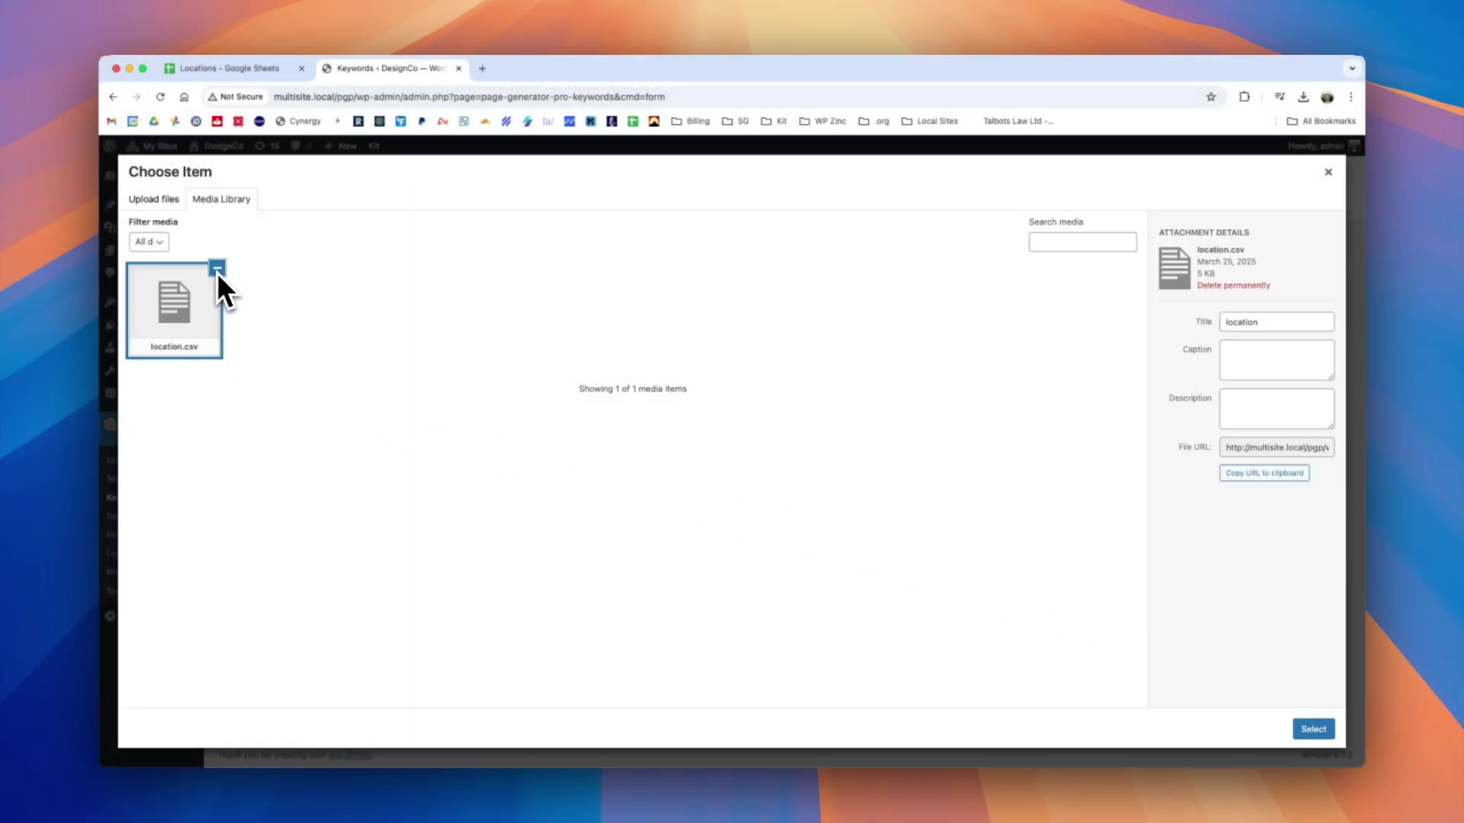
click(1312, 729)
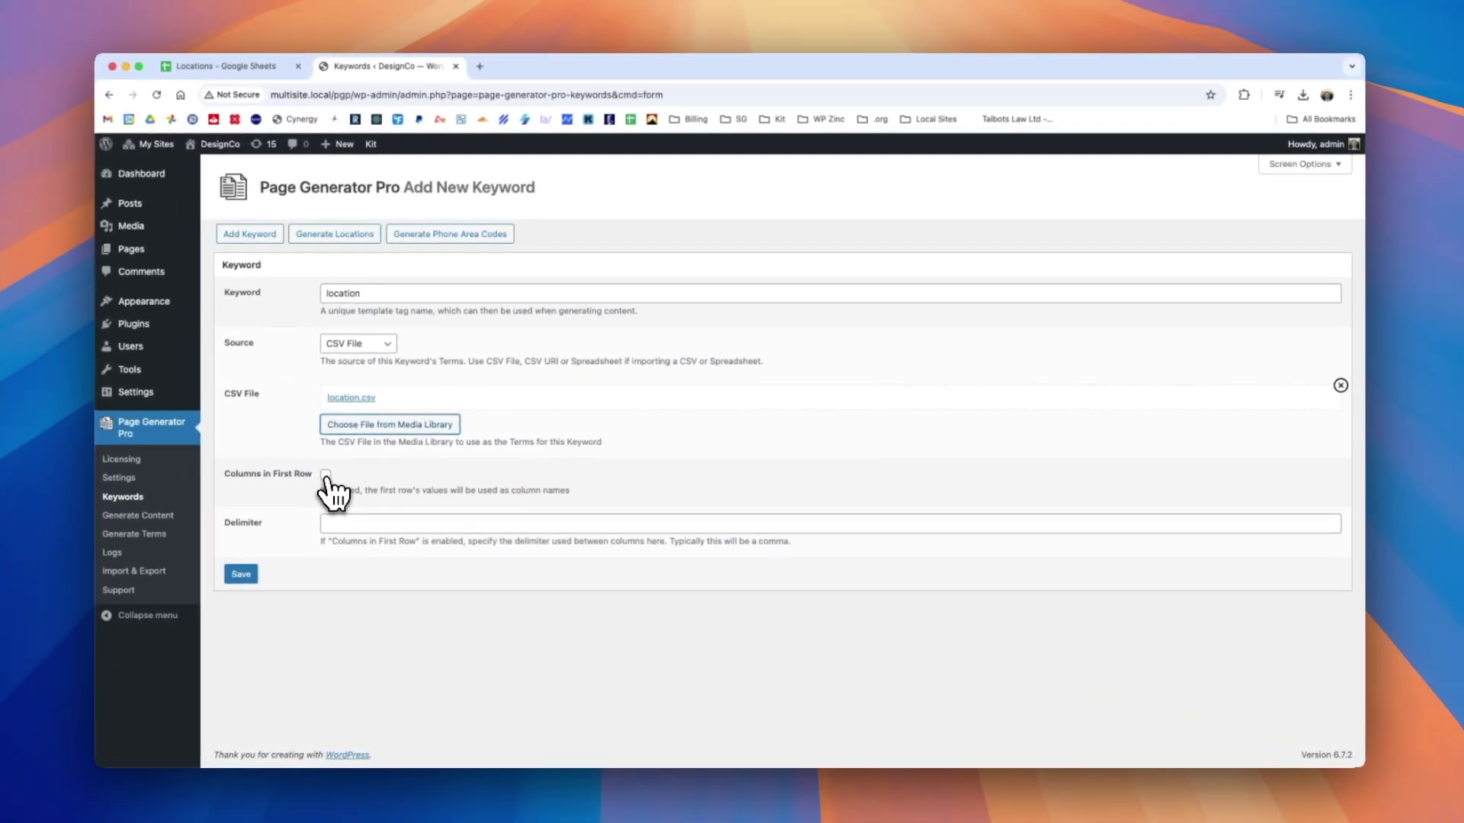
Step: Save the location keyword with Columns in First Row ticked and a comma delimiter
click(329, 476)
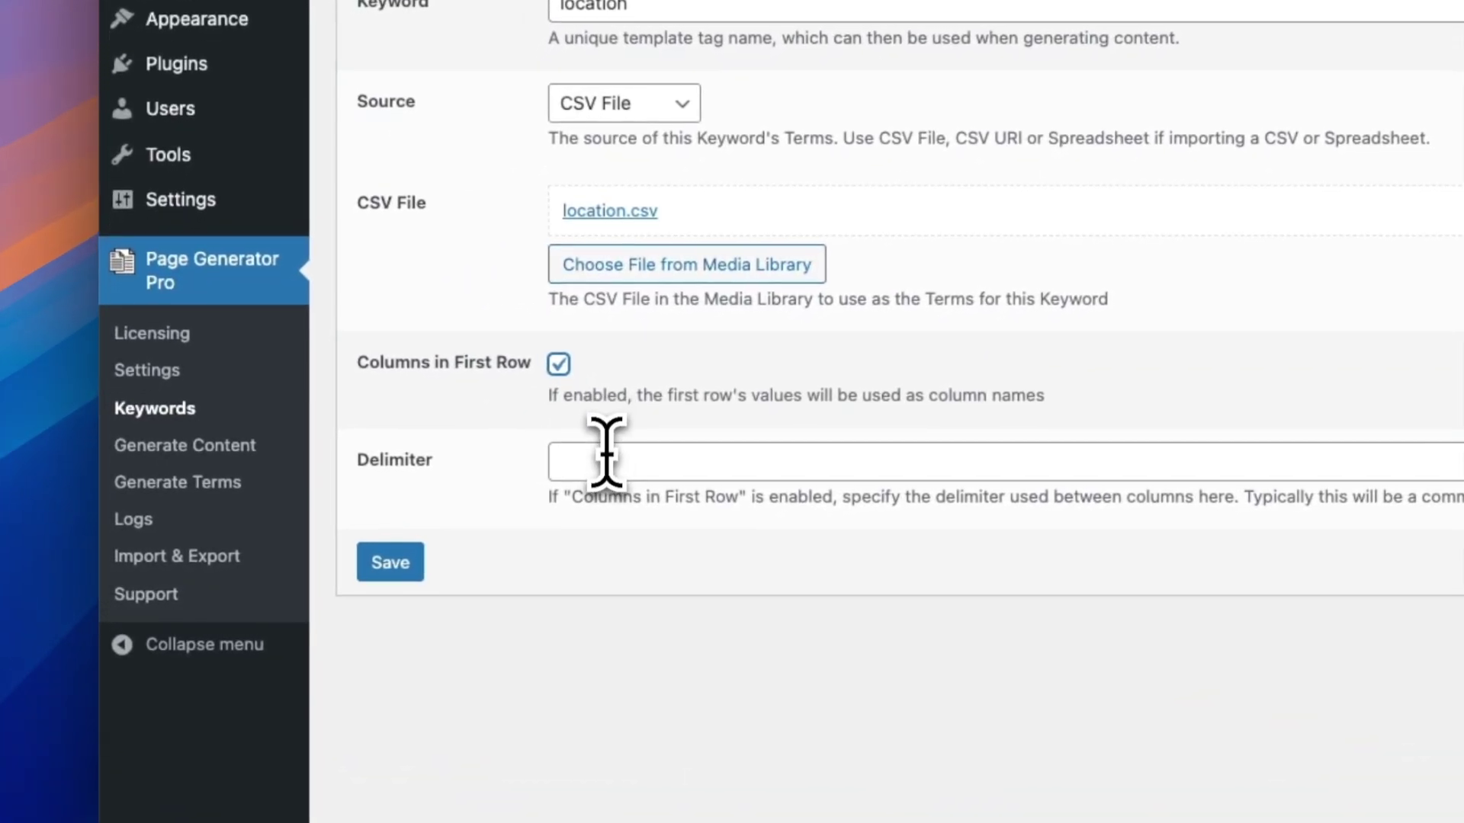
click(606, 458)
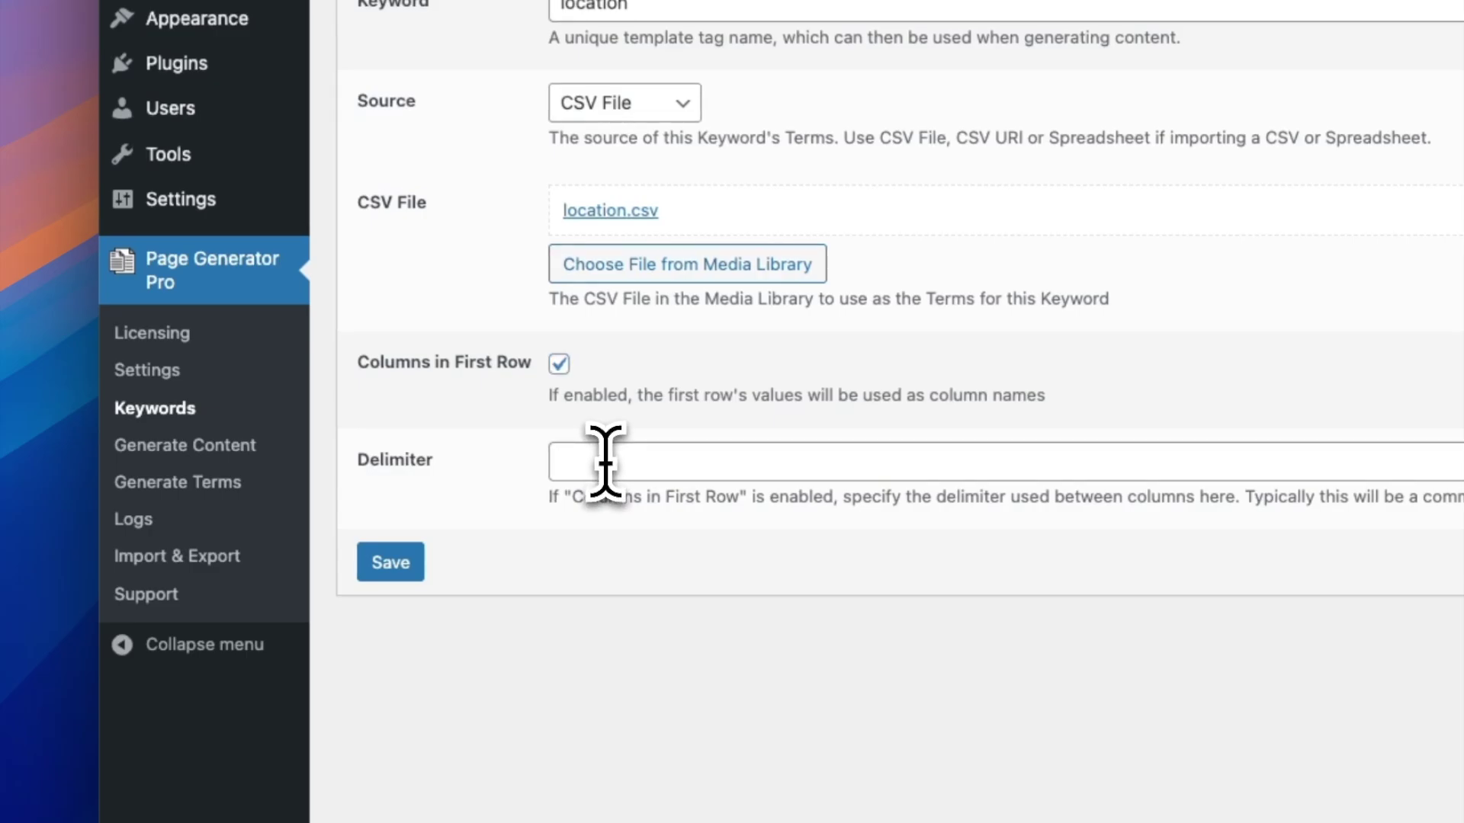
text(,)
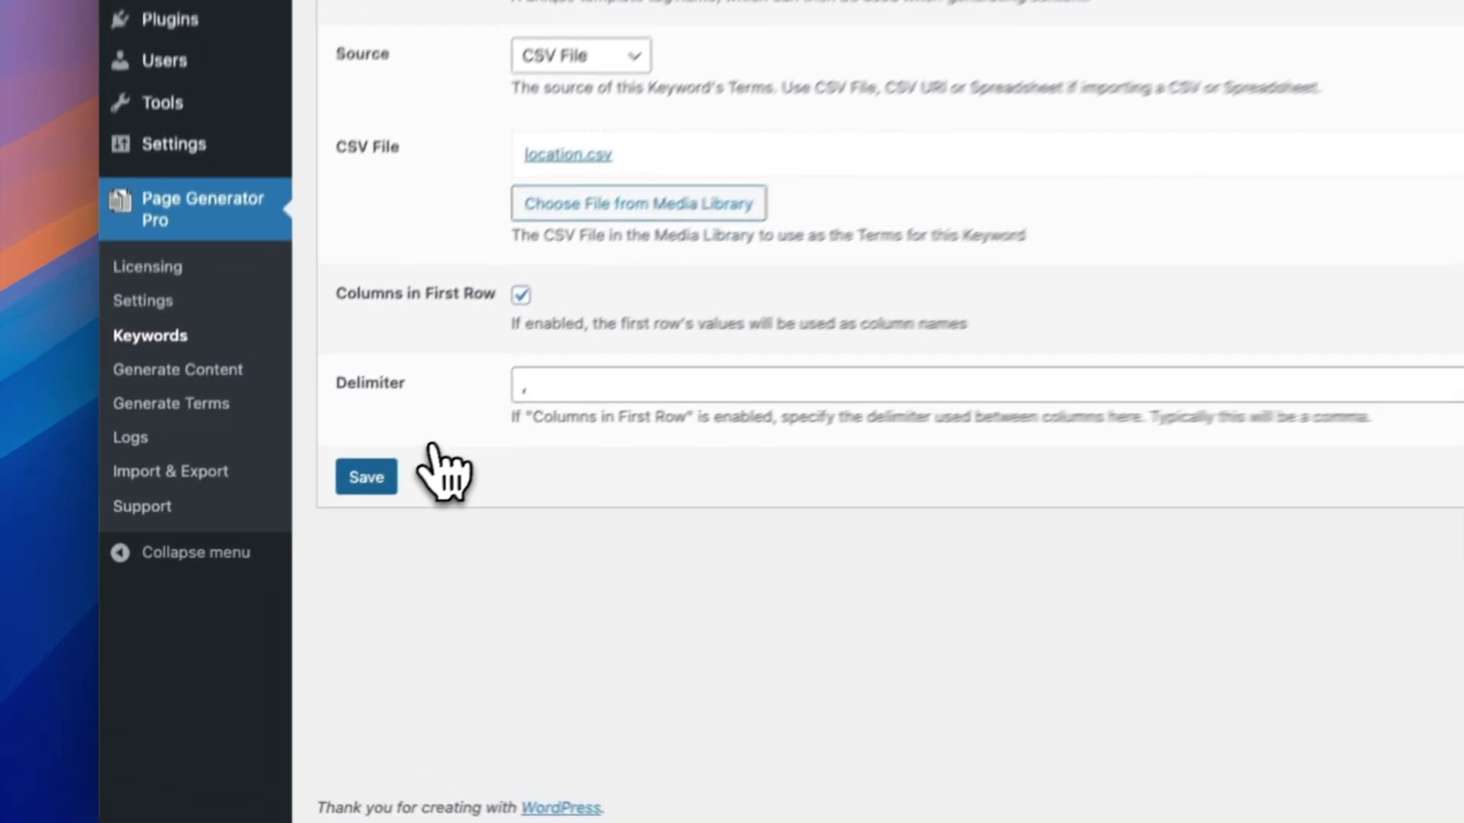
click(244, 575)
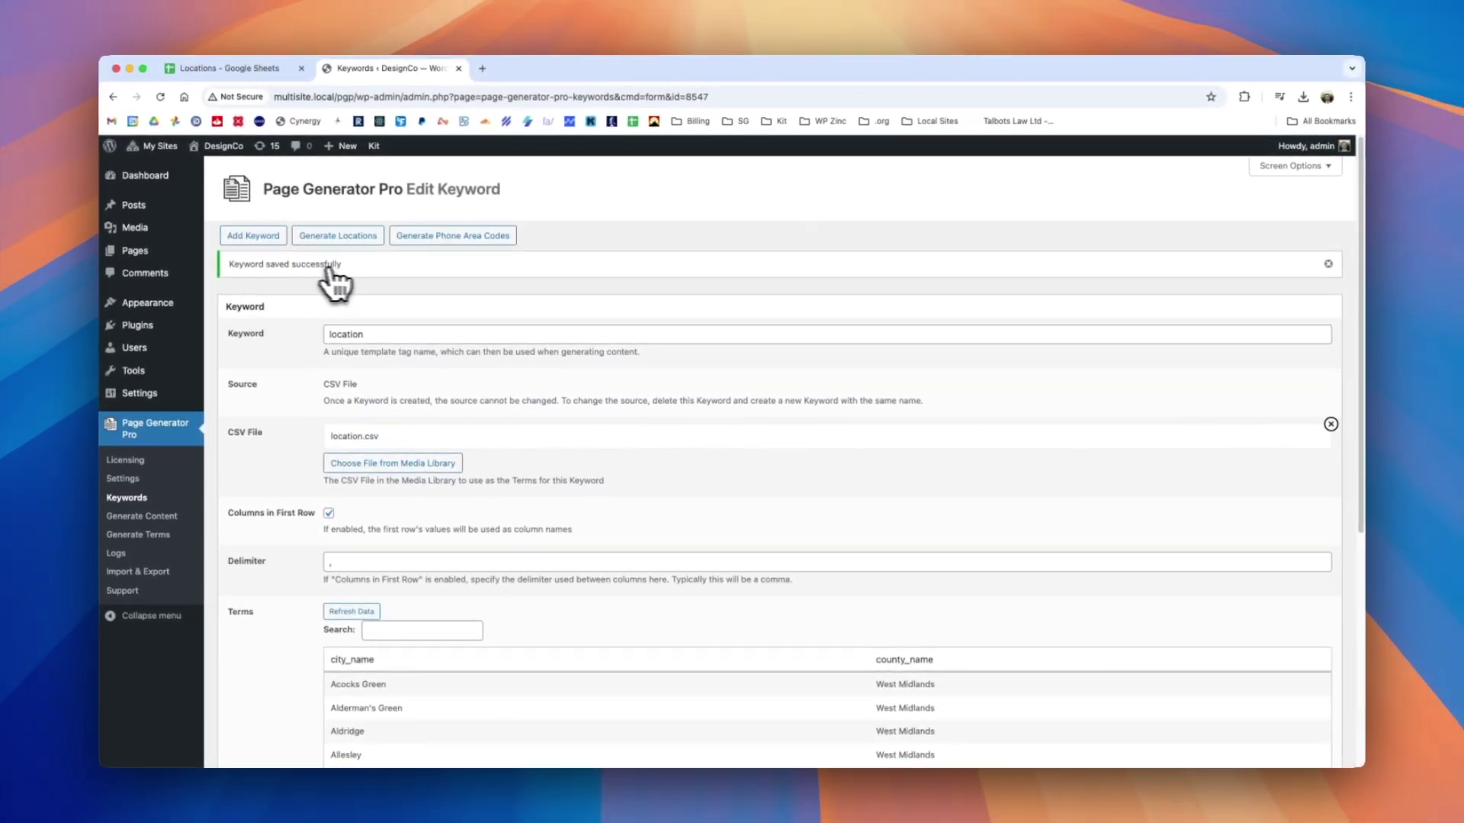
Step: Search the terms for 'birmingham', clear the search, and page through to the third page
scroll(277, 562, down, 5)
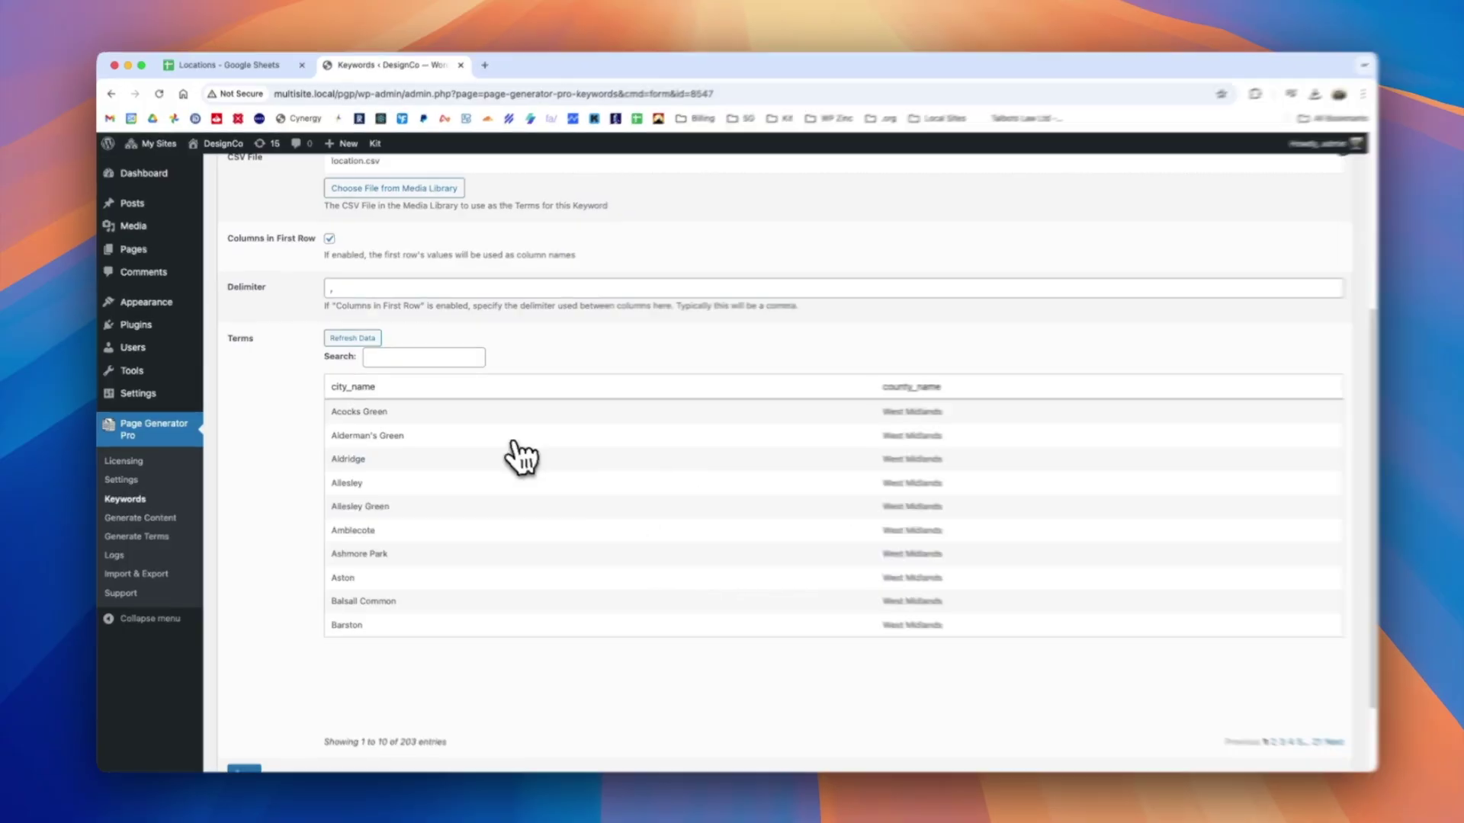
click(442, 360)
text(birmingham)
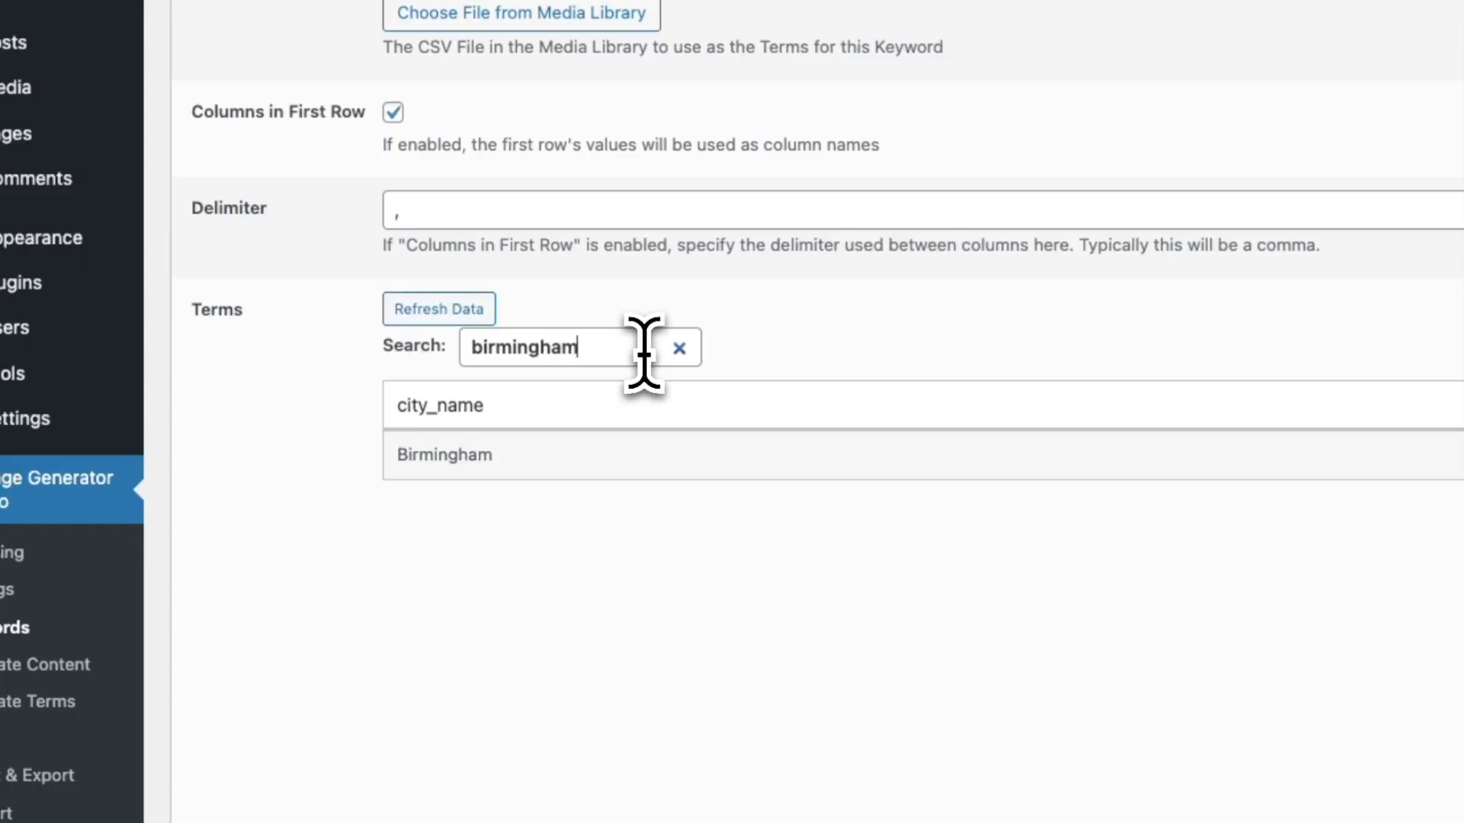
drag(609, 357, 428, 385)
key(BackSpace)
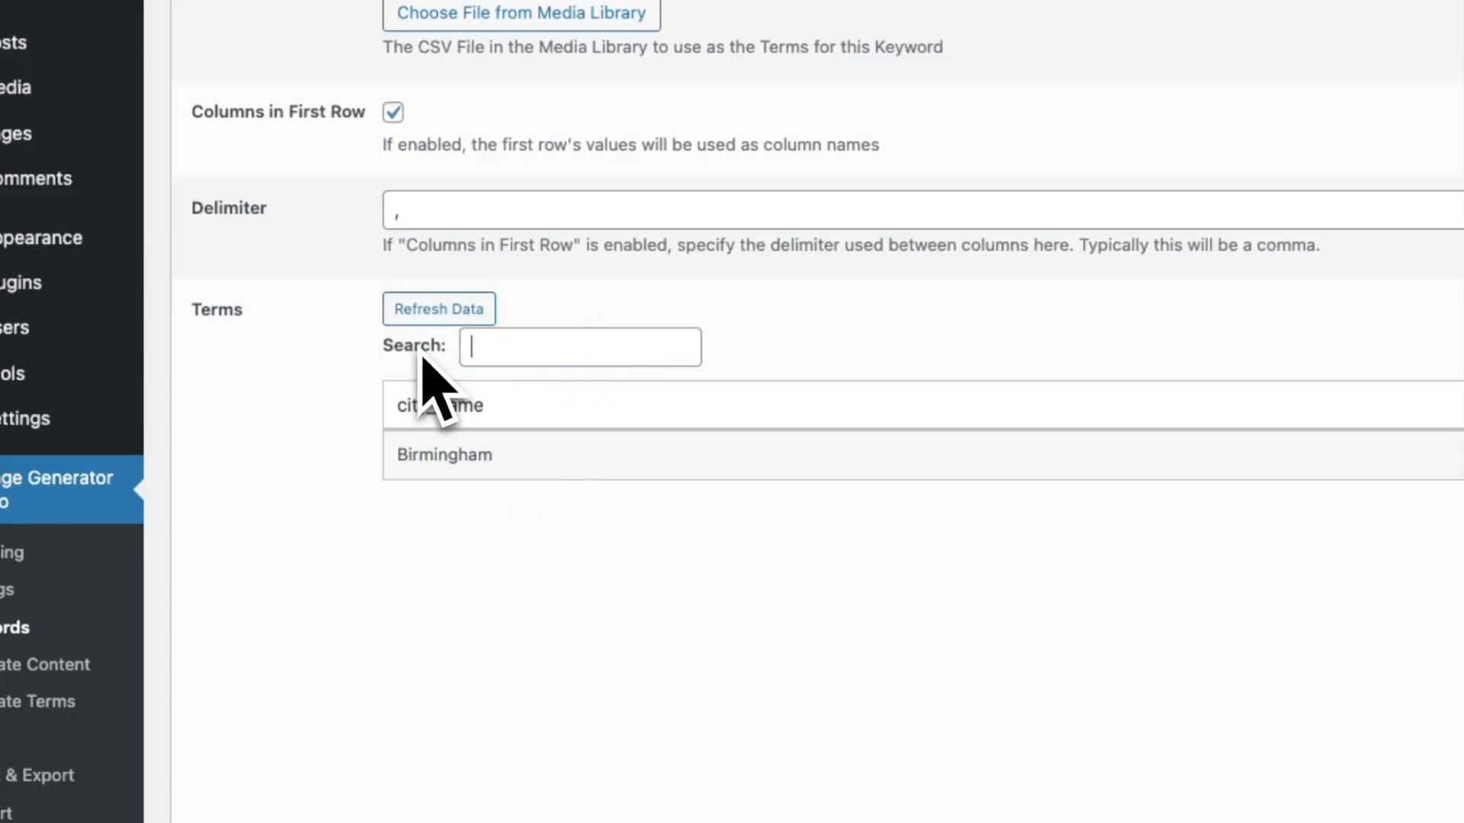
click(1353, 747)
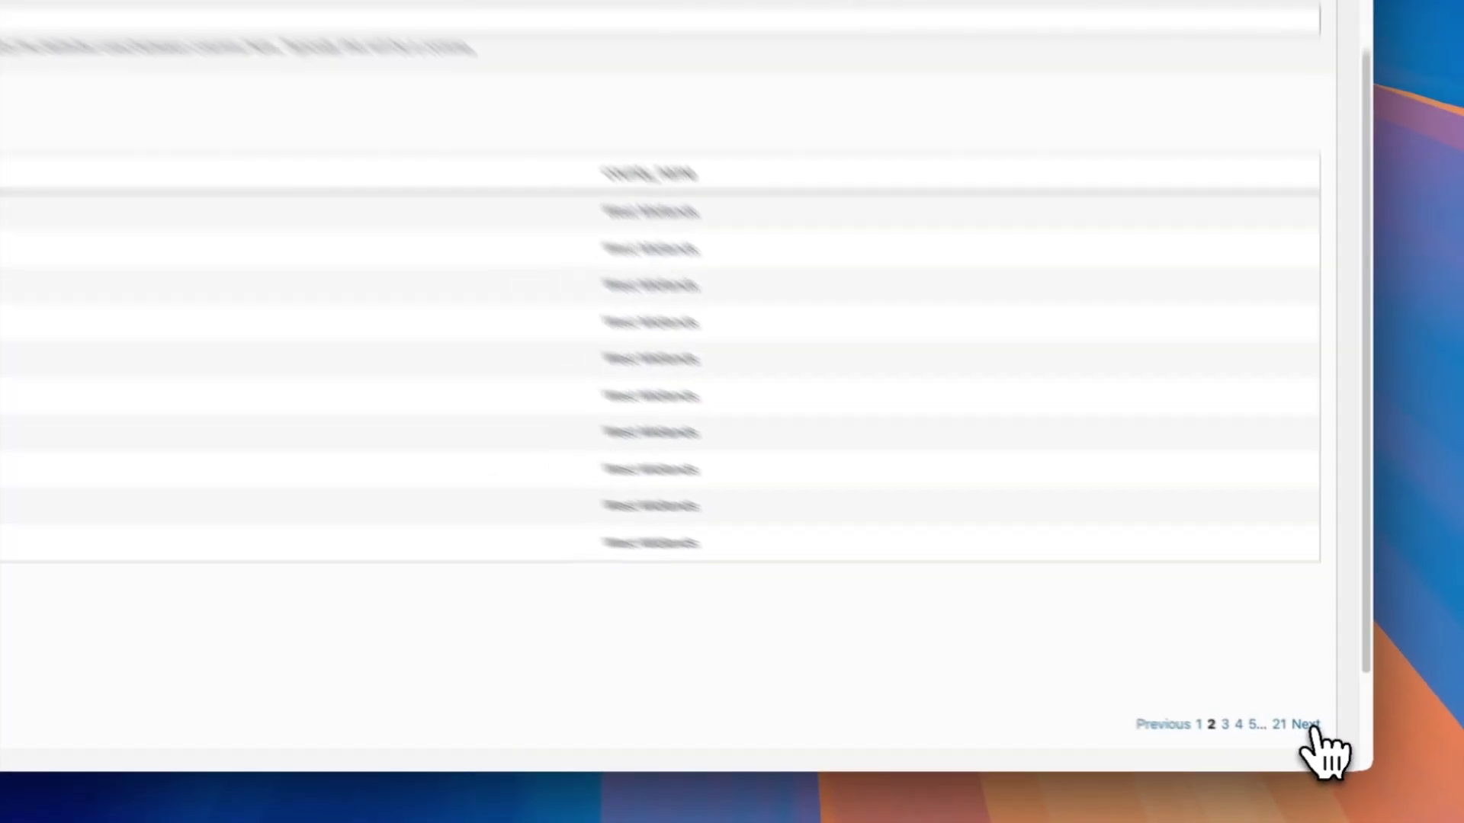
click(1305, 724)
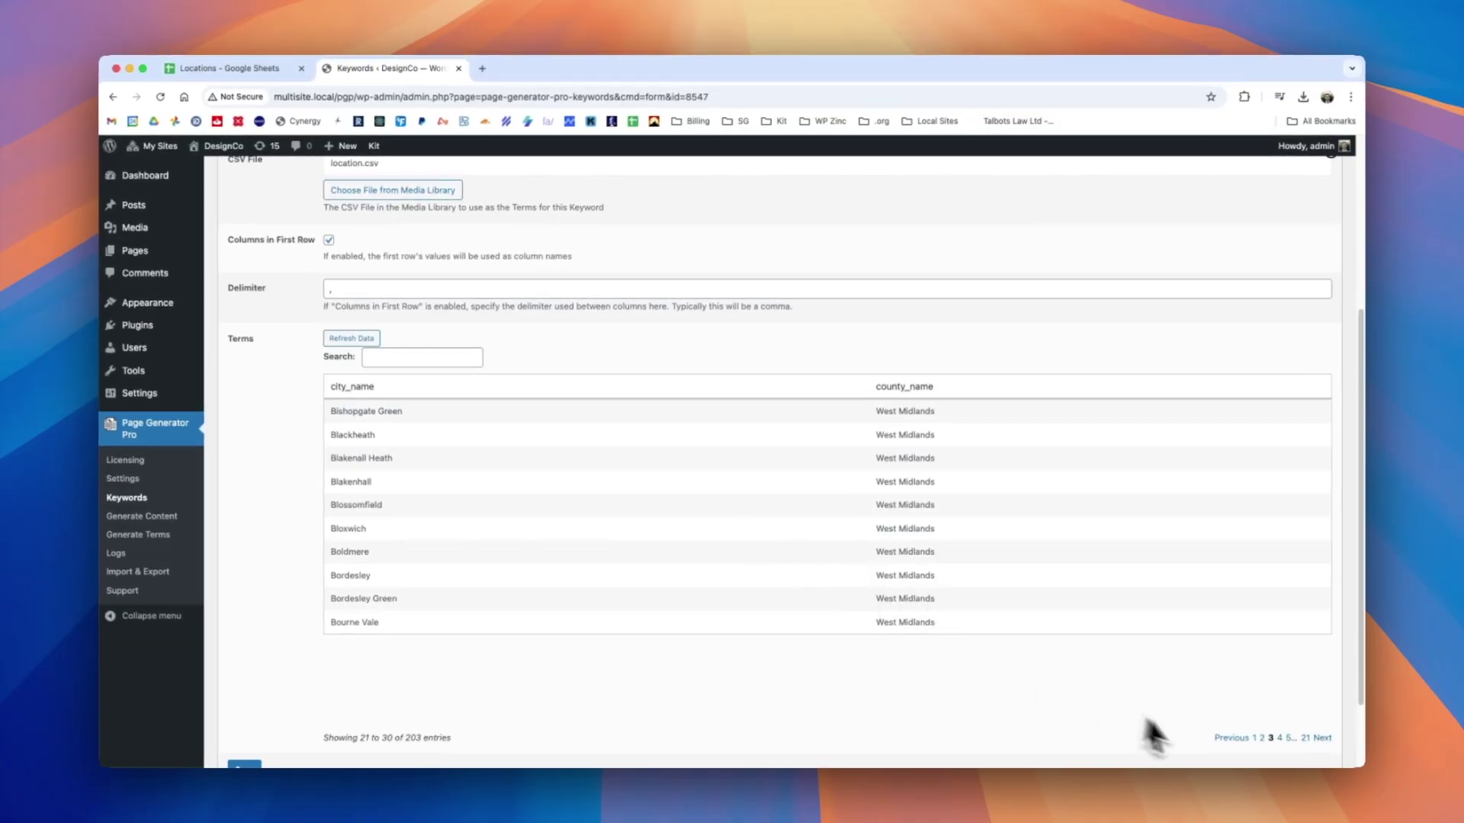
Step: Create a new Content Group from Generate Content and begin its title with '{'
click(172, 518)
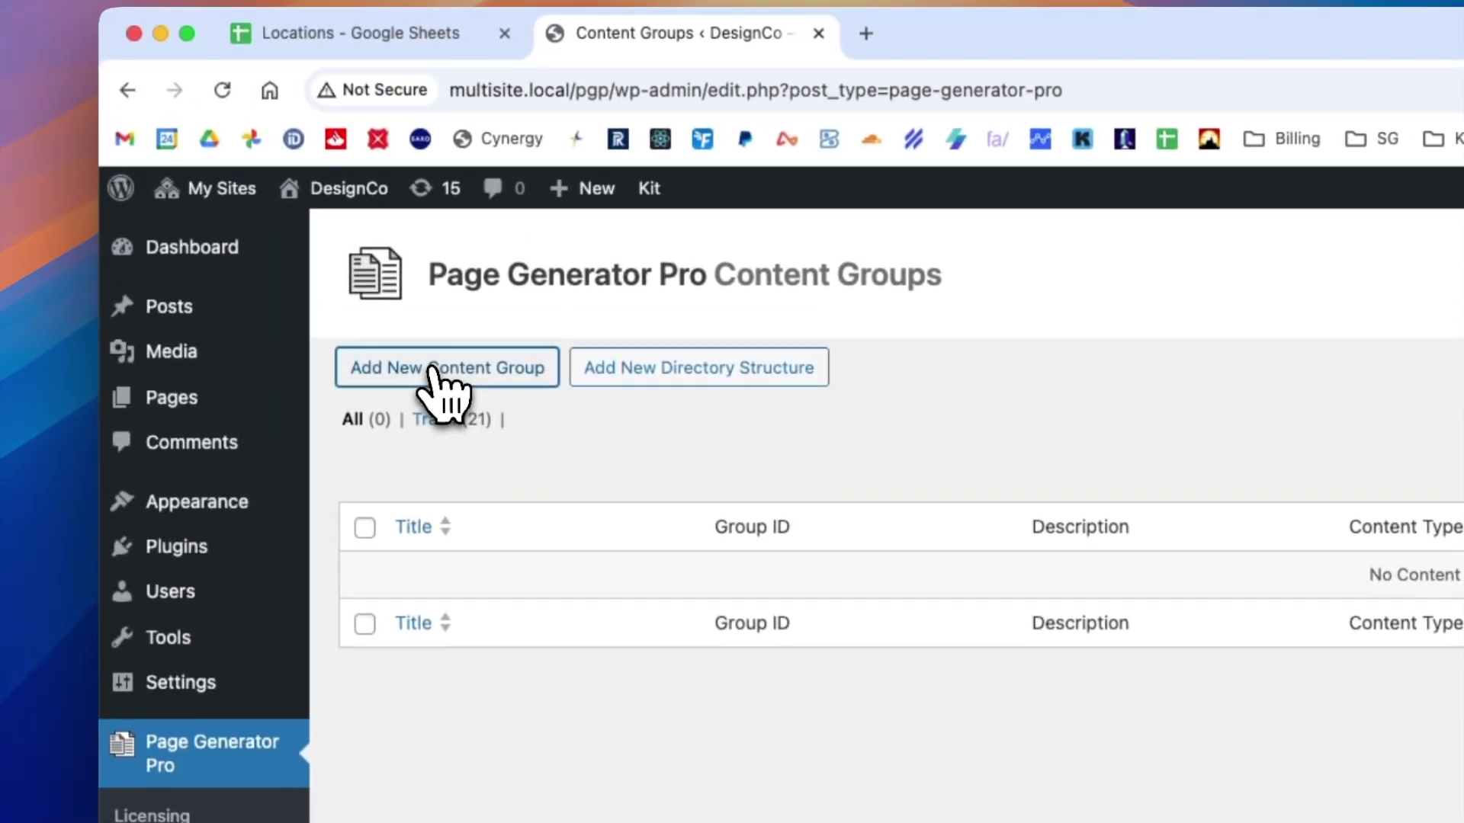
click(419, 85)
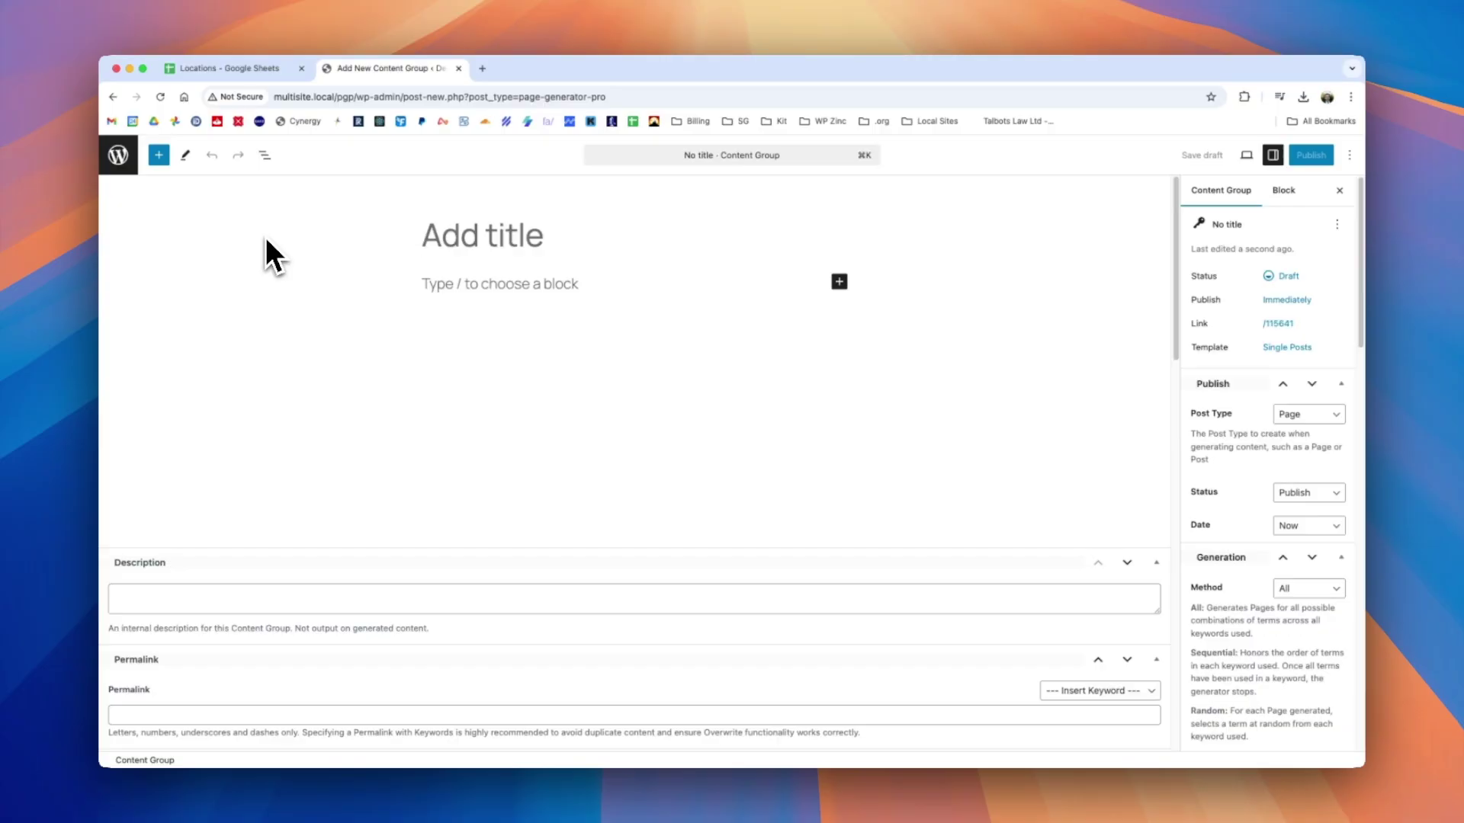
text({)
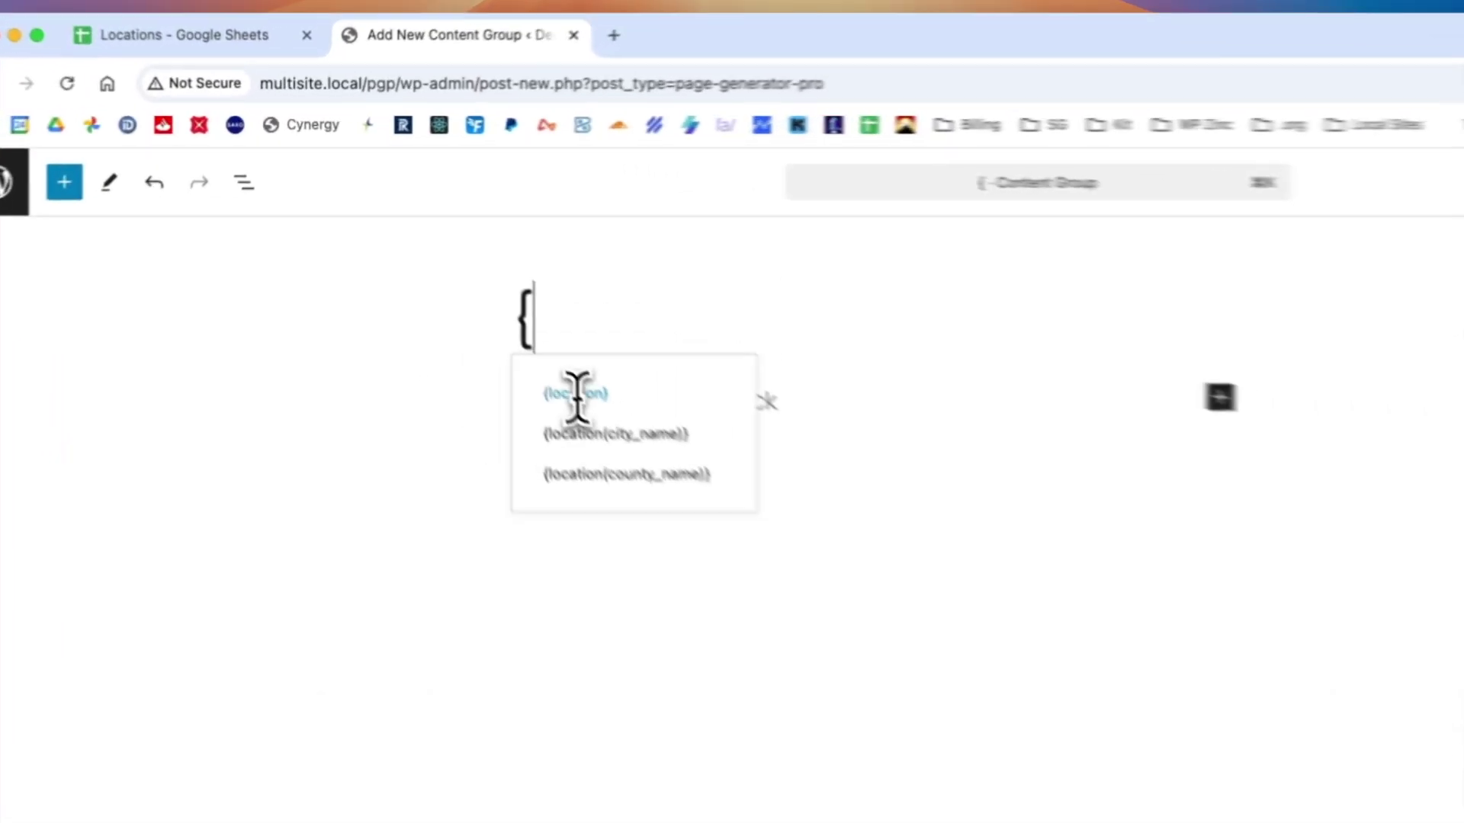
Step: Pick {location} as the title and write the body 'Some content about {location}'
click(462, 279)
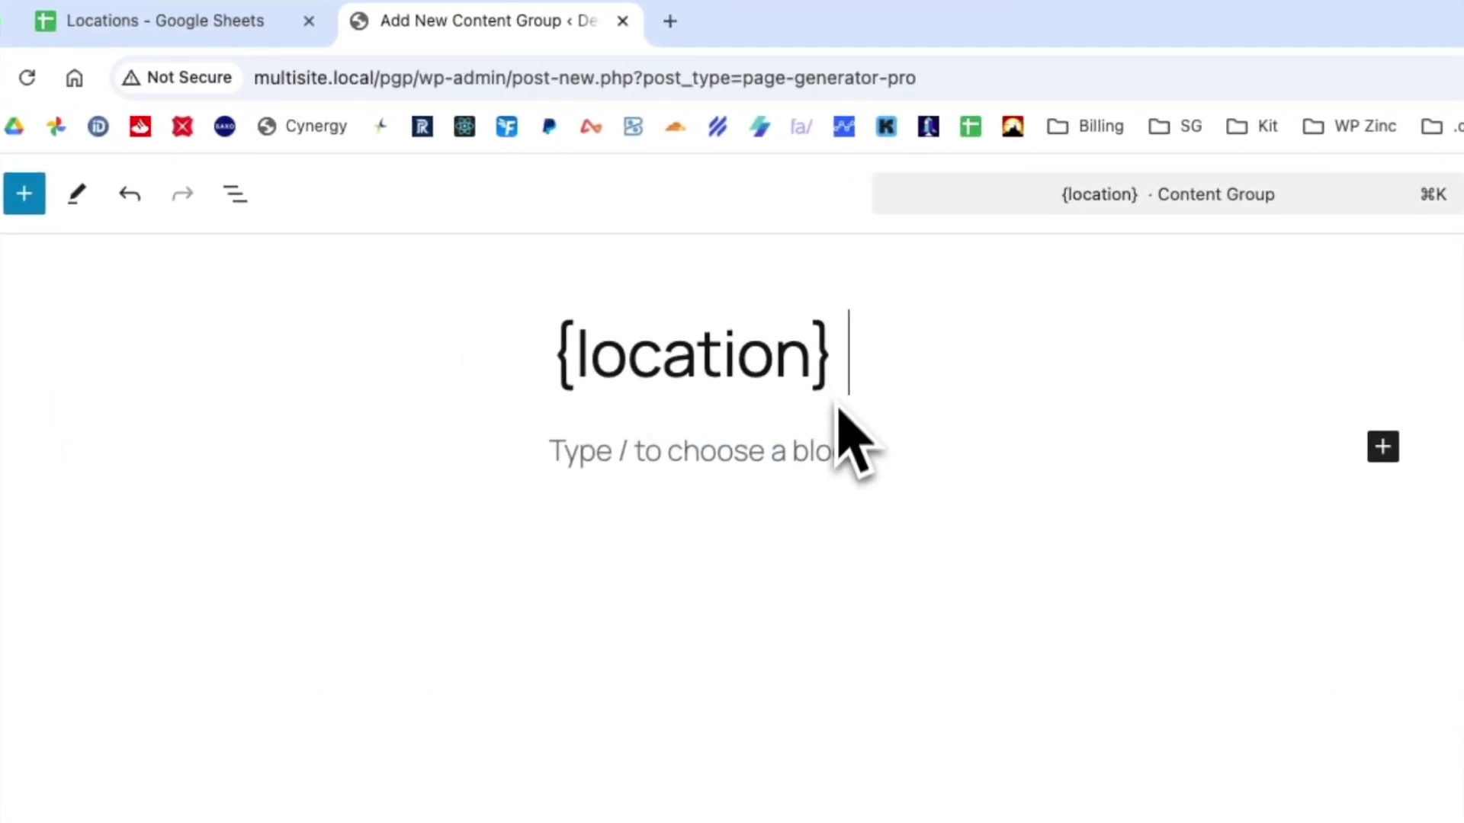
click(802, 449)
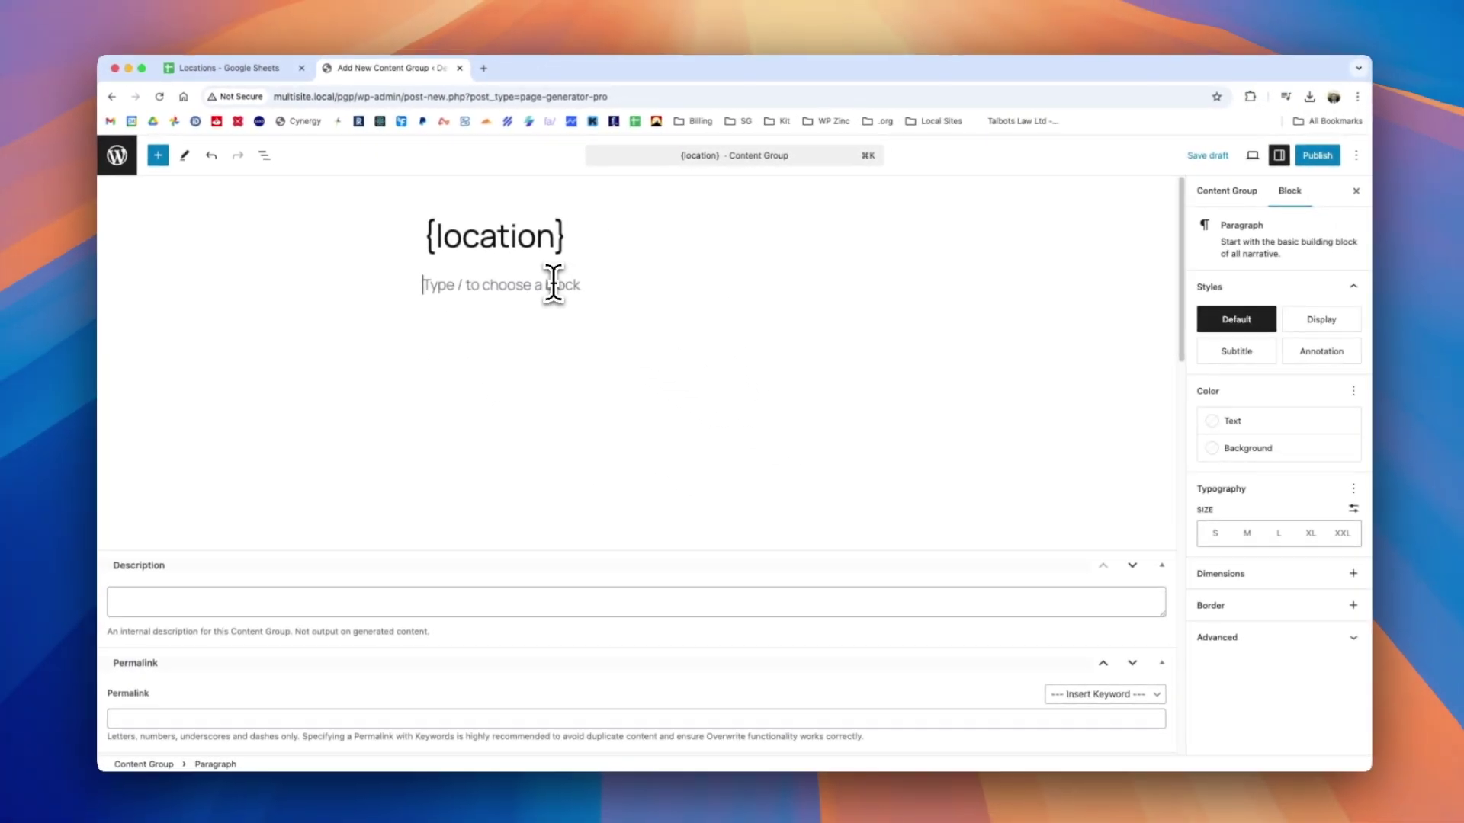
text(Some content abou)
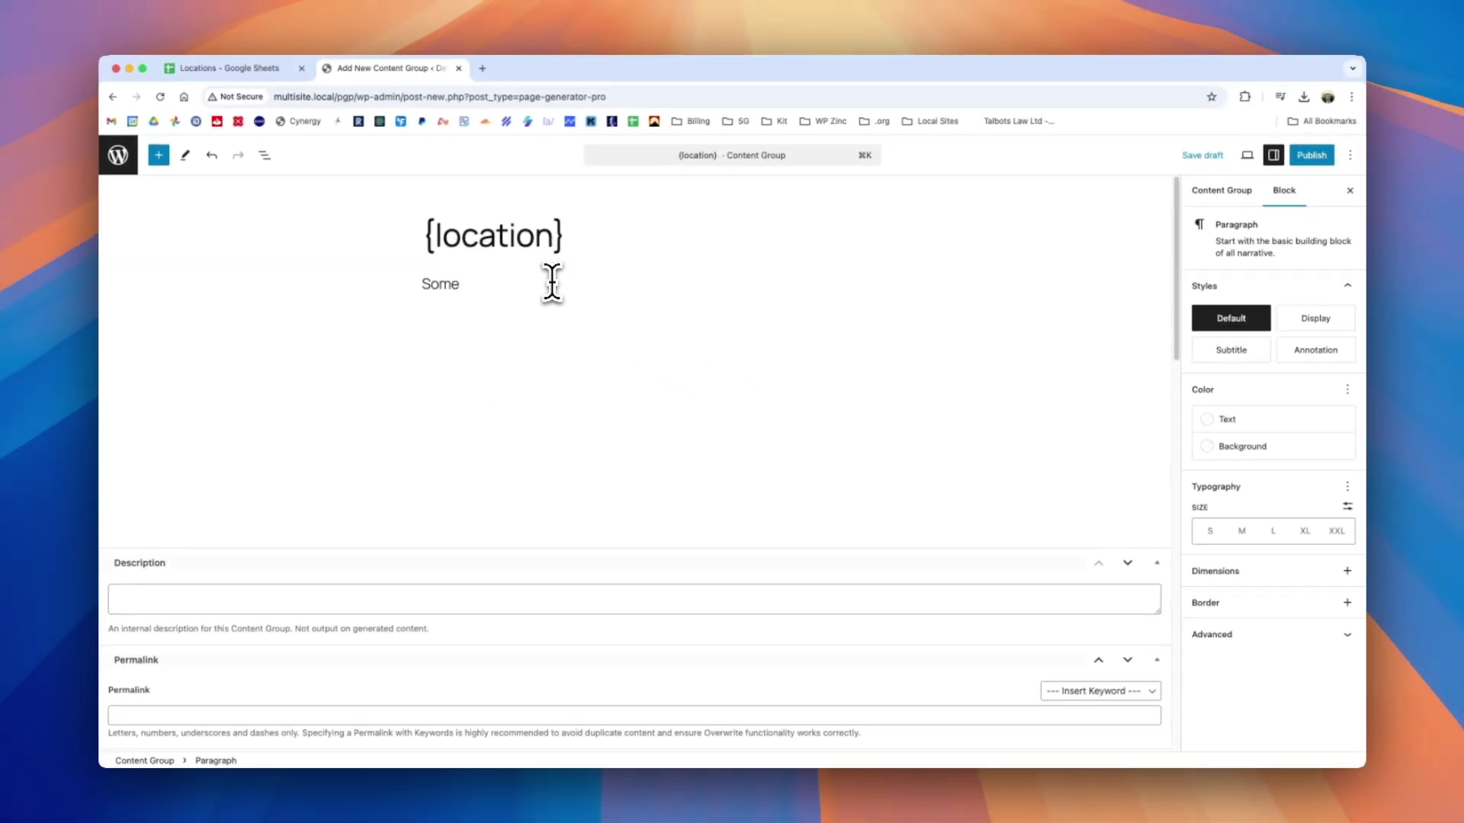
text(t {)
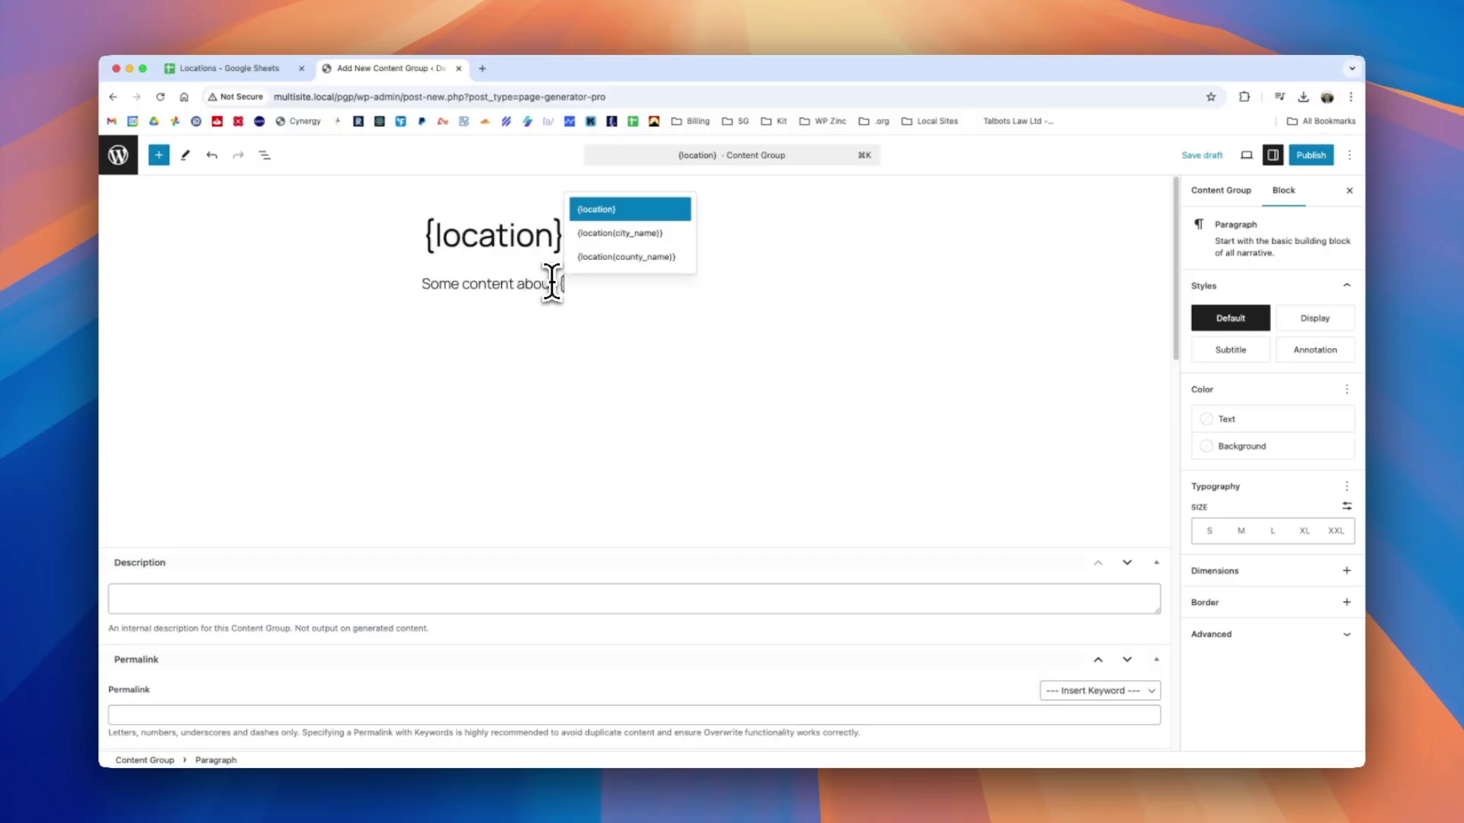
click(622, 217)
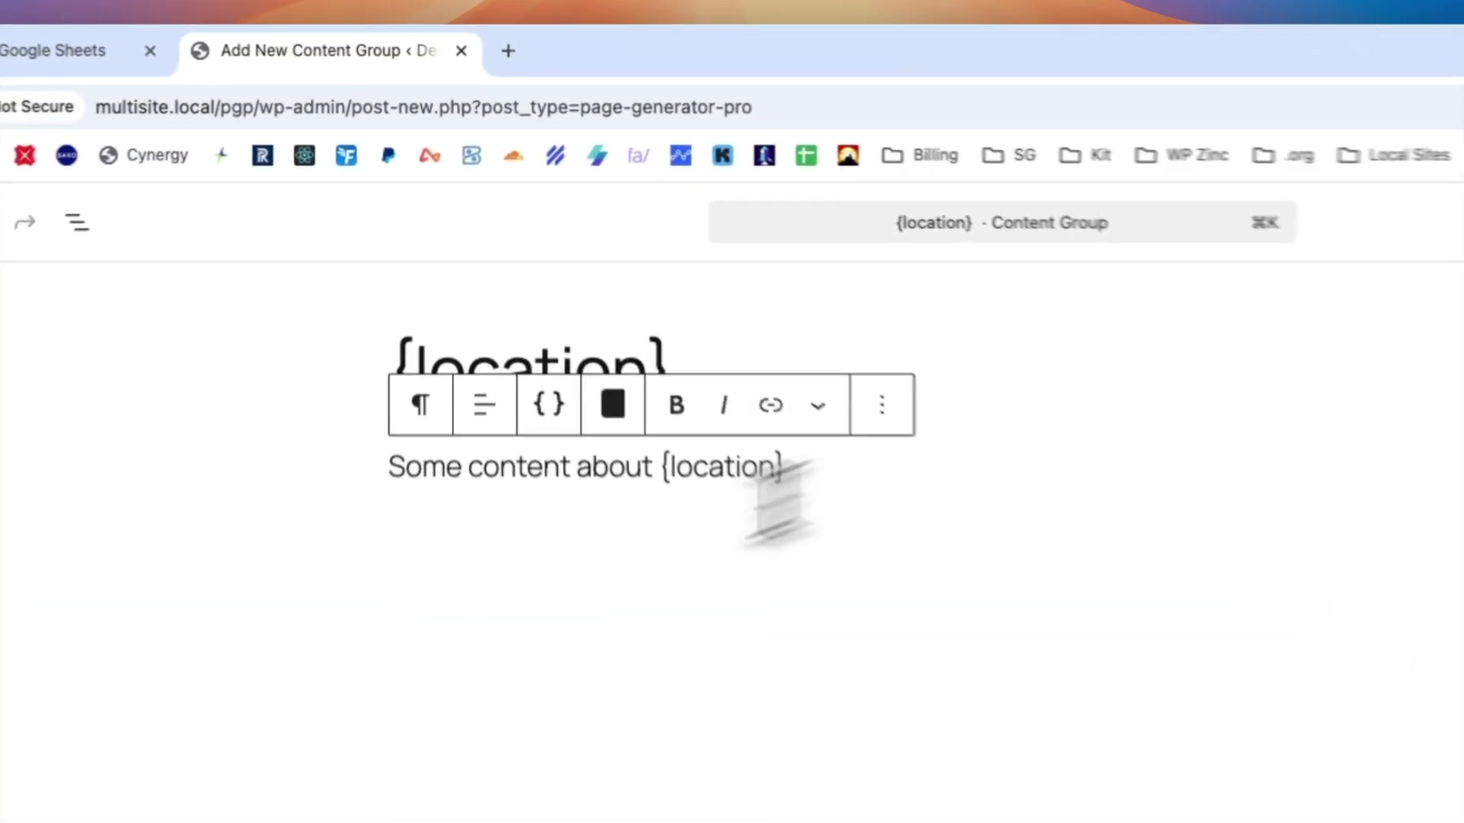
click(281, 643)
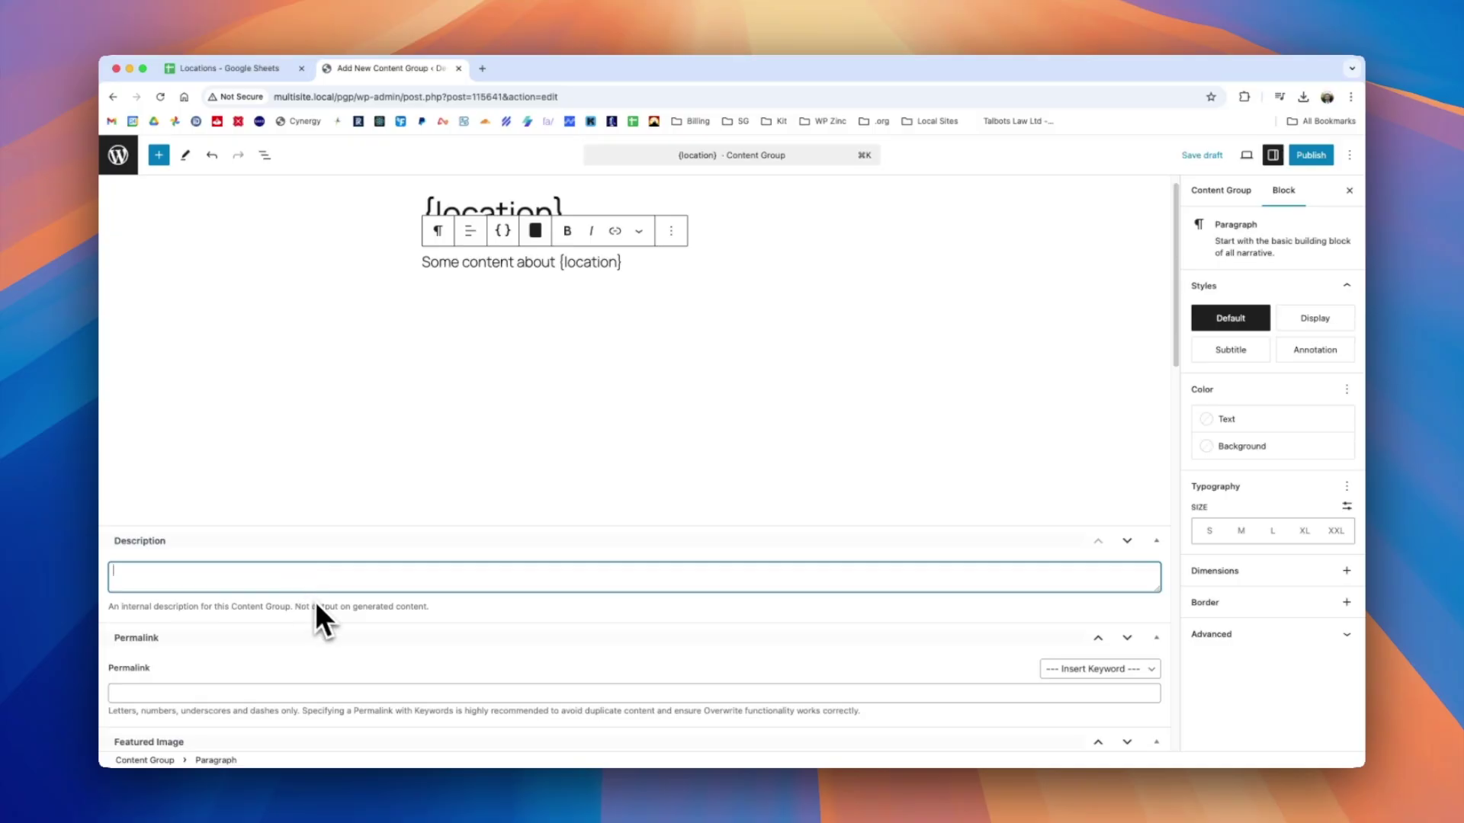
Step: Fill the Permalink with {location} from the keyword suggestions, then publish the Content Group
click(210, 693)
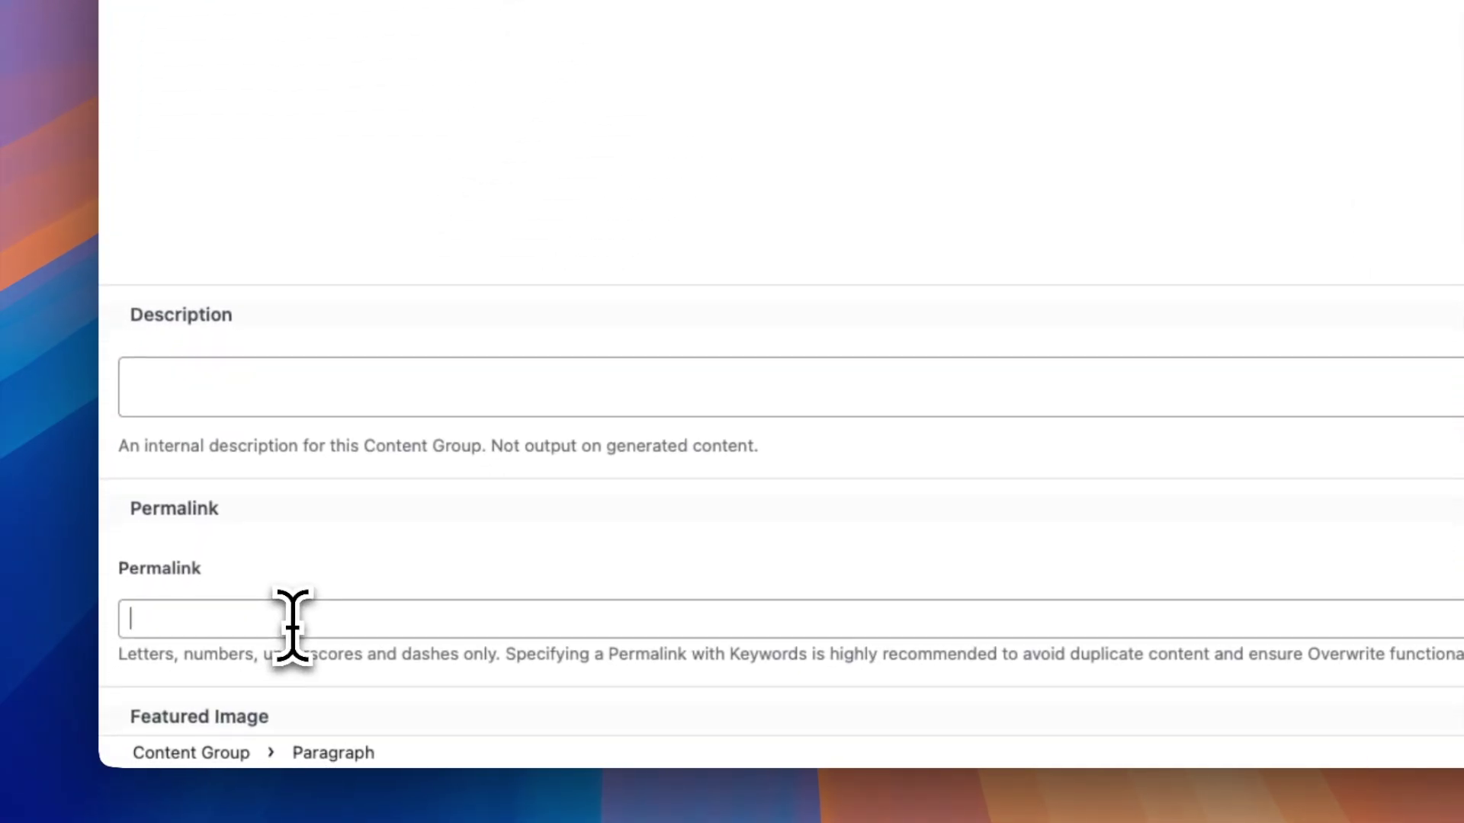
text({)
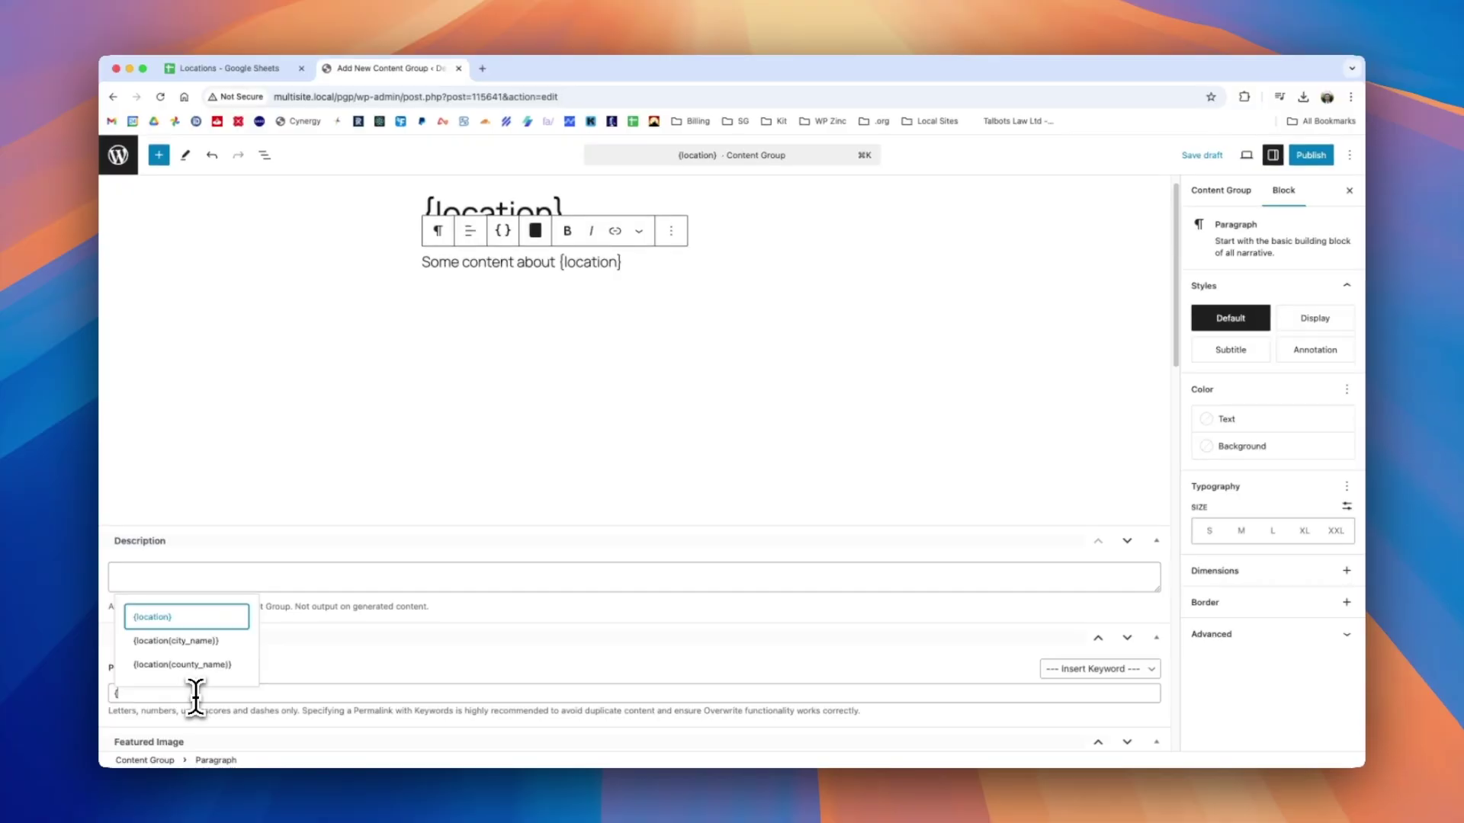
click(152, 616)
double_click(172, 693)
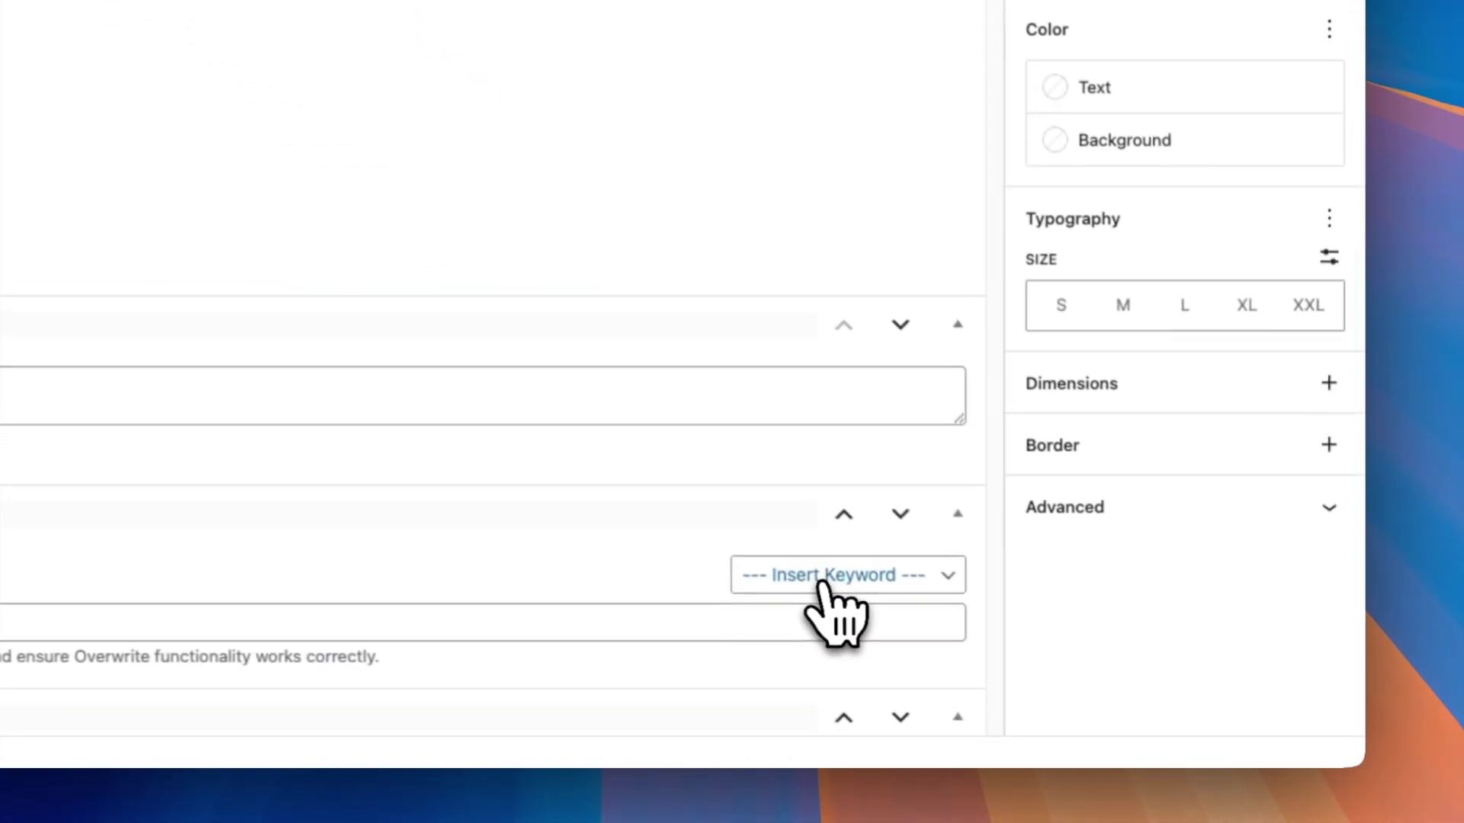
click(821, 583)
click(839, 600)
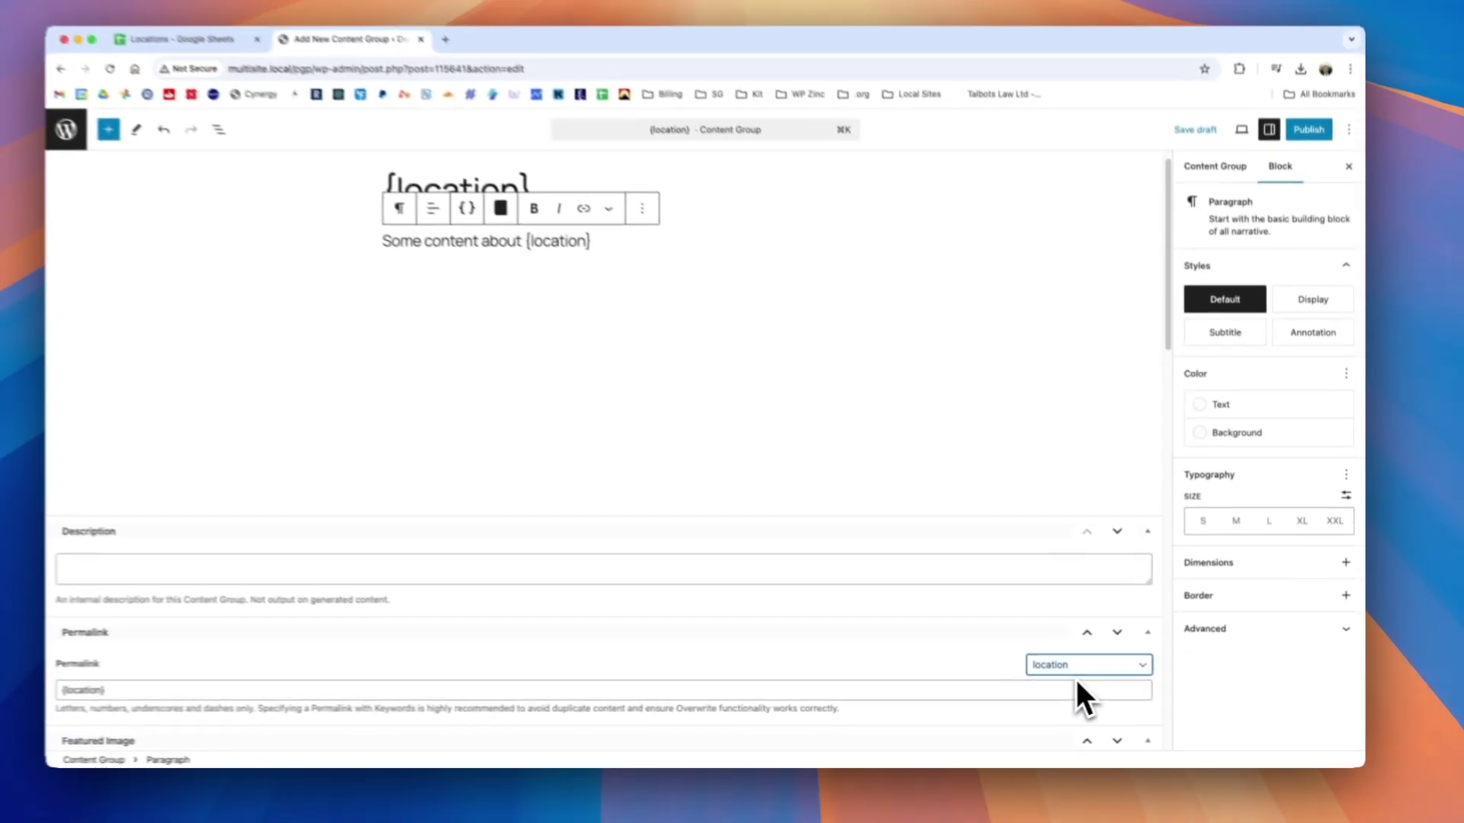
drag(125, 690, 51, 697)
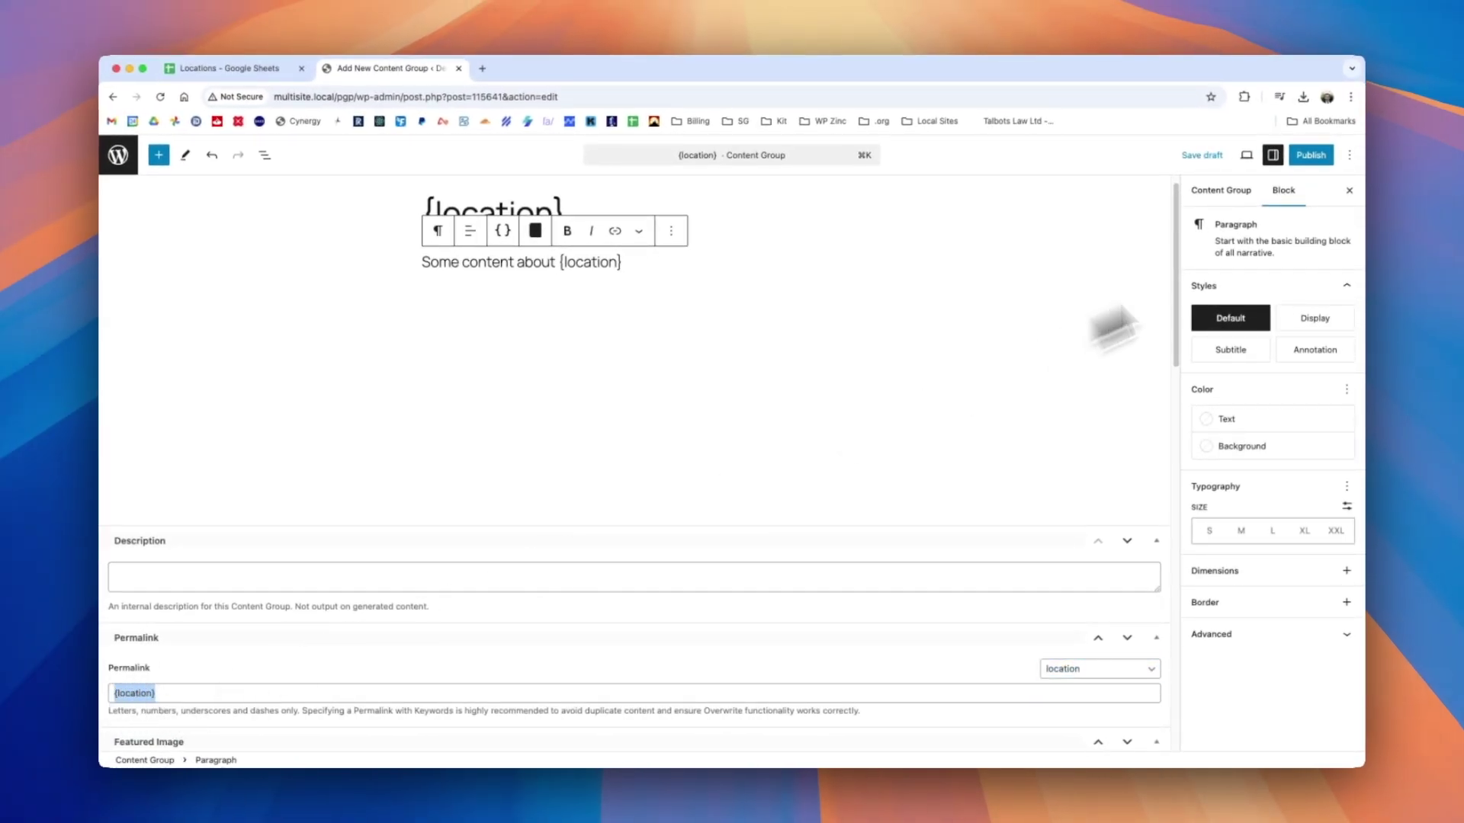
click(1310, 155)
click(1316, 159)
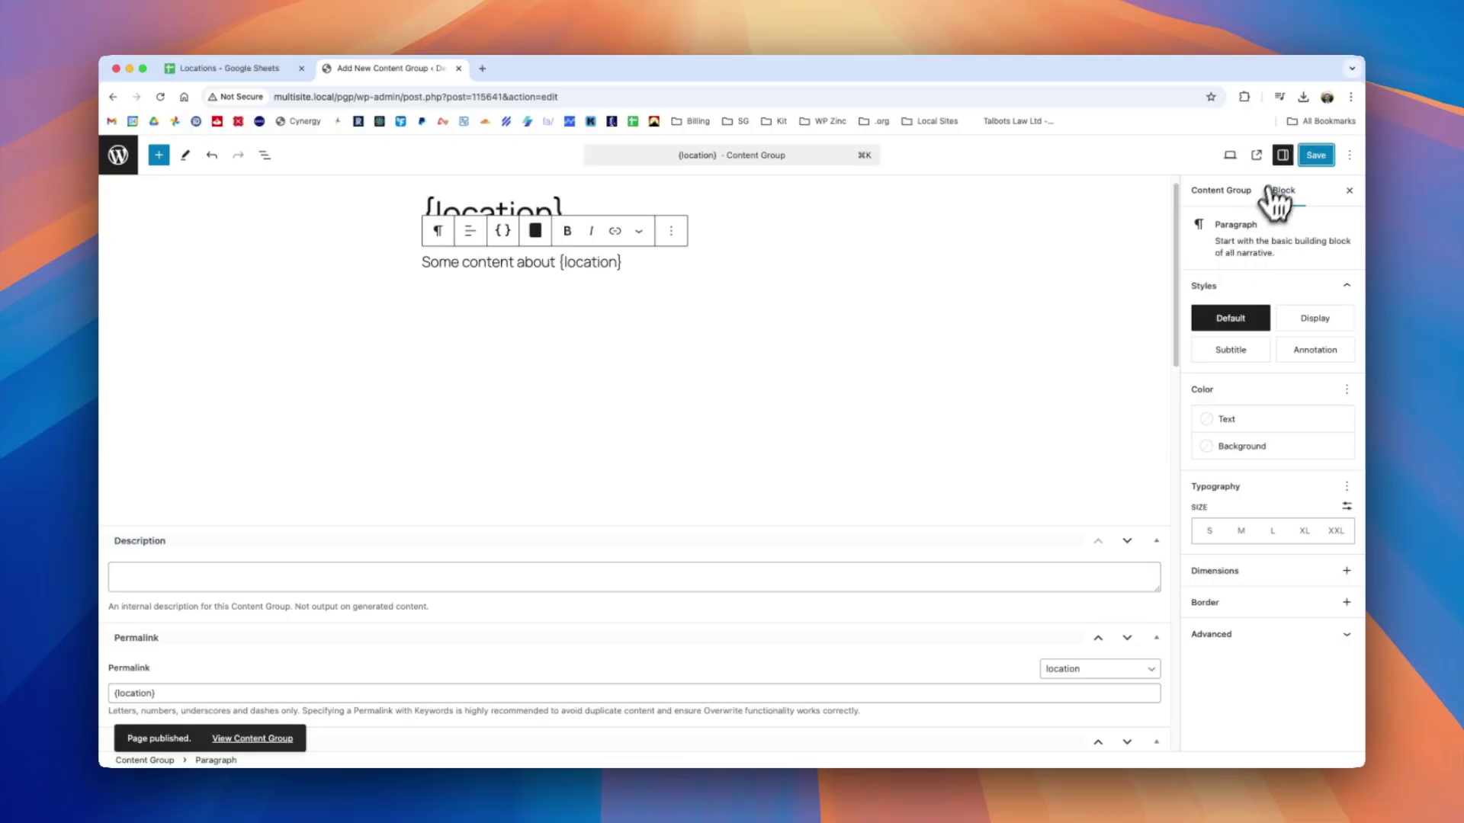
Step: In the Content Group settings tab, keep Page as the Post Type
key(super+alt+comma)
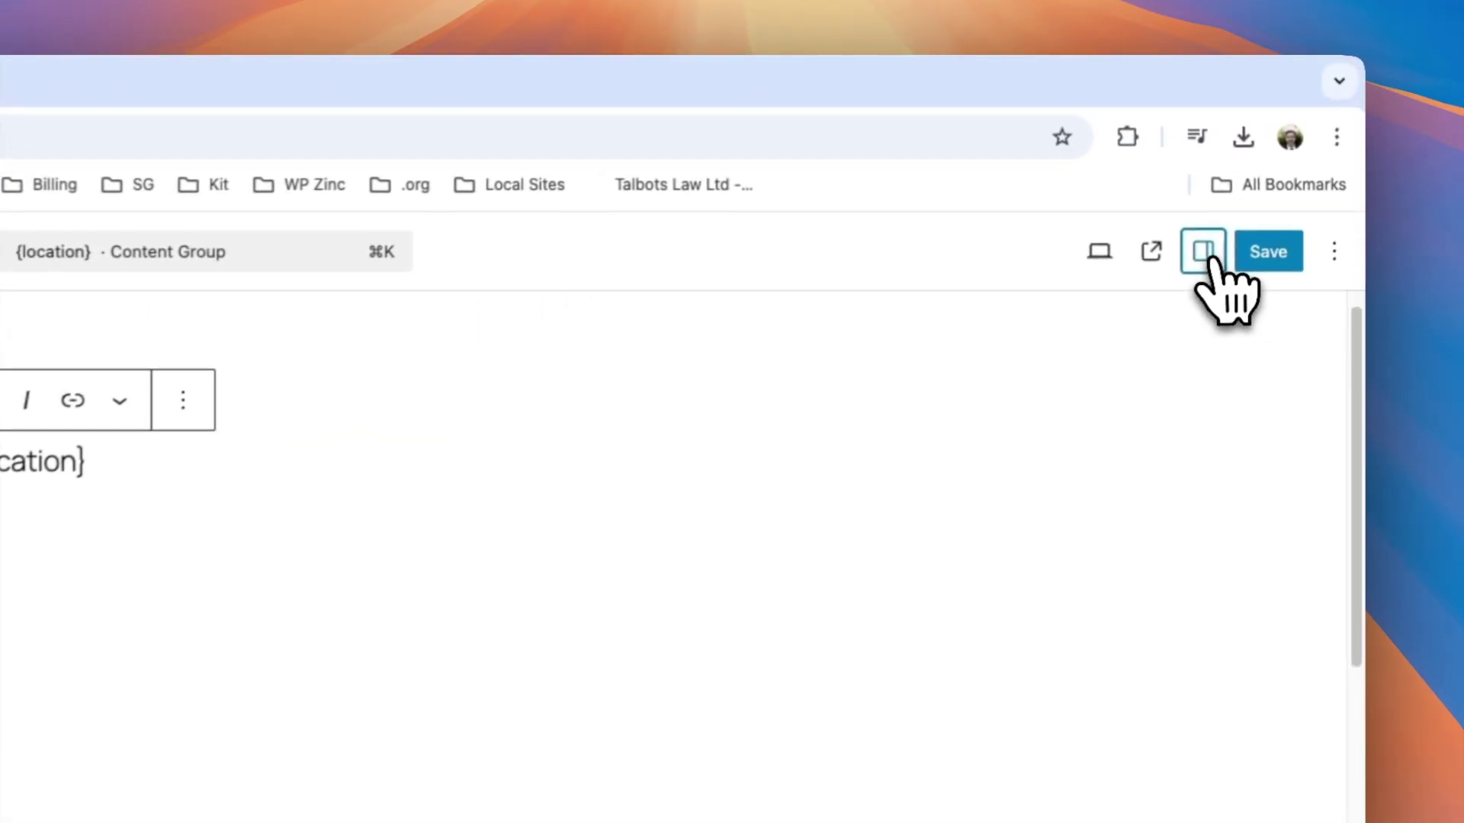
click(1252, 194)
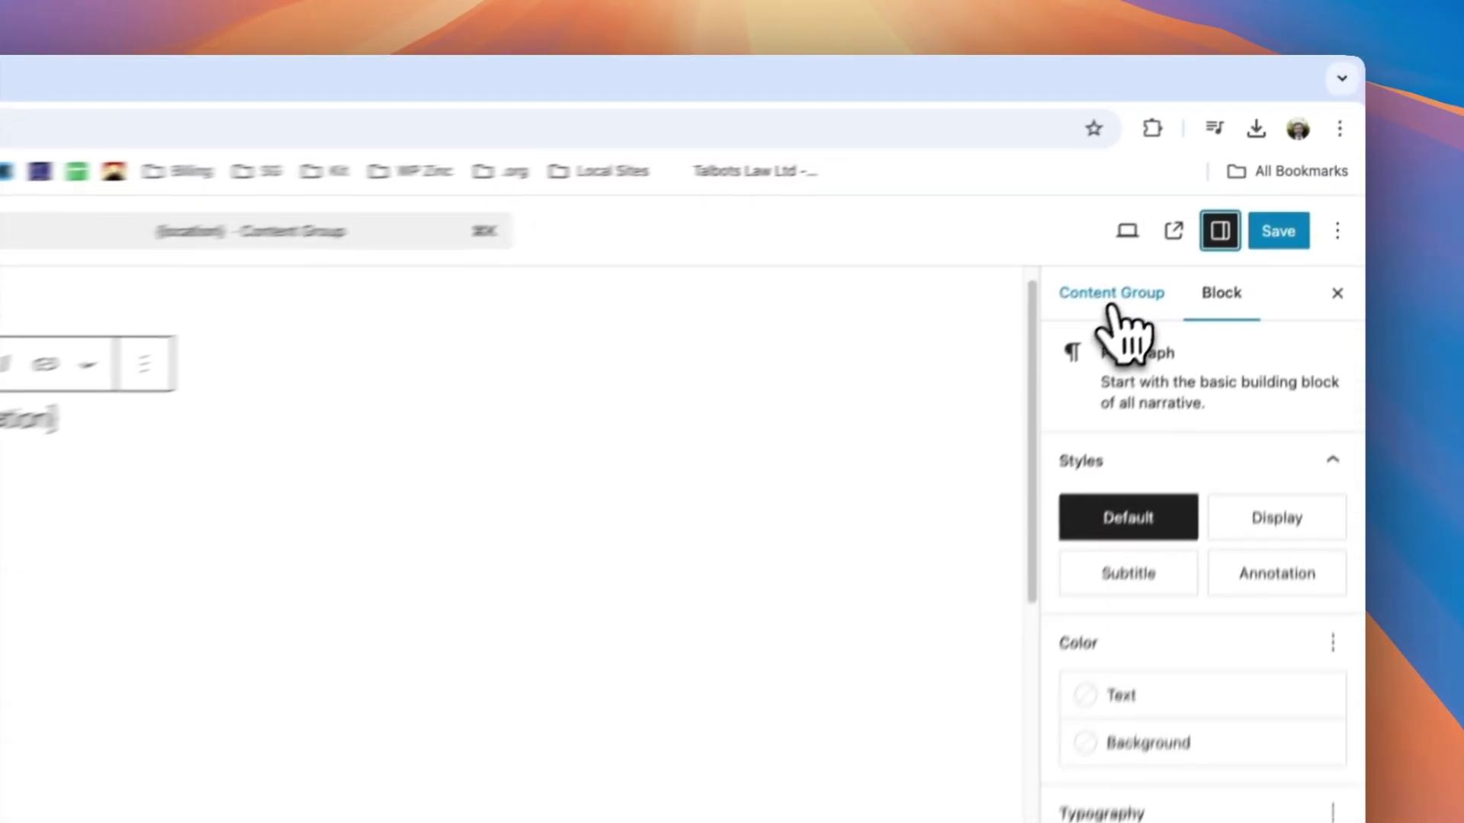
click(1111, 297)
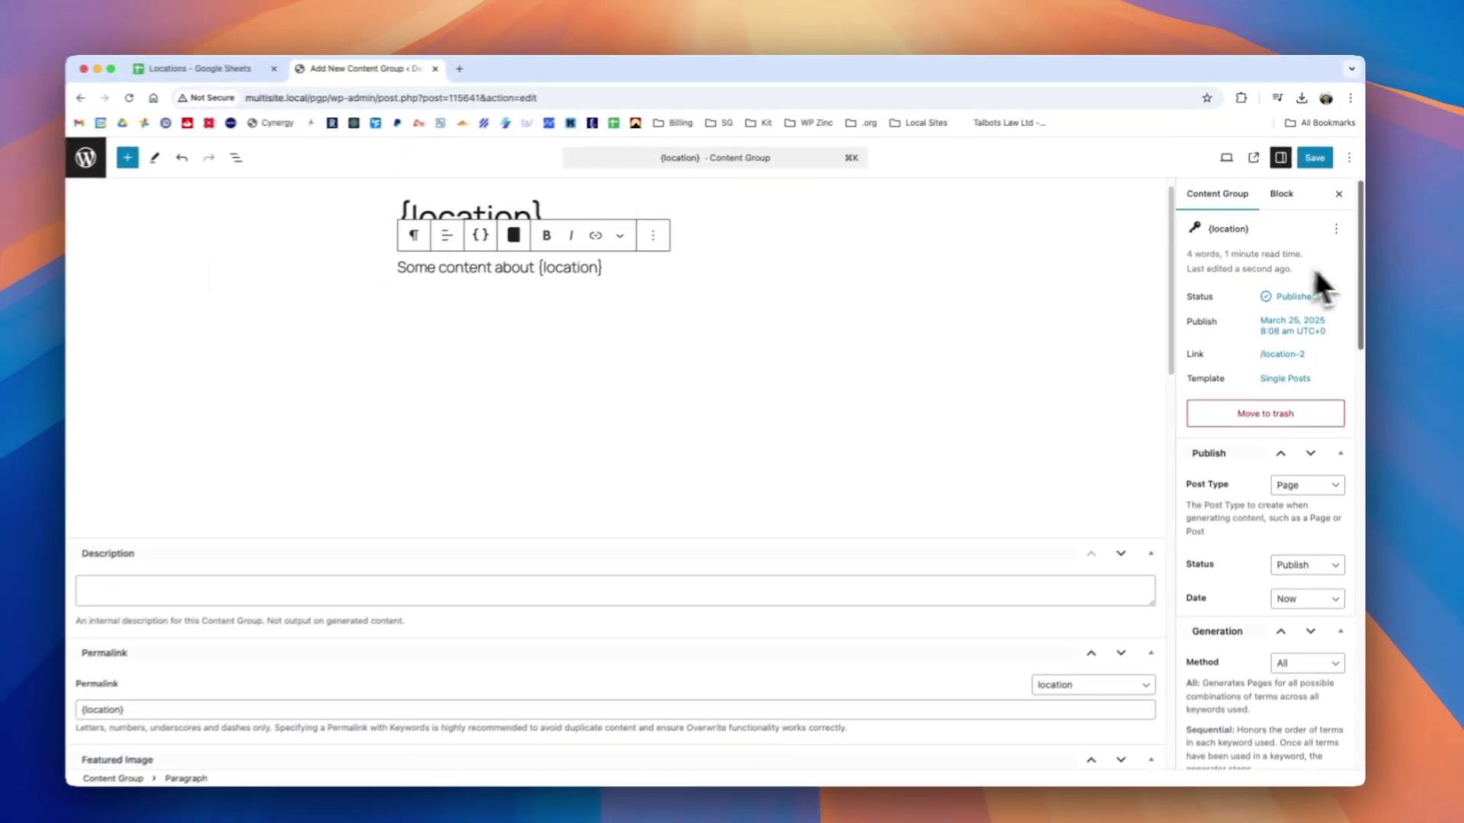
drag(1361, 253, 1365, 314)
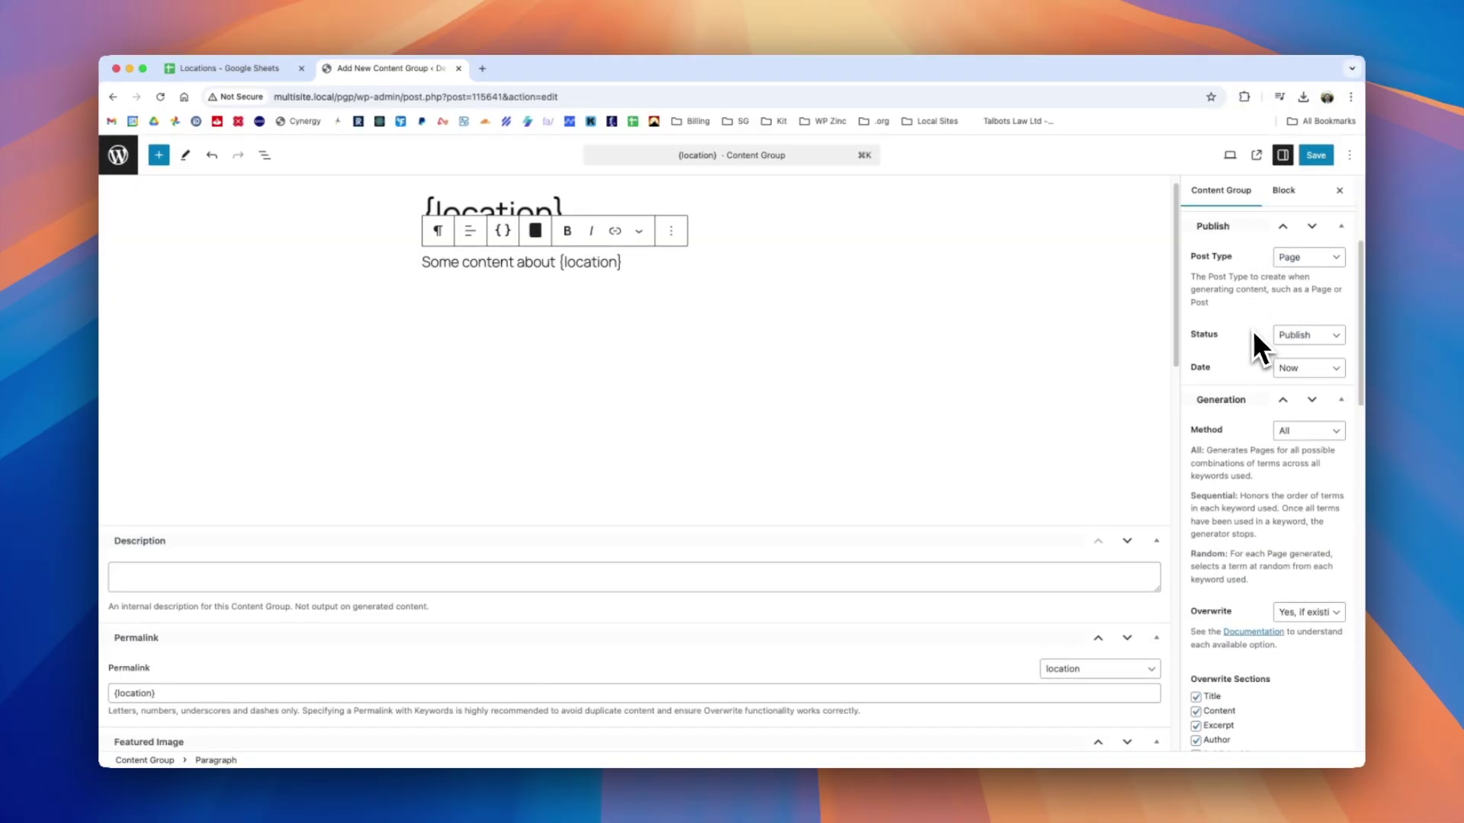
click(1308, 259)
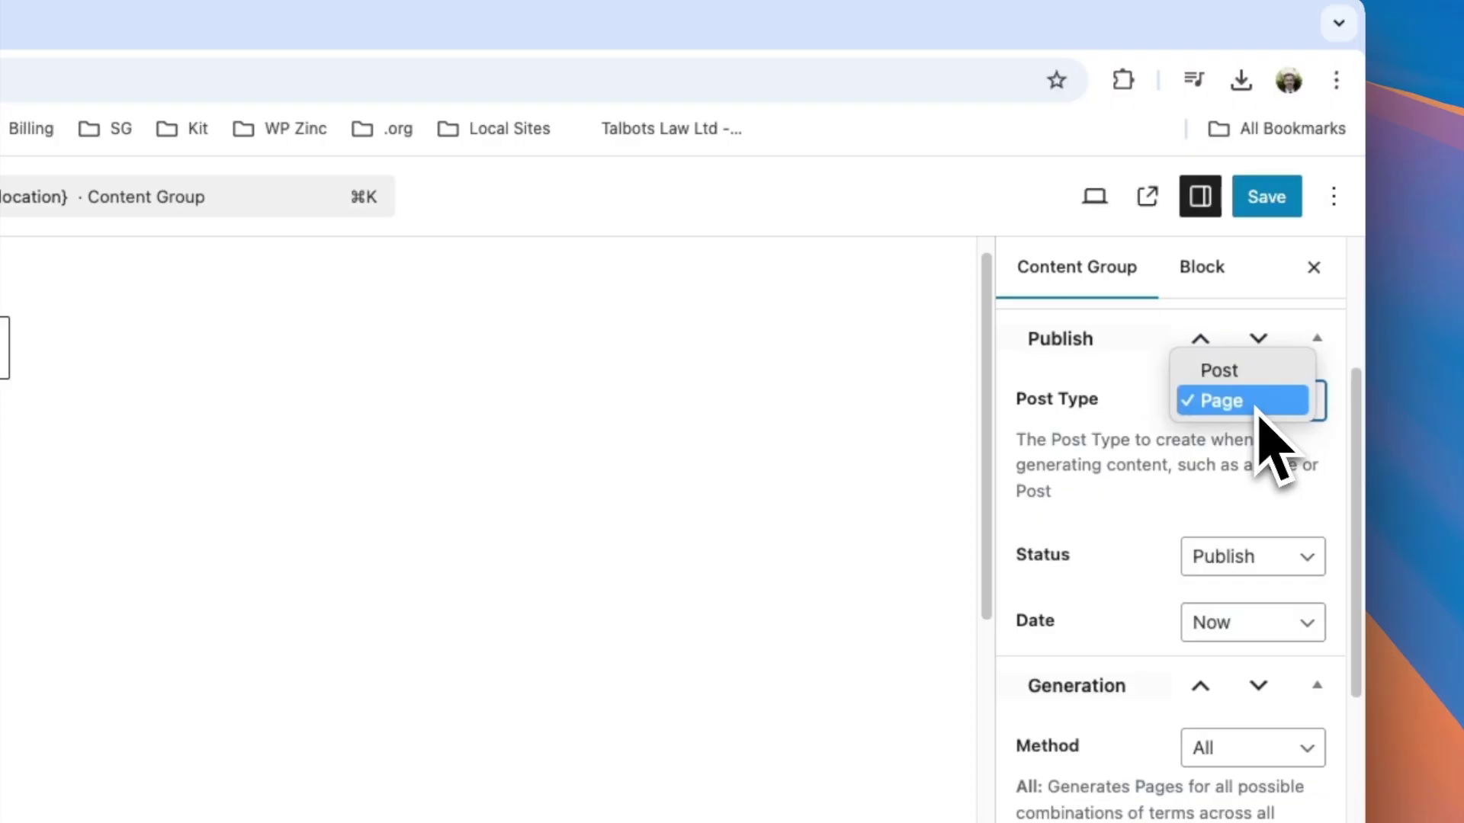
click(1243, 400)
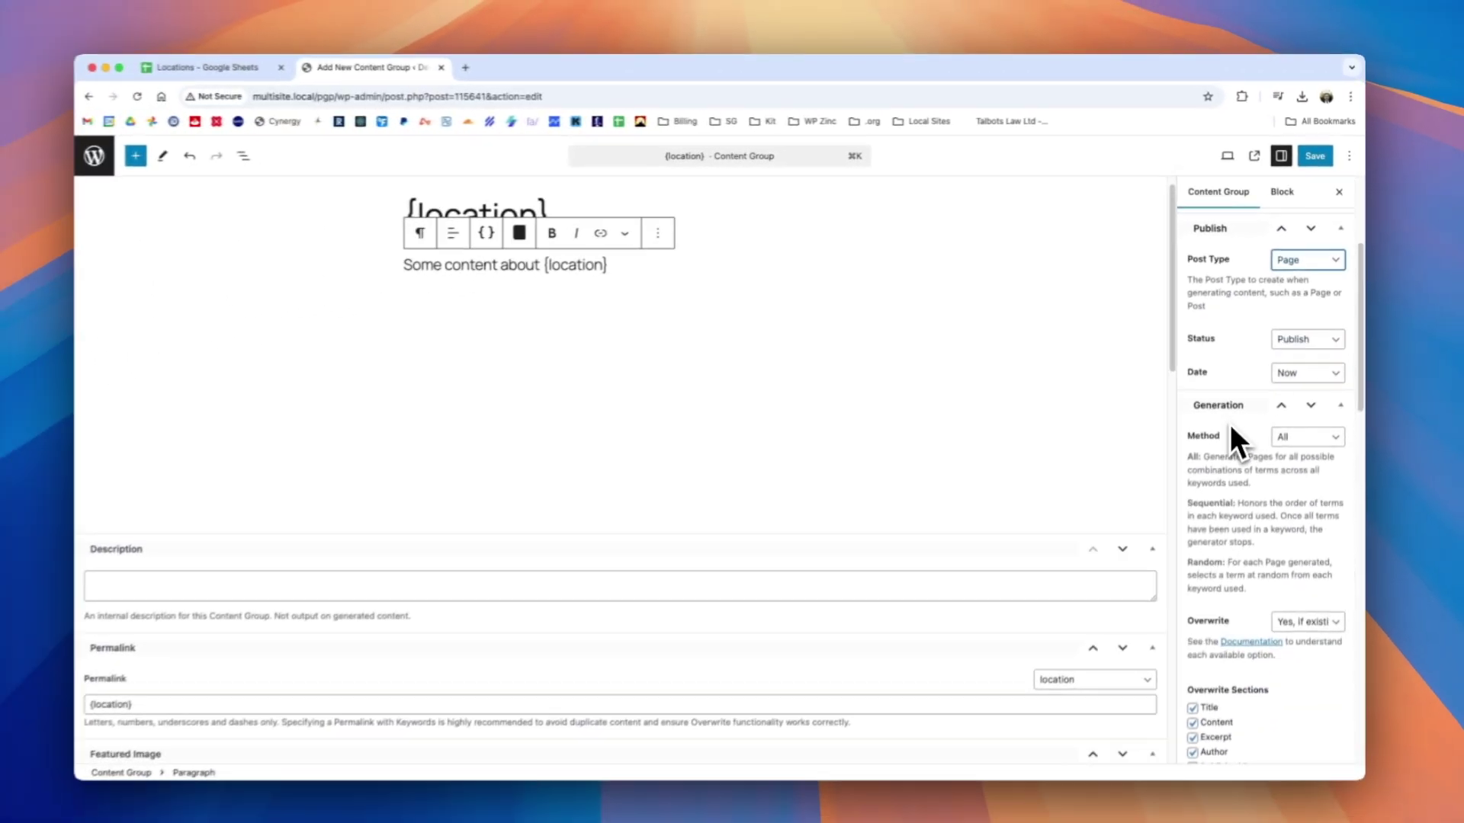
Step: Scroll down the group settings to review the Default Template and the Actions panel
scroll(1094, 734, down, 2)
scroll(1273, 392, down, 2)
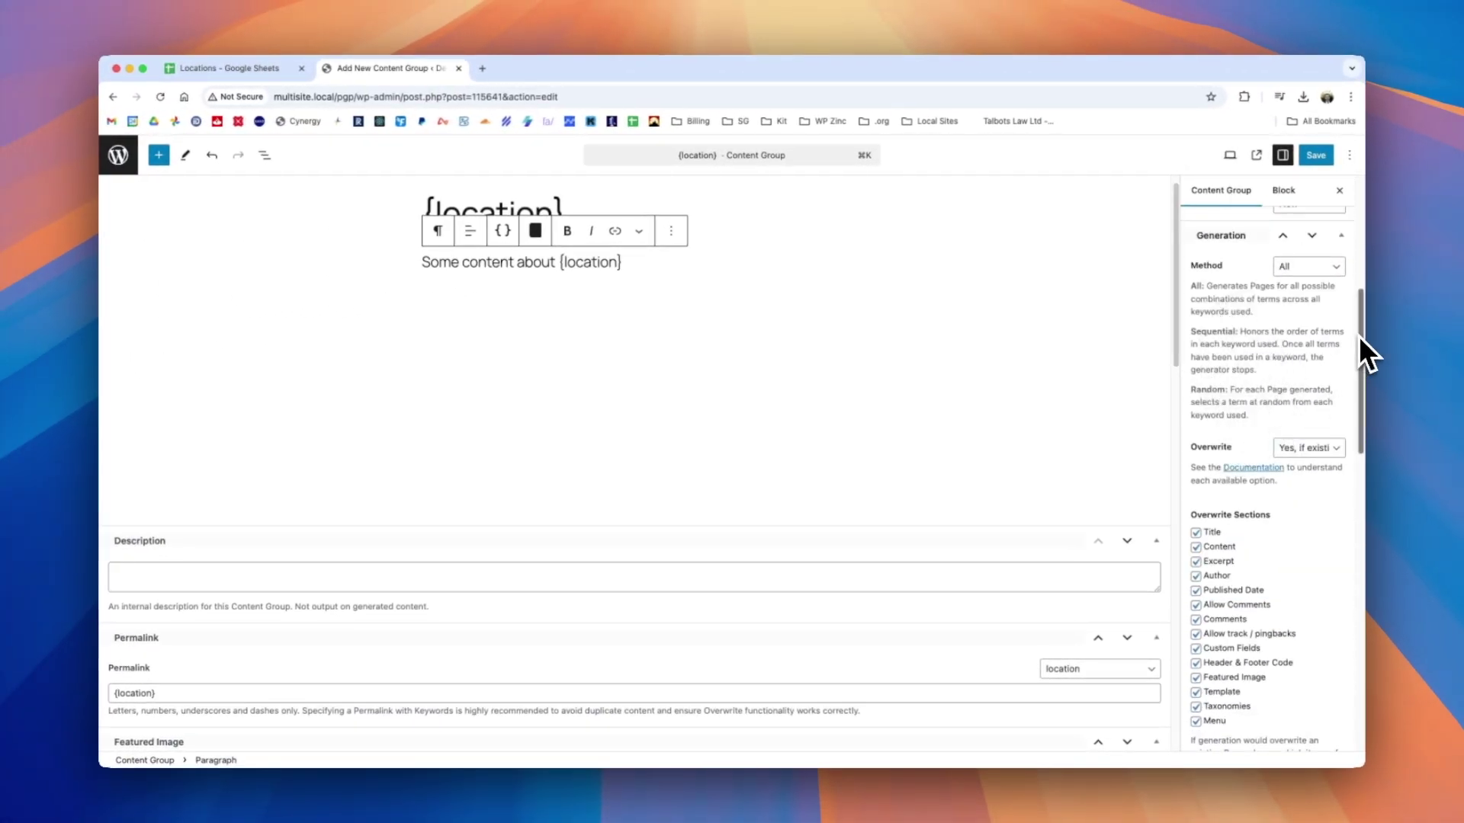
drag(1361, 334, 1367, 479)
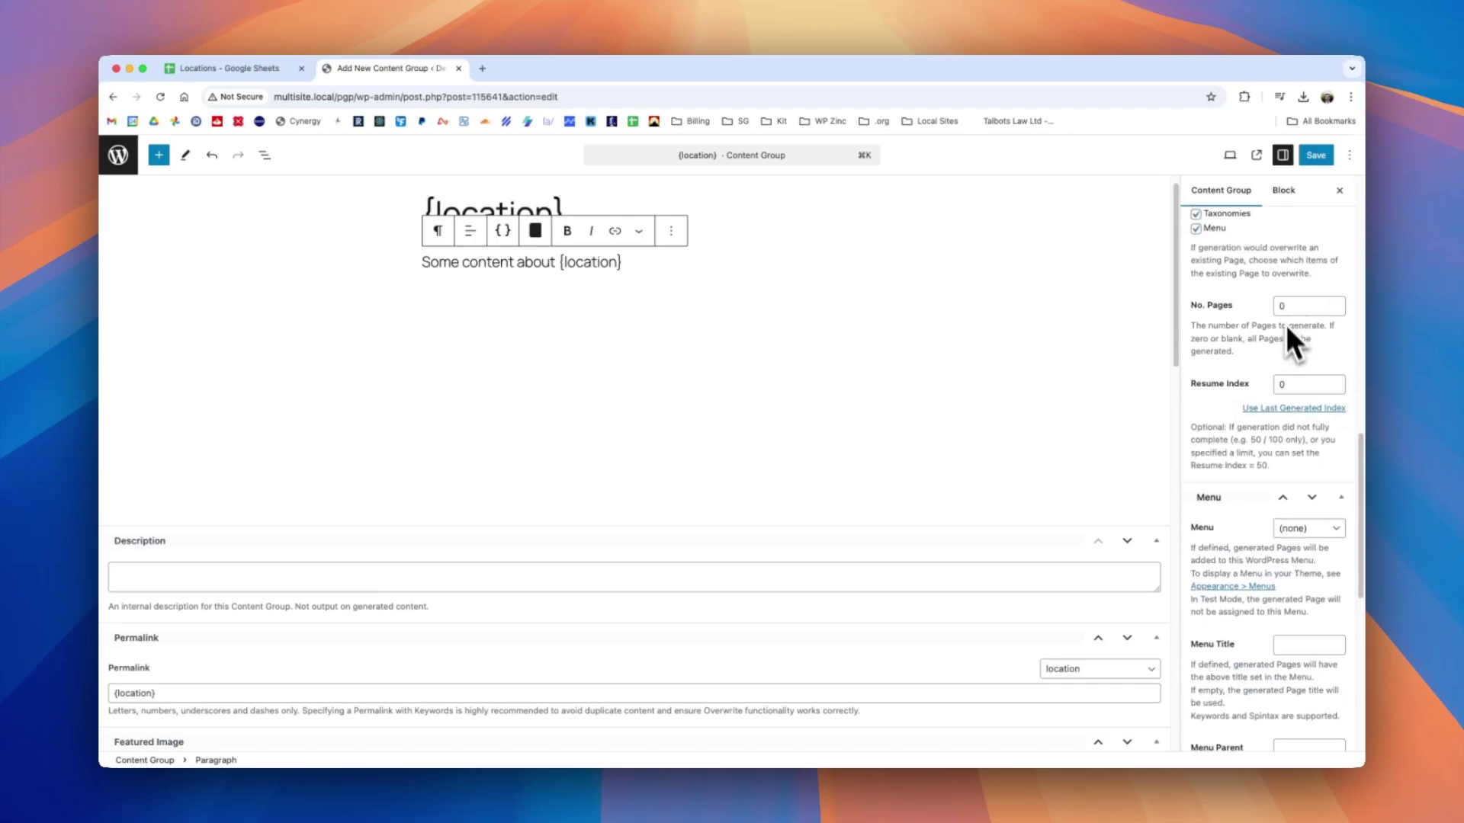
drag(1360, 440, 1366, 606)
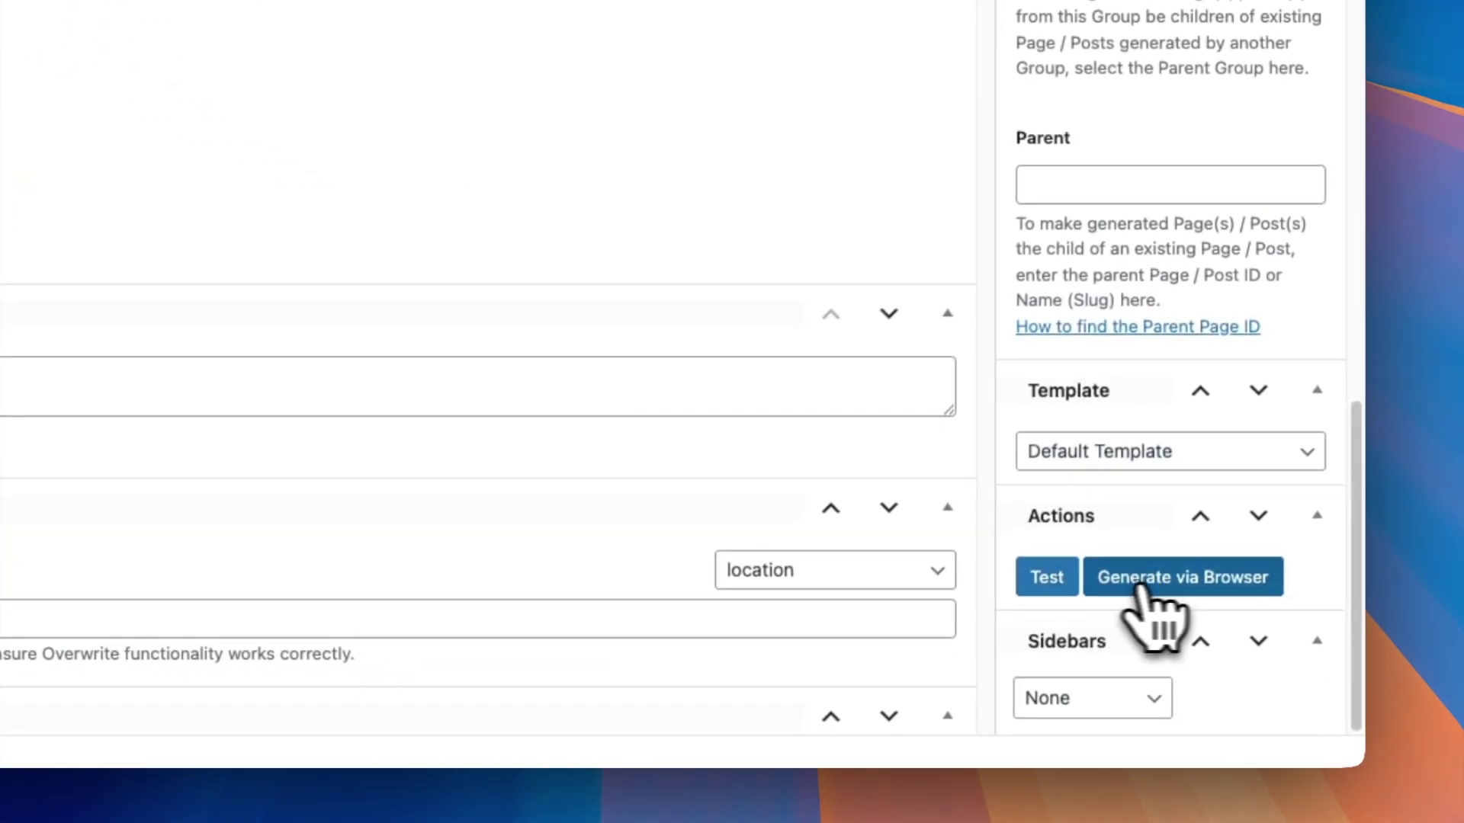
click(1151, 588)
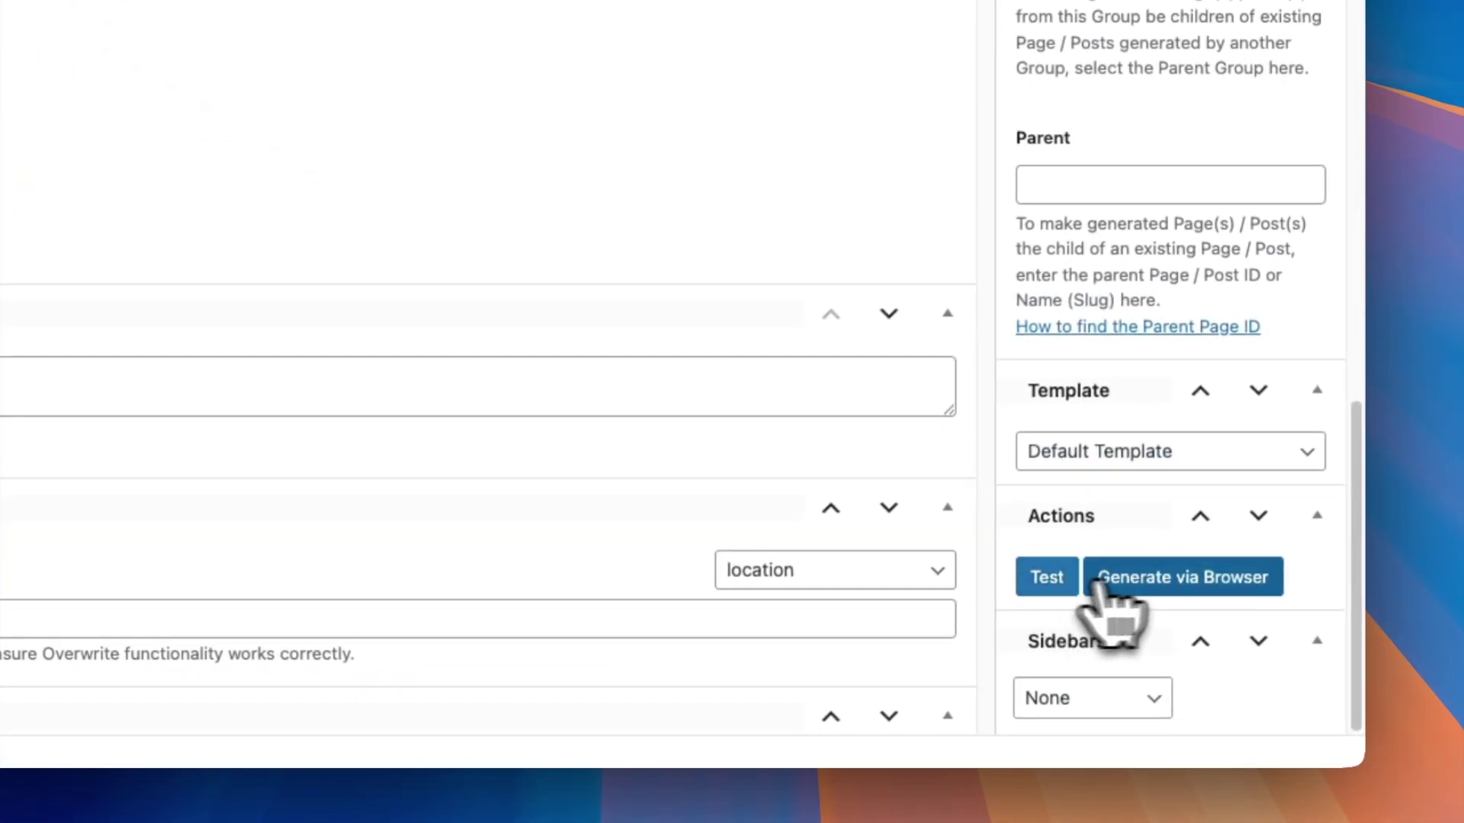
Step: Run Test to generate a single preview page from the group
click(1048, 579)
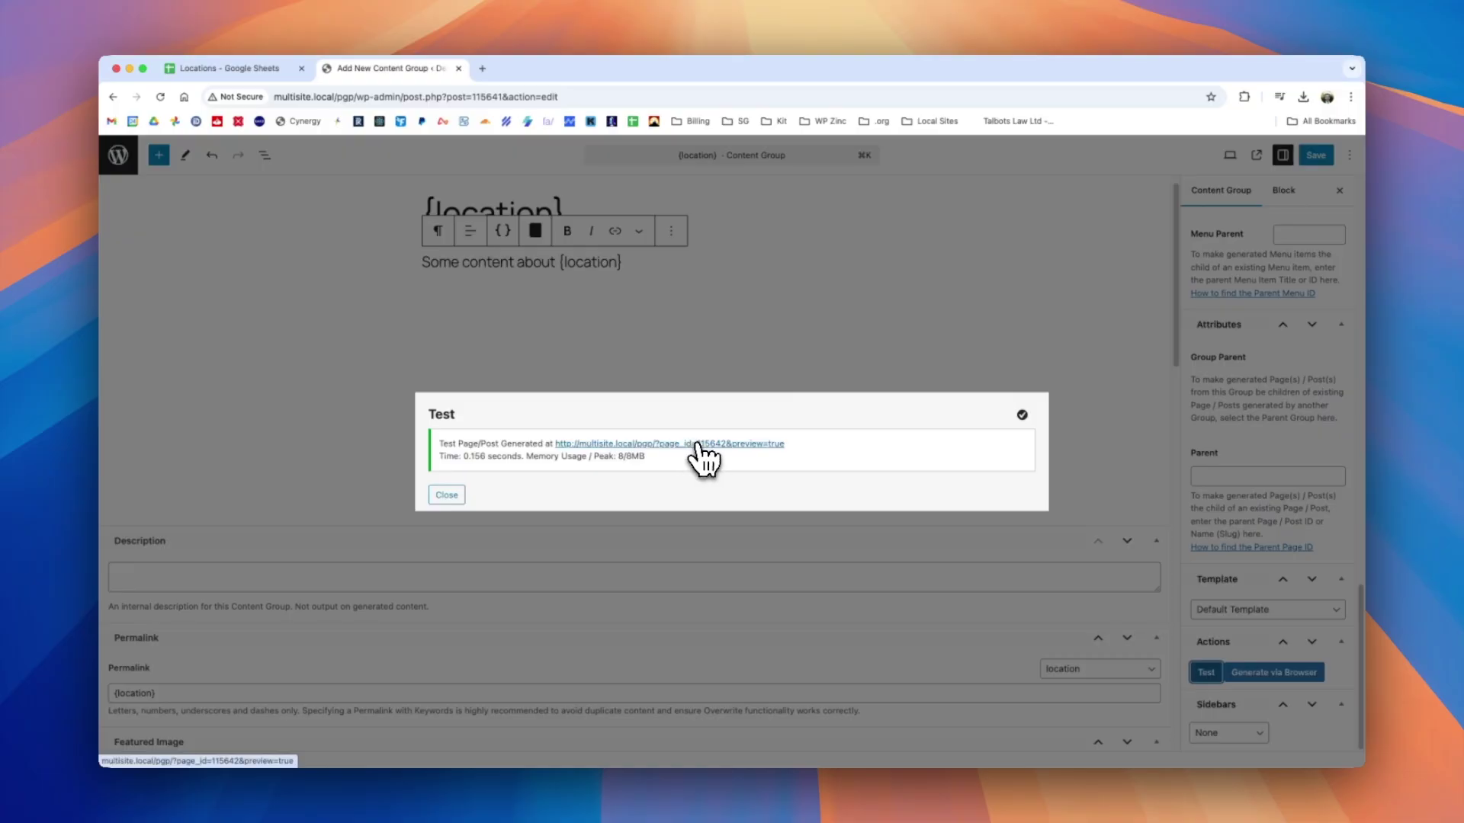
Step: Open the Acocks Green, West Midlands test page and compare it with the editor's {location} text
click(694, 447)
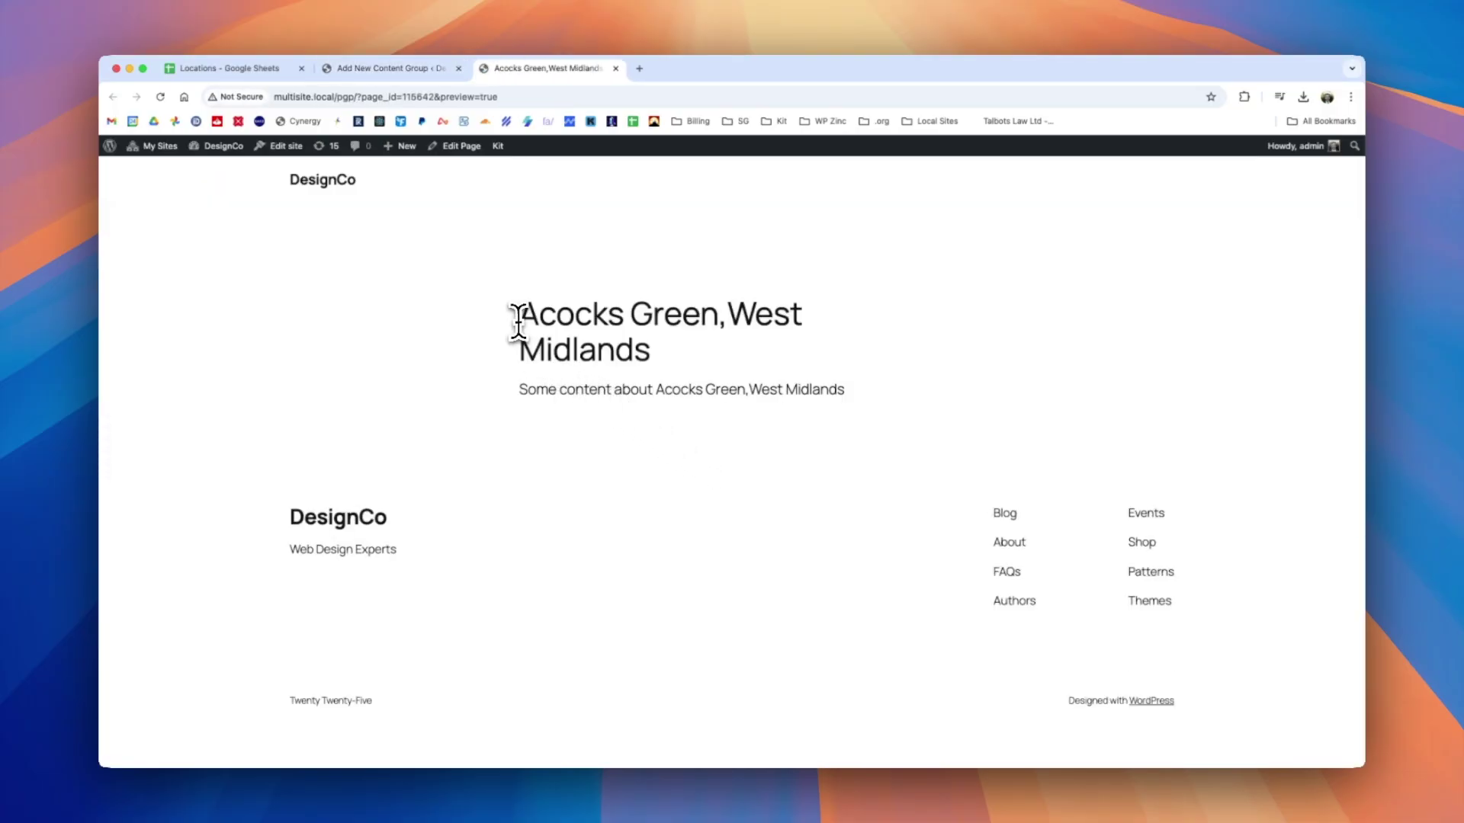
drag(513, 314, 670, 352)
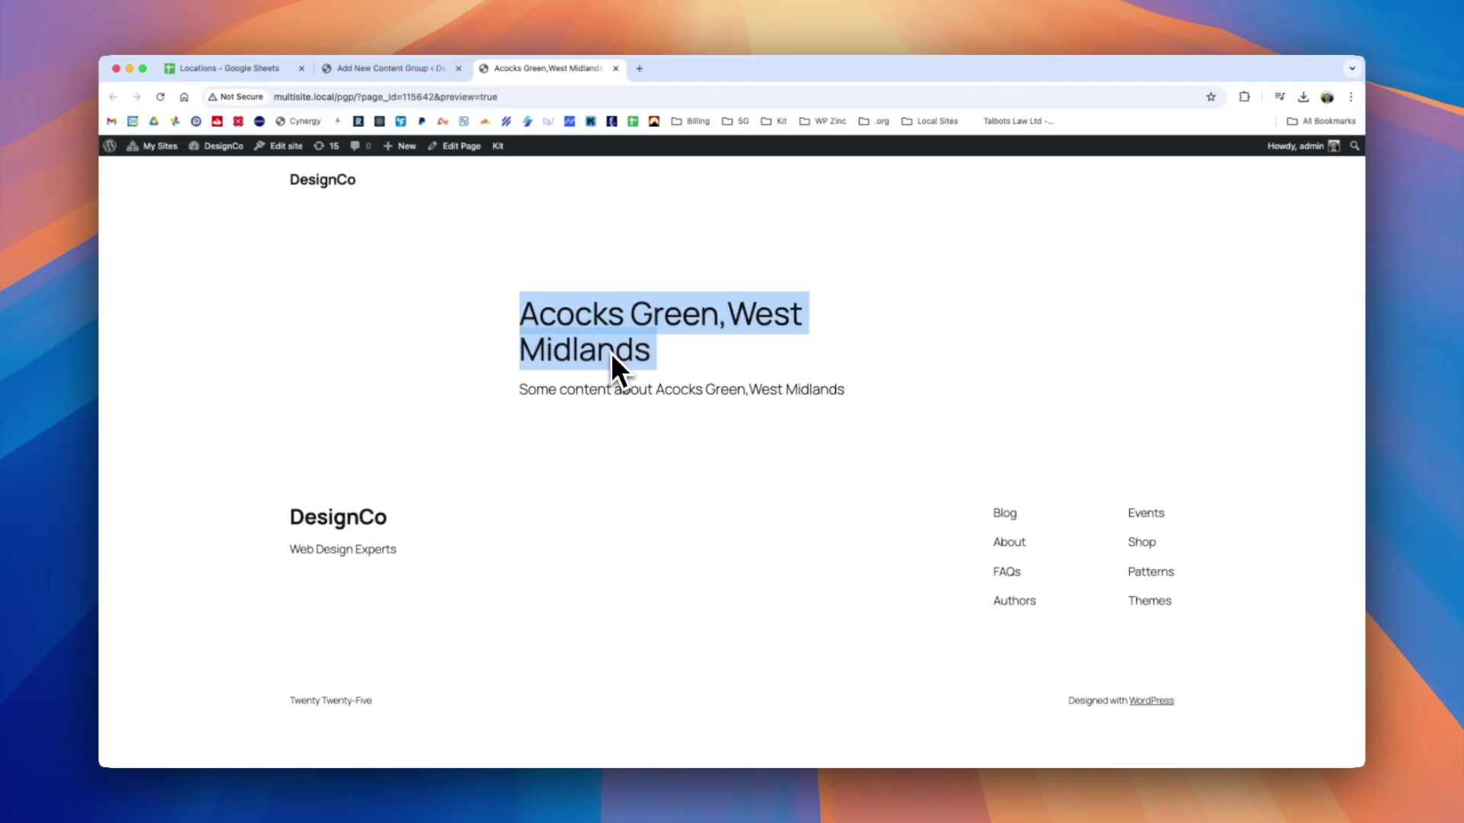
drag(654, 388, 853, 396)
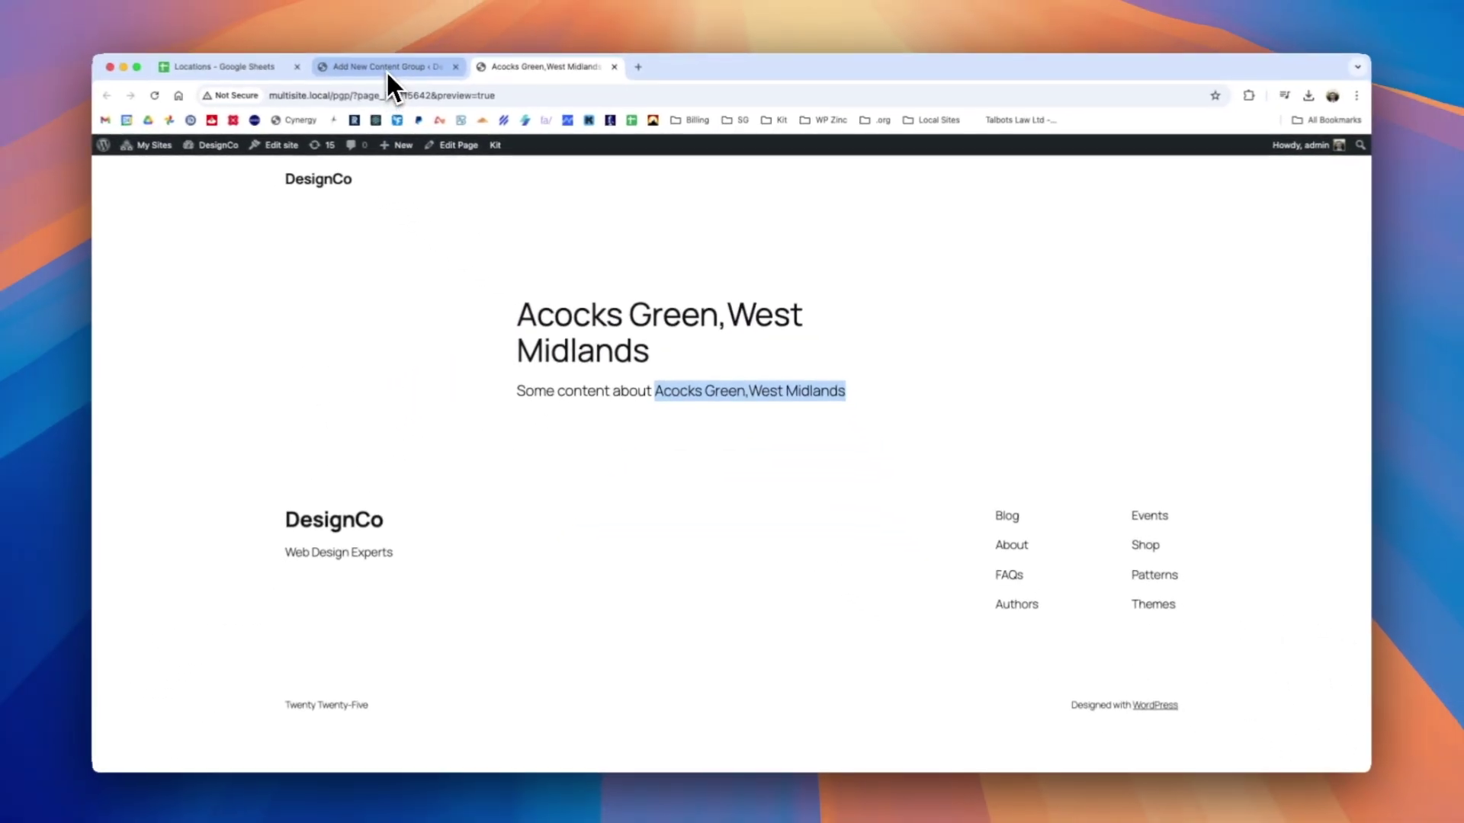
click(385, 70)
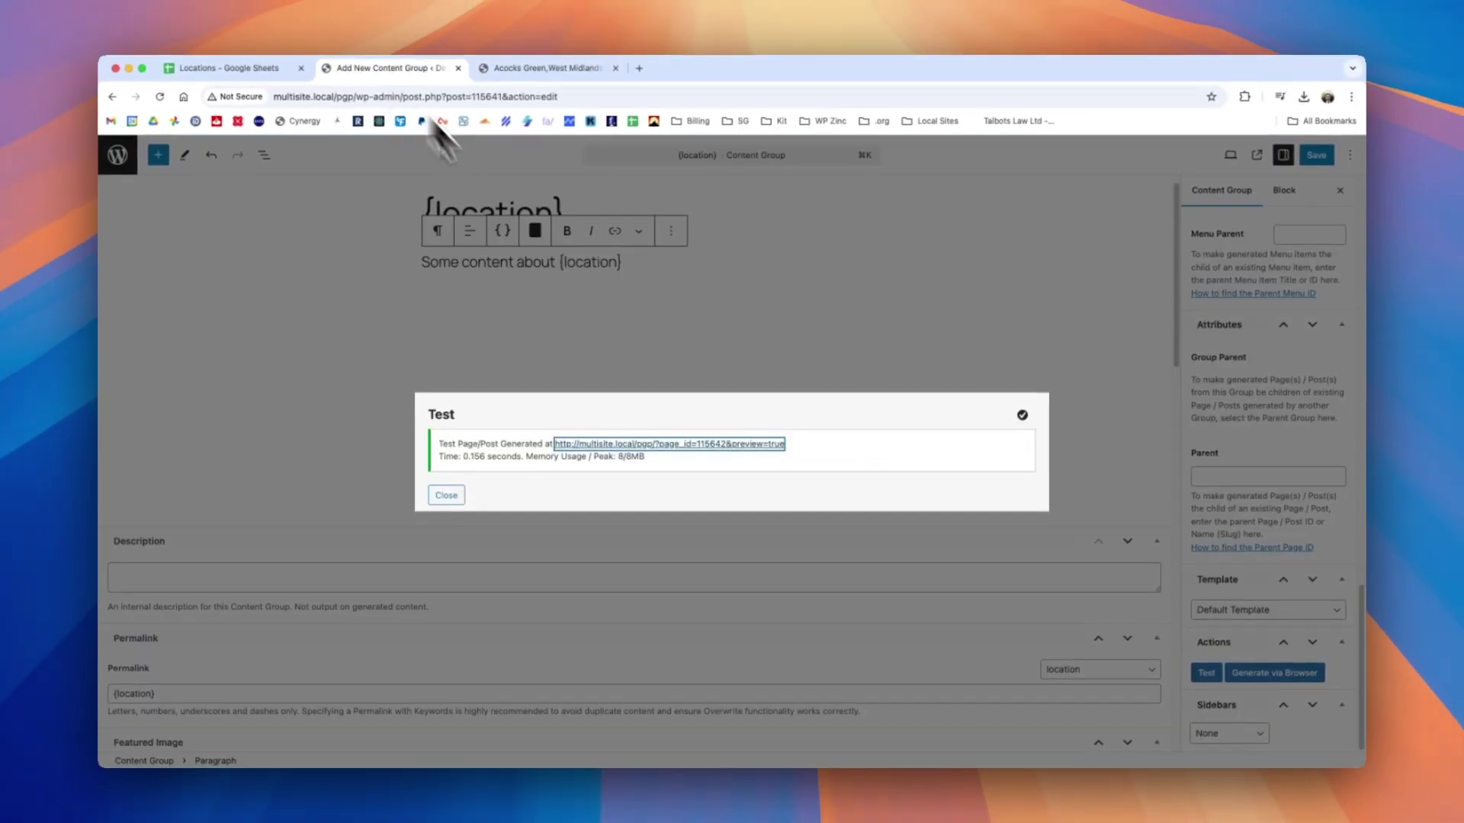
click(456, 497)
drag(621, 261, 576, 263)
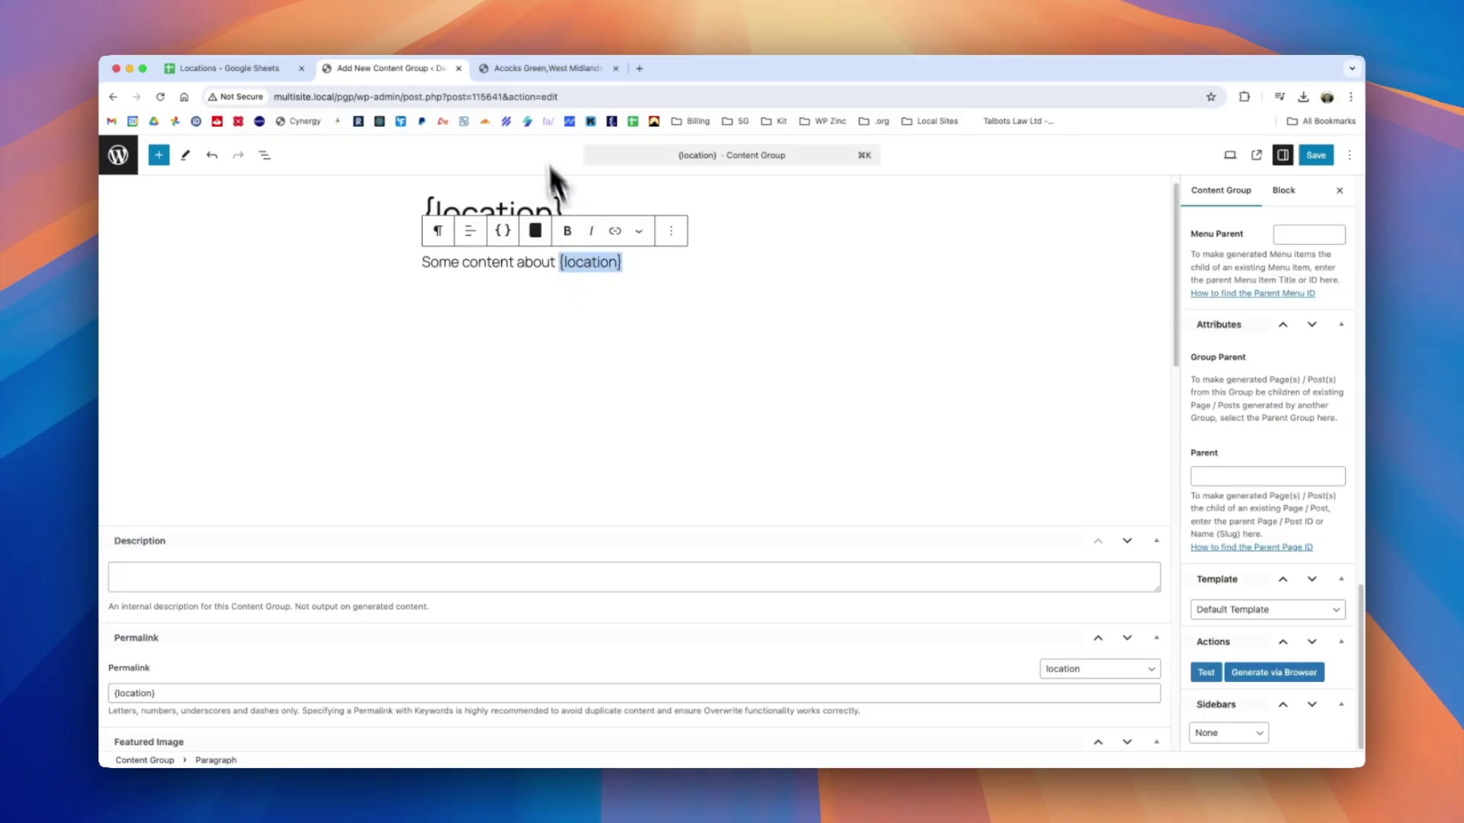
Step: Open the Content Groups list in a new tab
key(ctrl+Tab)
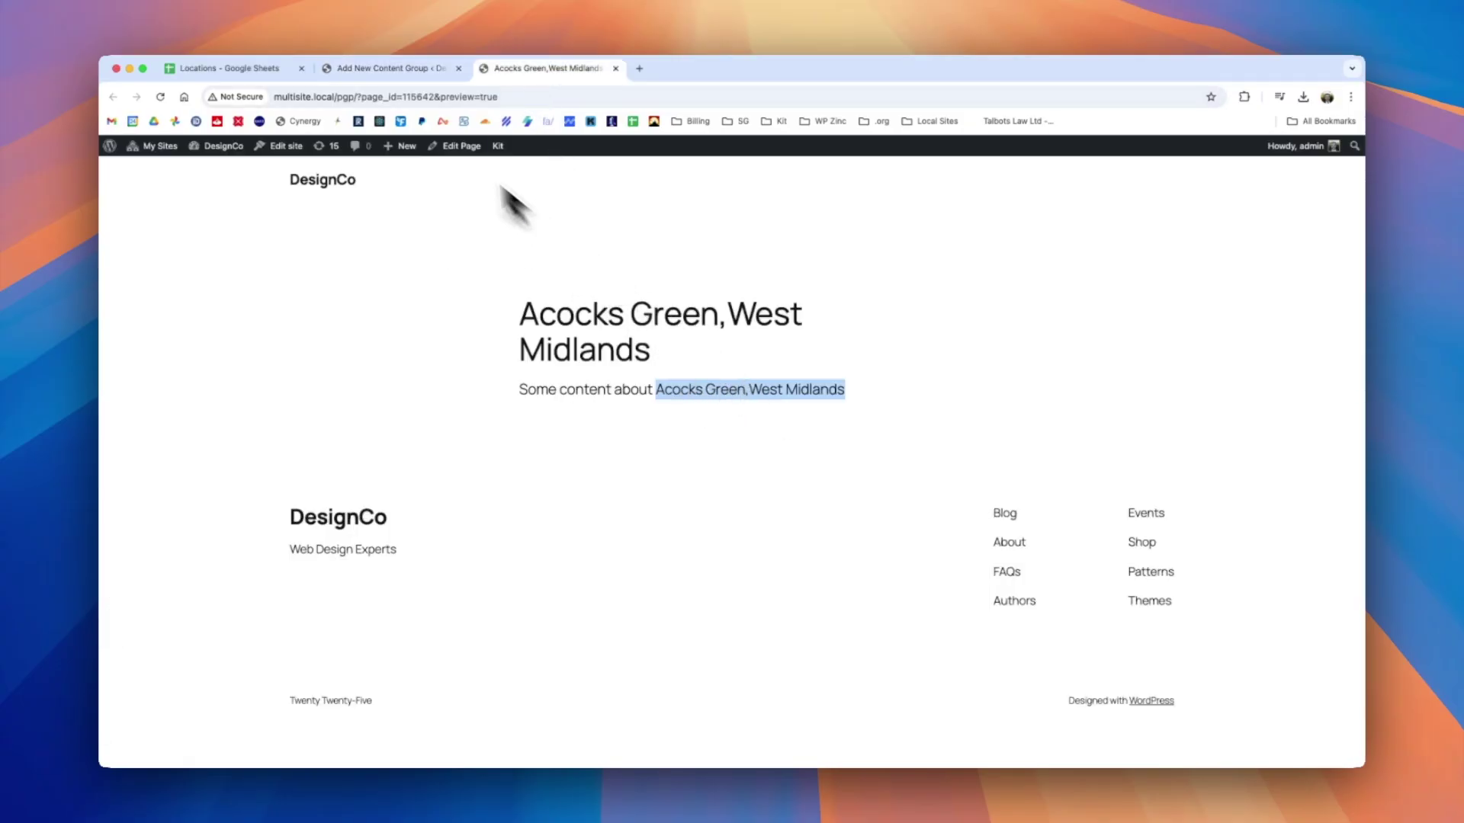
click(395, 70)
super+click(170, 164)
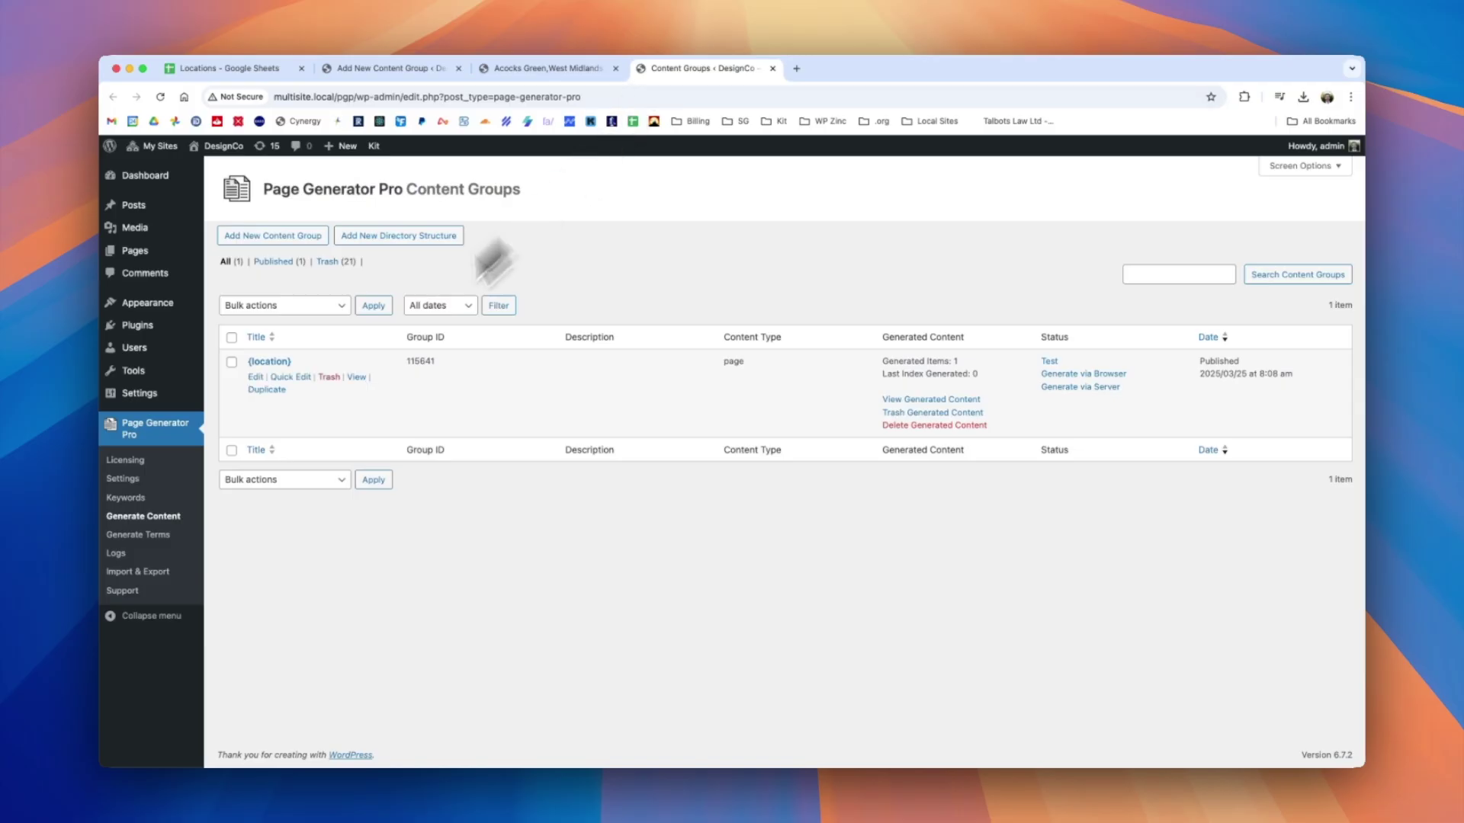
Step: Review the location keyword's CSV terms with their city_name and county_name columns, then return to the content group editor
click(160, 499)
click(275, 353)
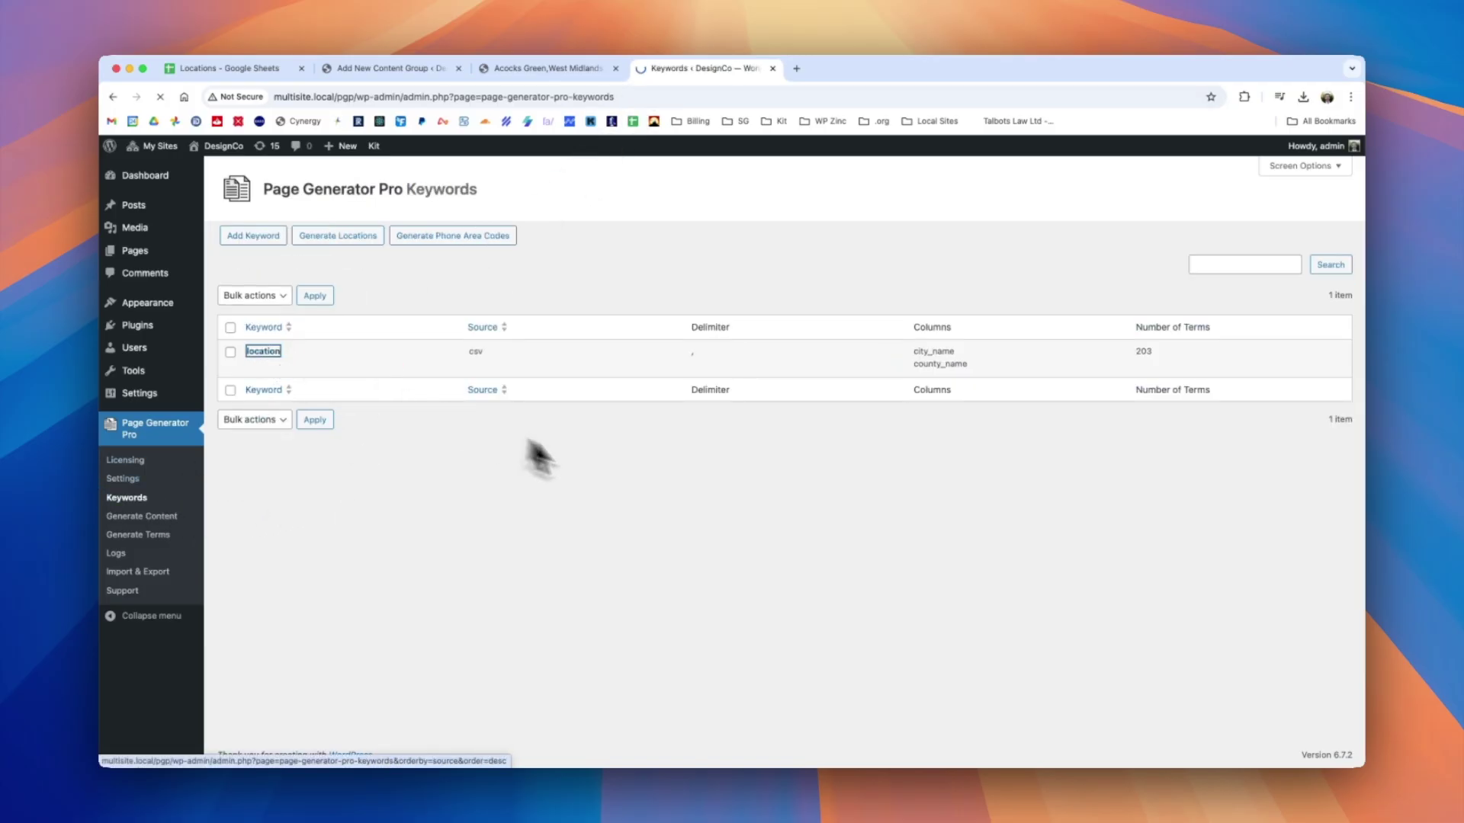
scroll(580, 586, down, 3)
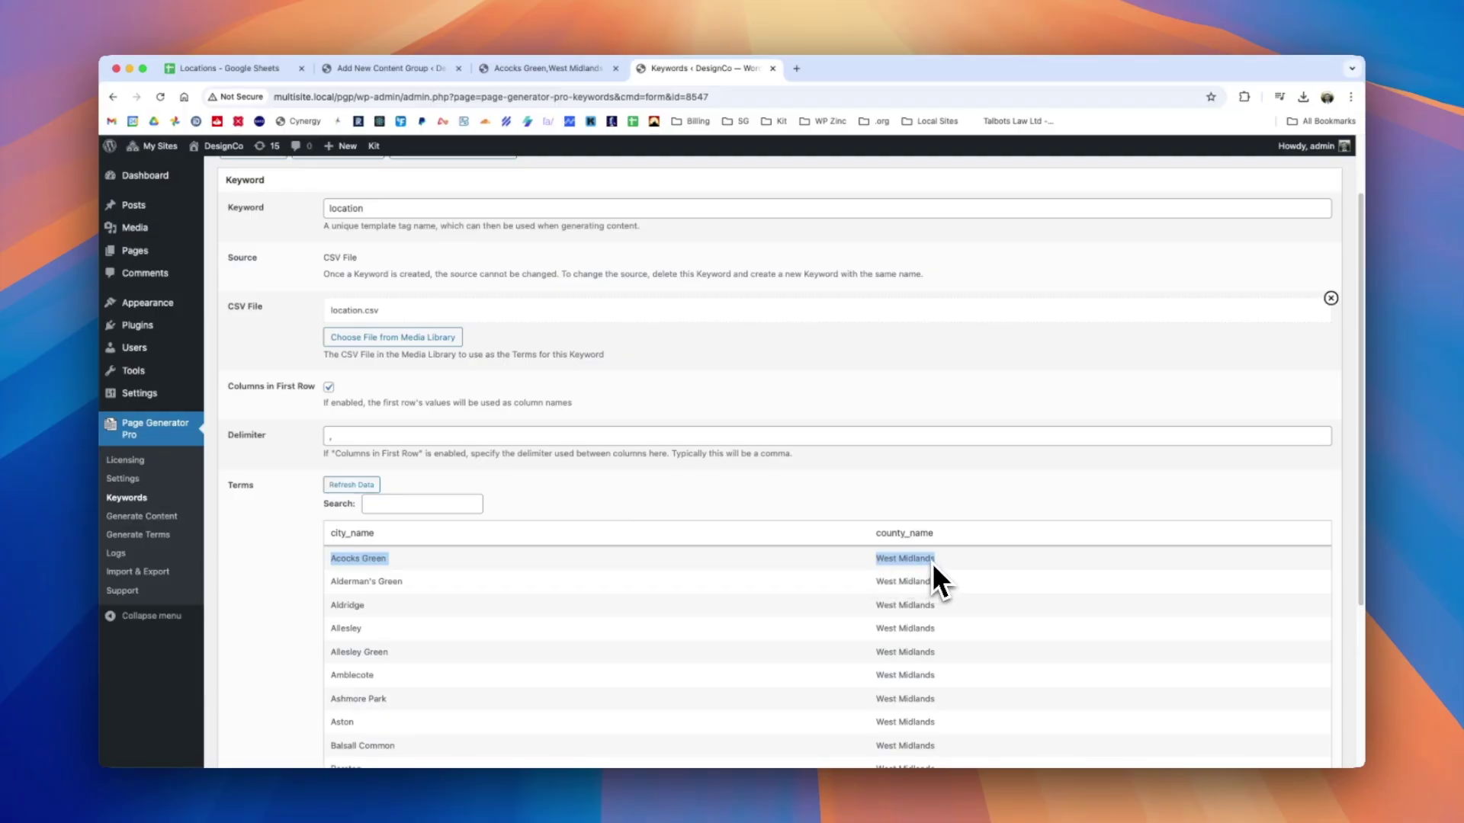
click(385, 67)
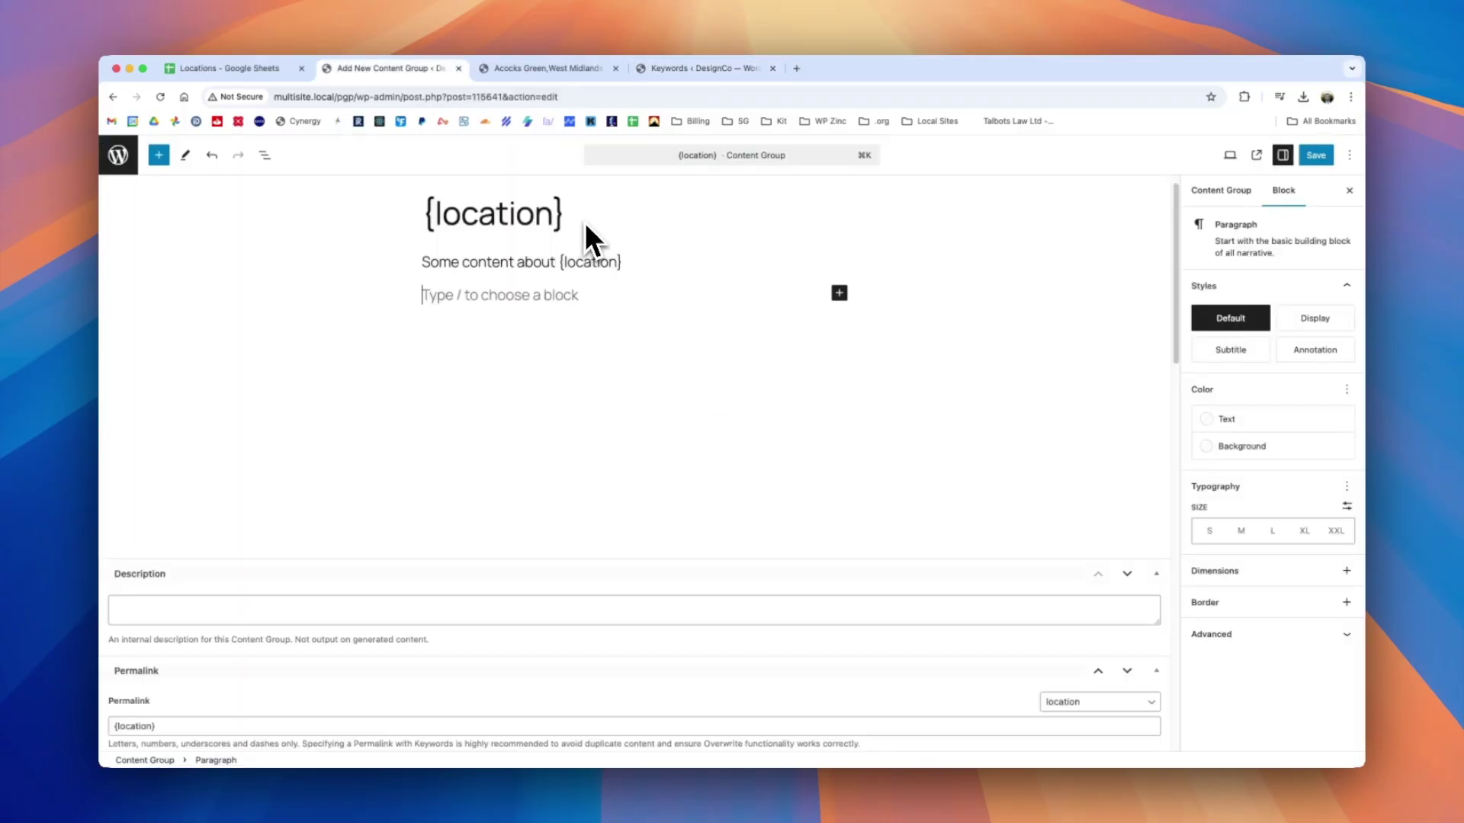
click(671, 67)
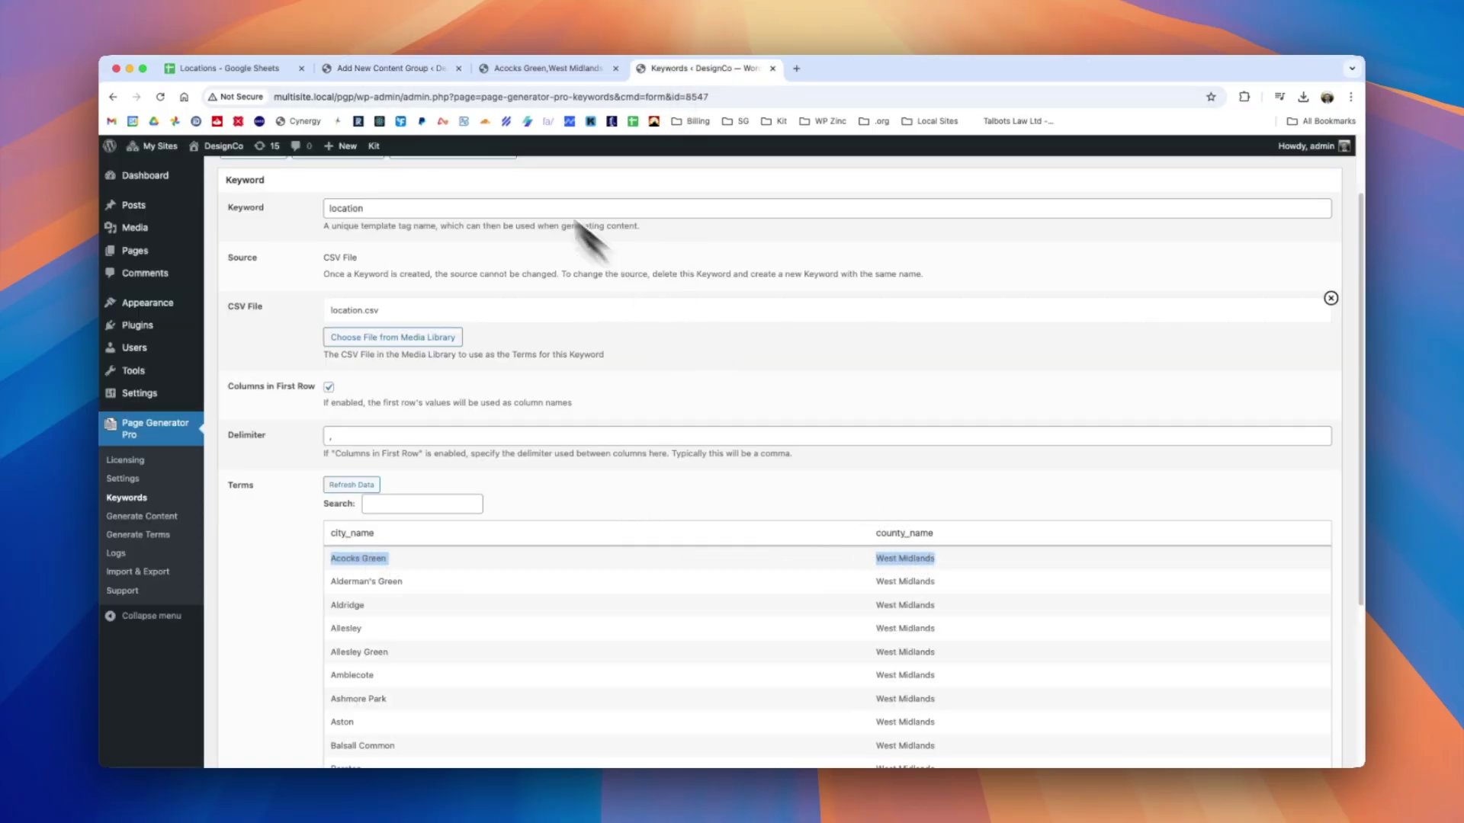
key(super+2)
Step: Replace the content group title {location} with {location(city_name)} using the keyword autocomplete
drag(566, 217, 421, 216)
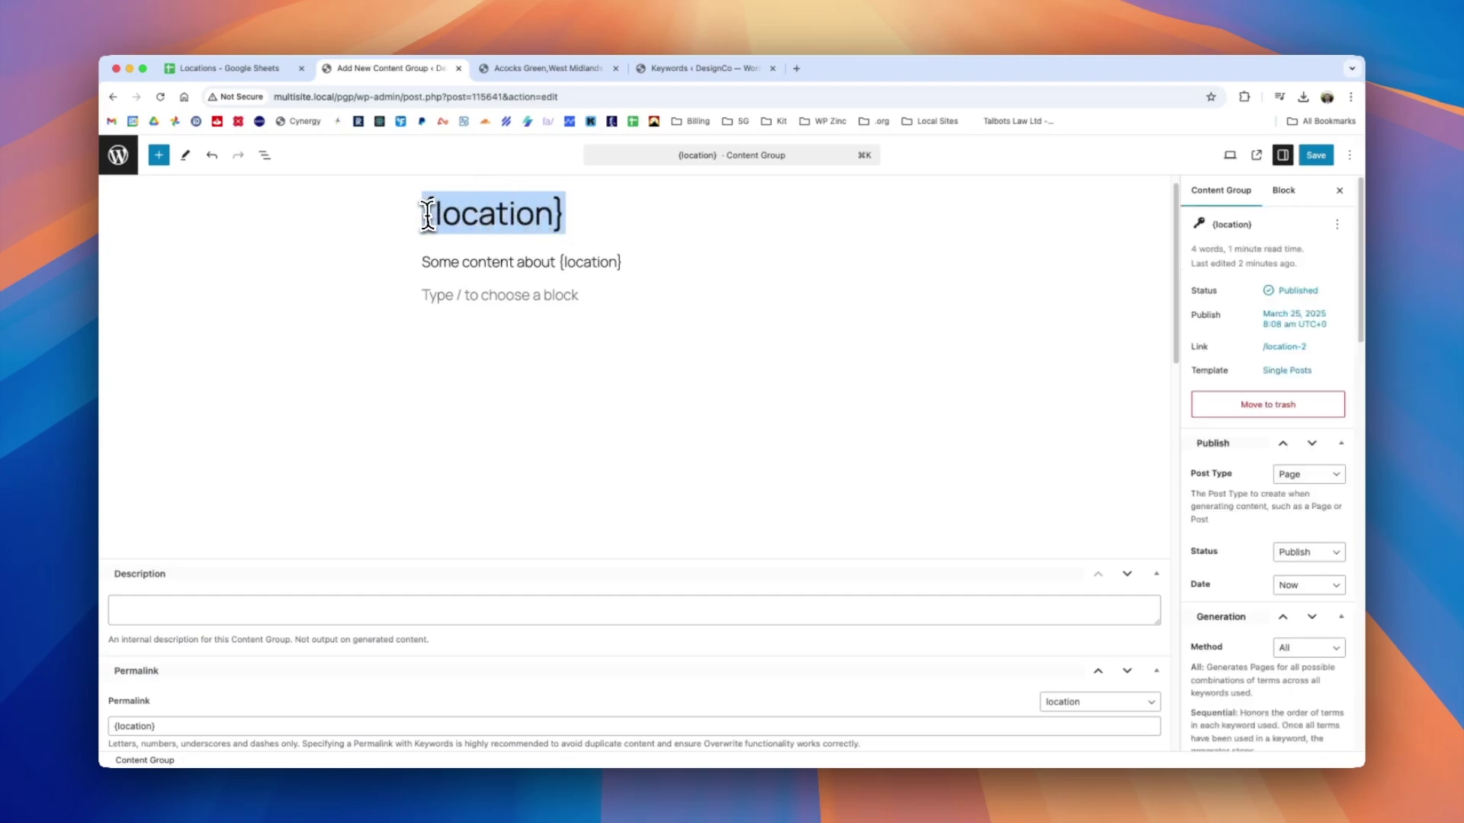
click(555, 217)
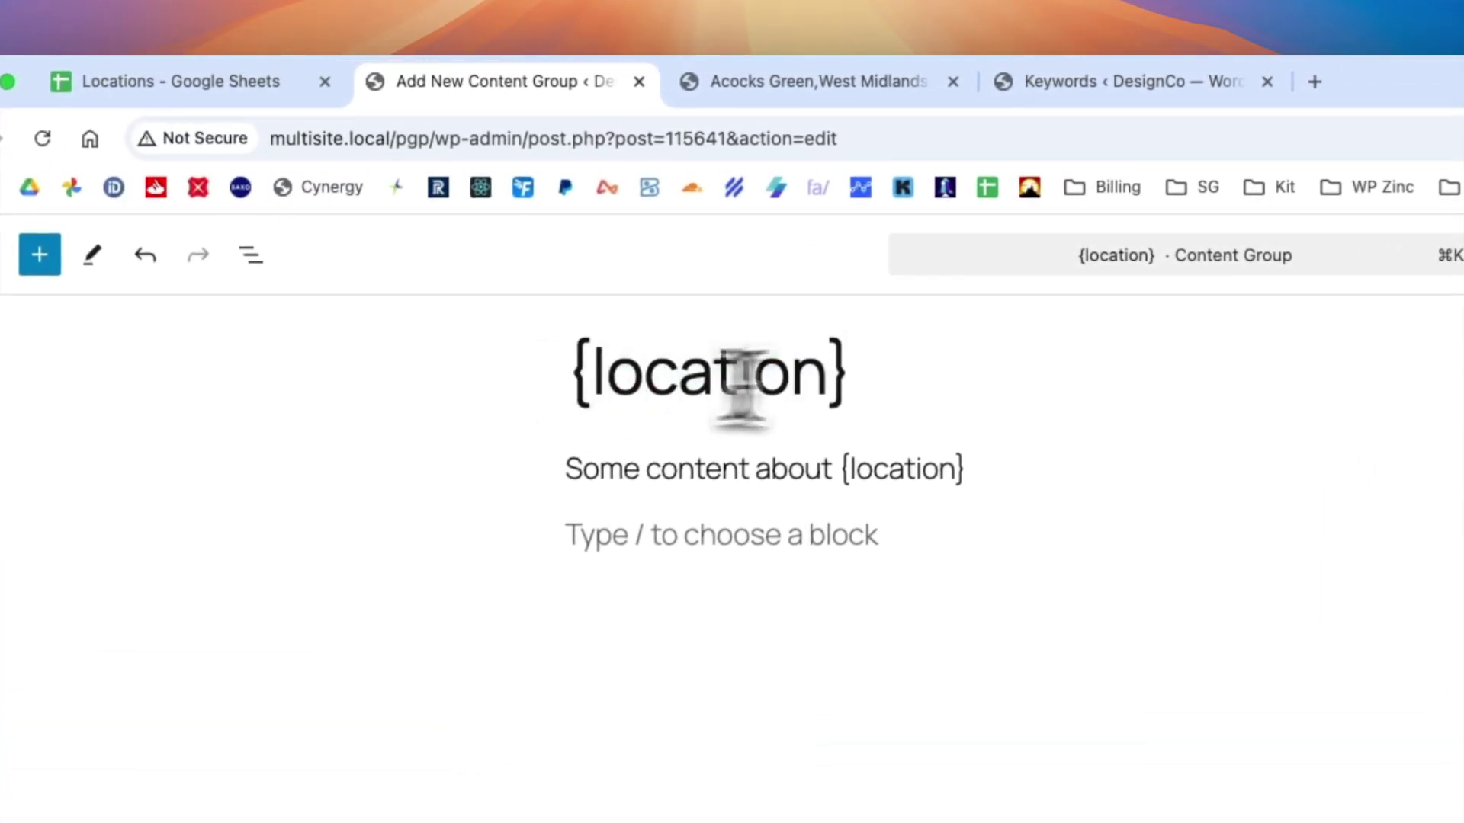
drag(911, 373, 570, 366)
key(BackSpace)
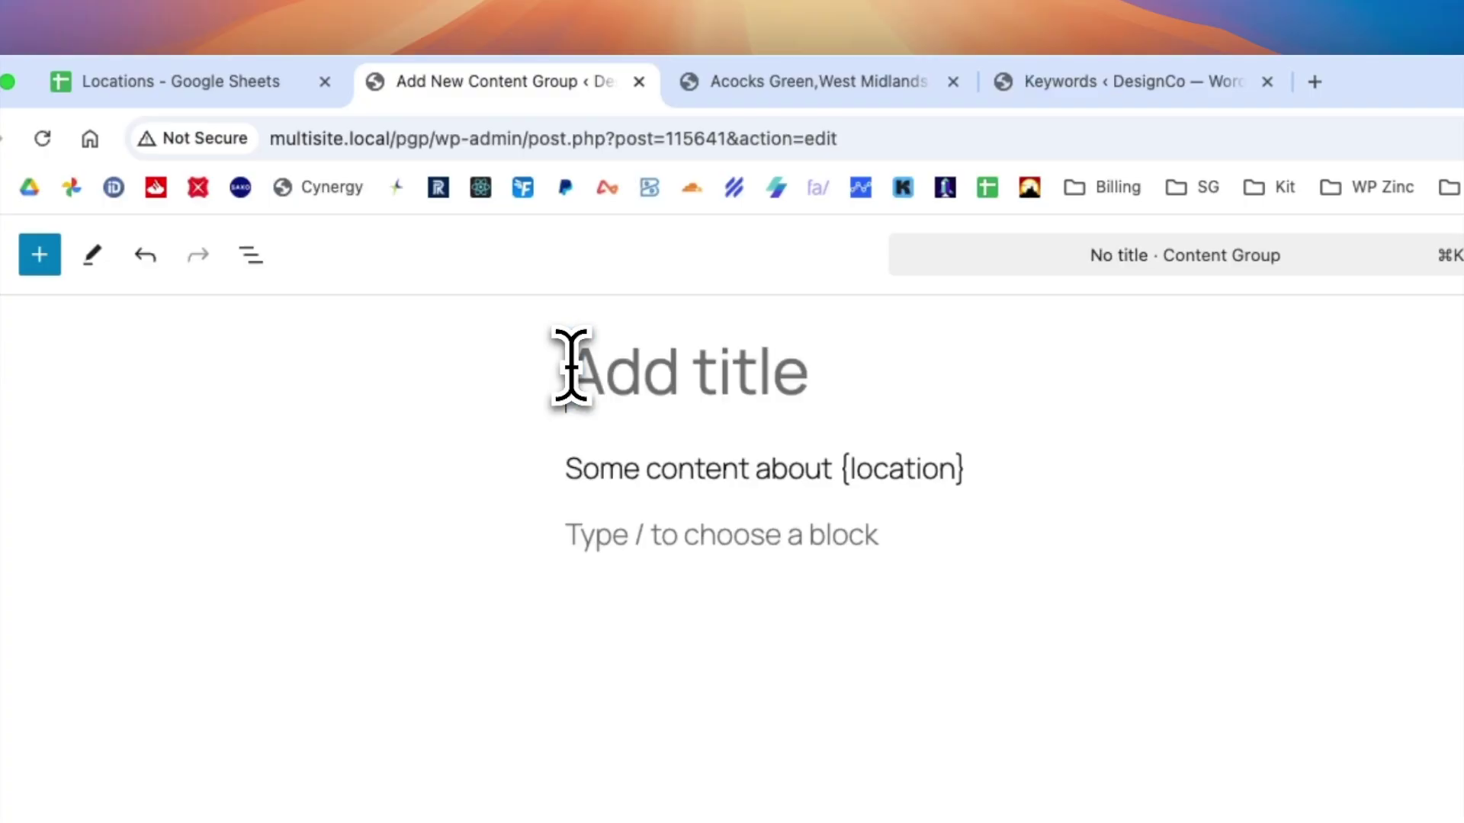
text({location(city_name)
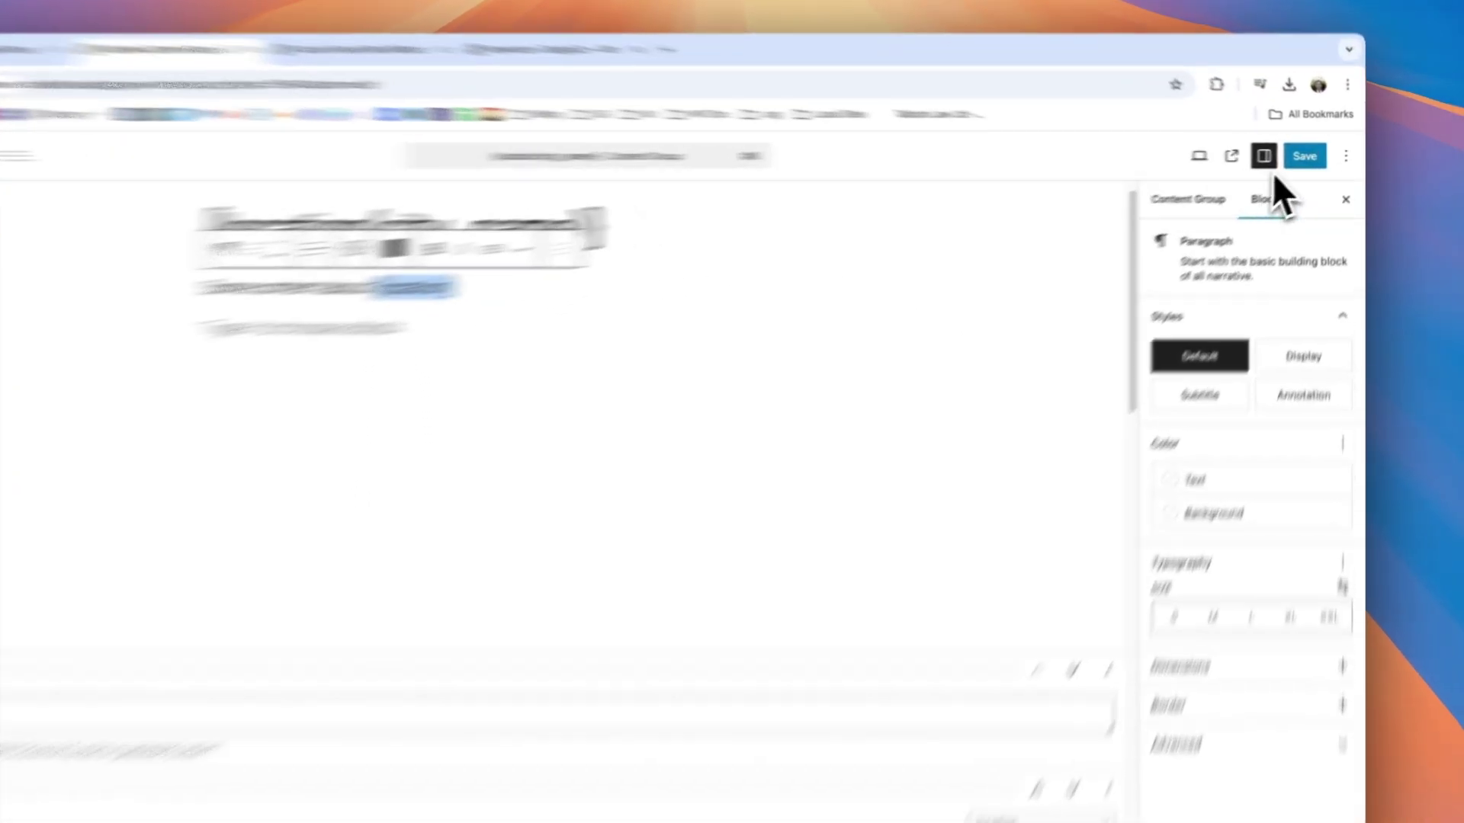
Step: Save the group and run a test, confirming the test page heading is just Acocks Green, then generate all pages
click(1299, 156)
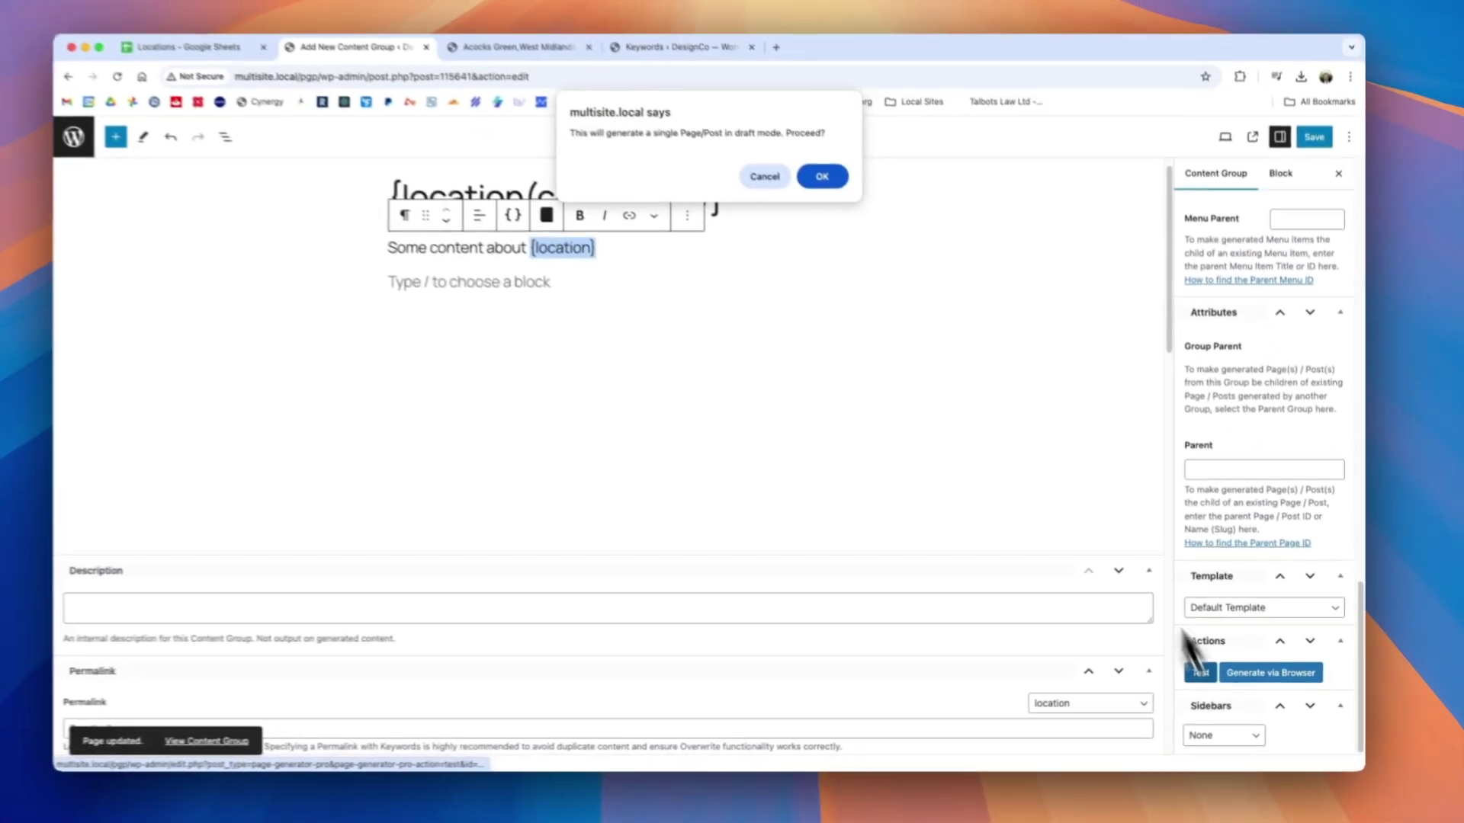
click(827, 184)
click(808, 441)
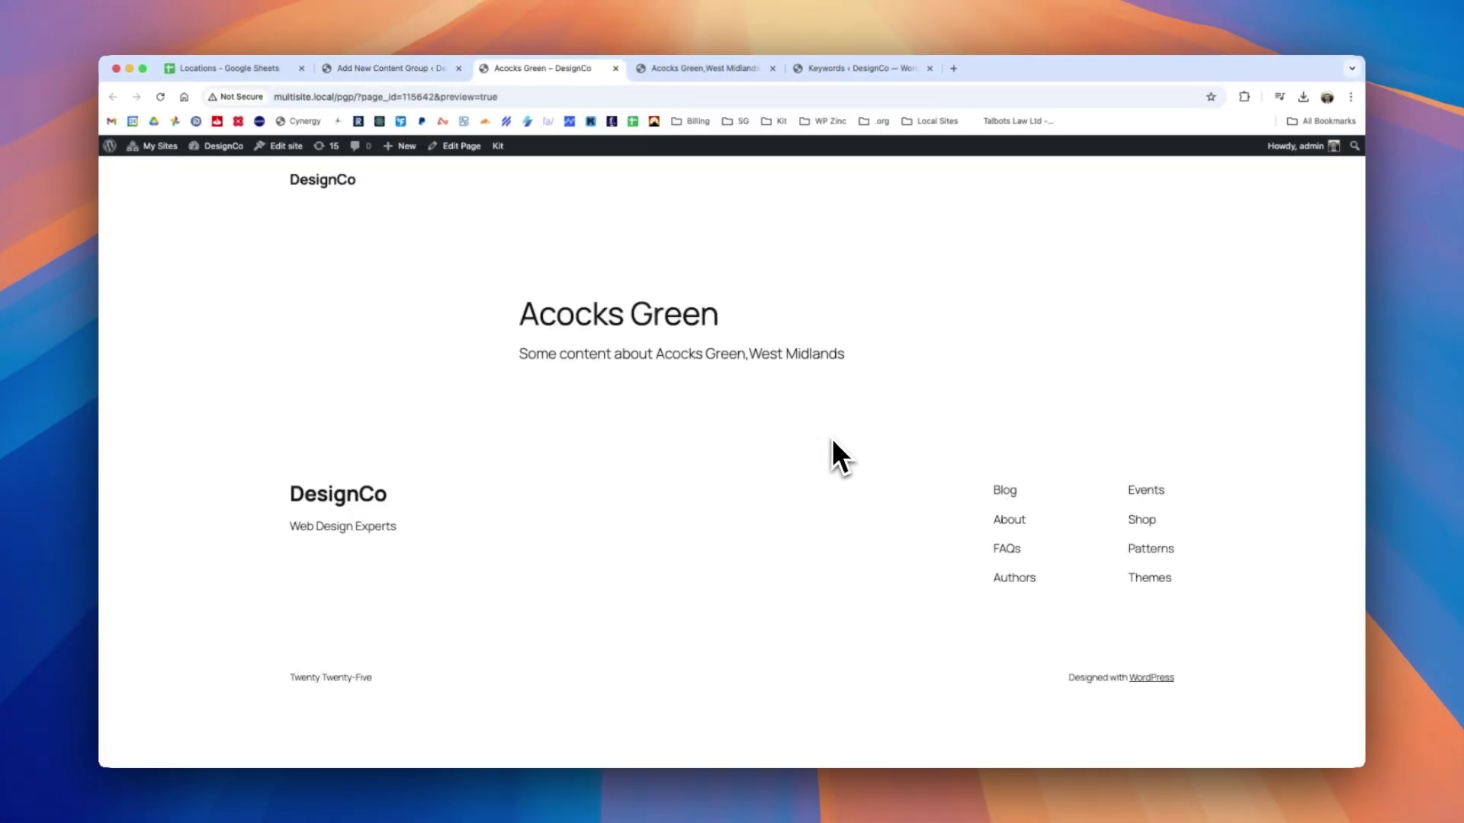
drag(526, 315, 705, 317)
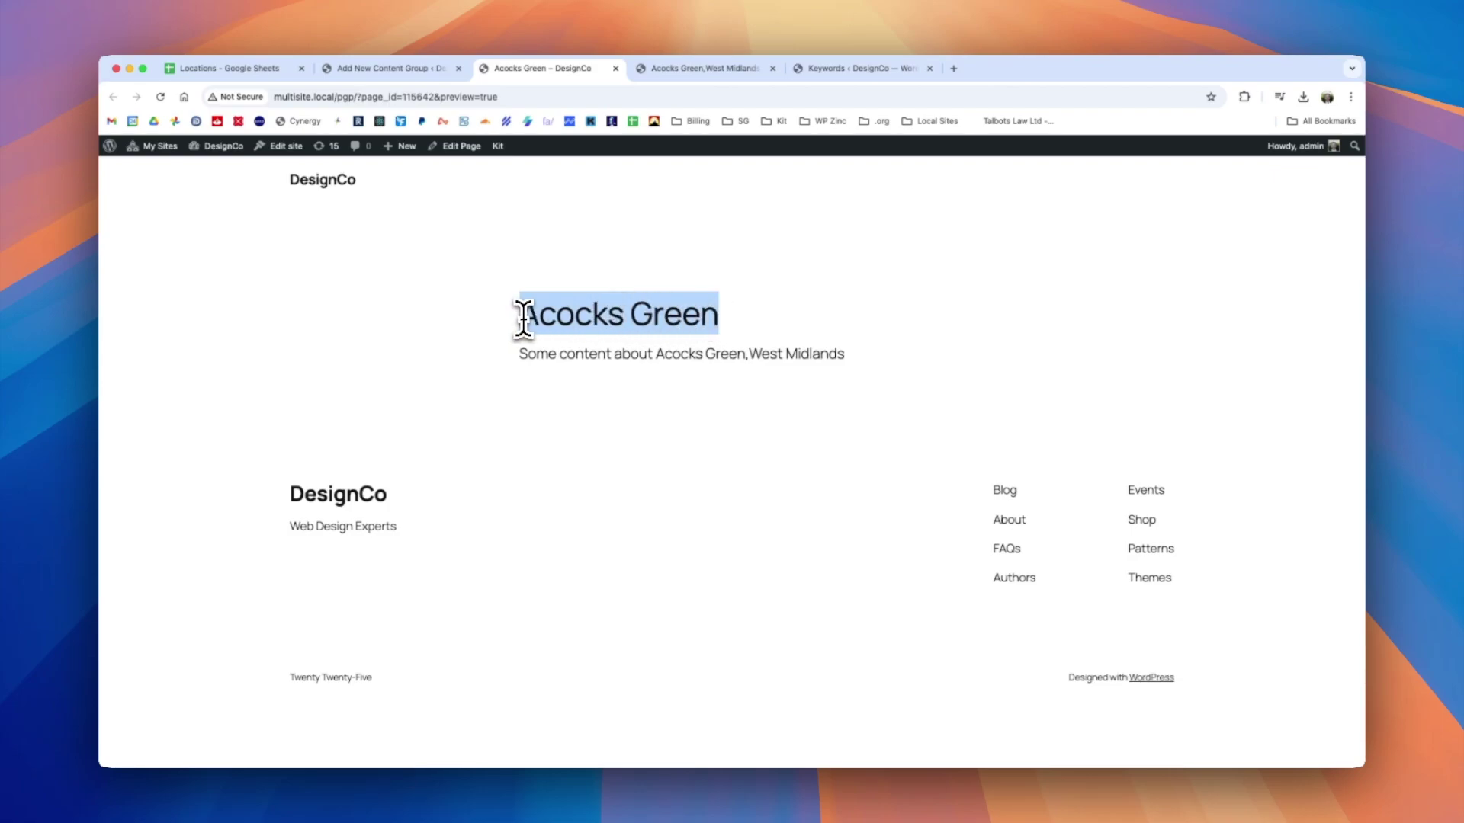
key(super+w)
key(super+w)
key(super+w)
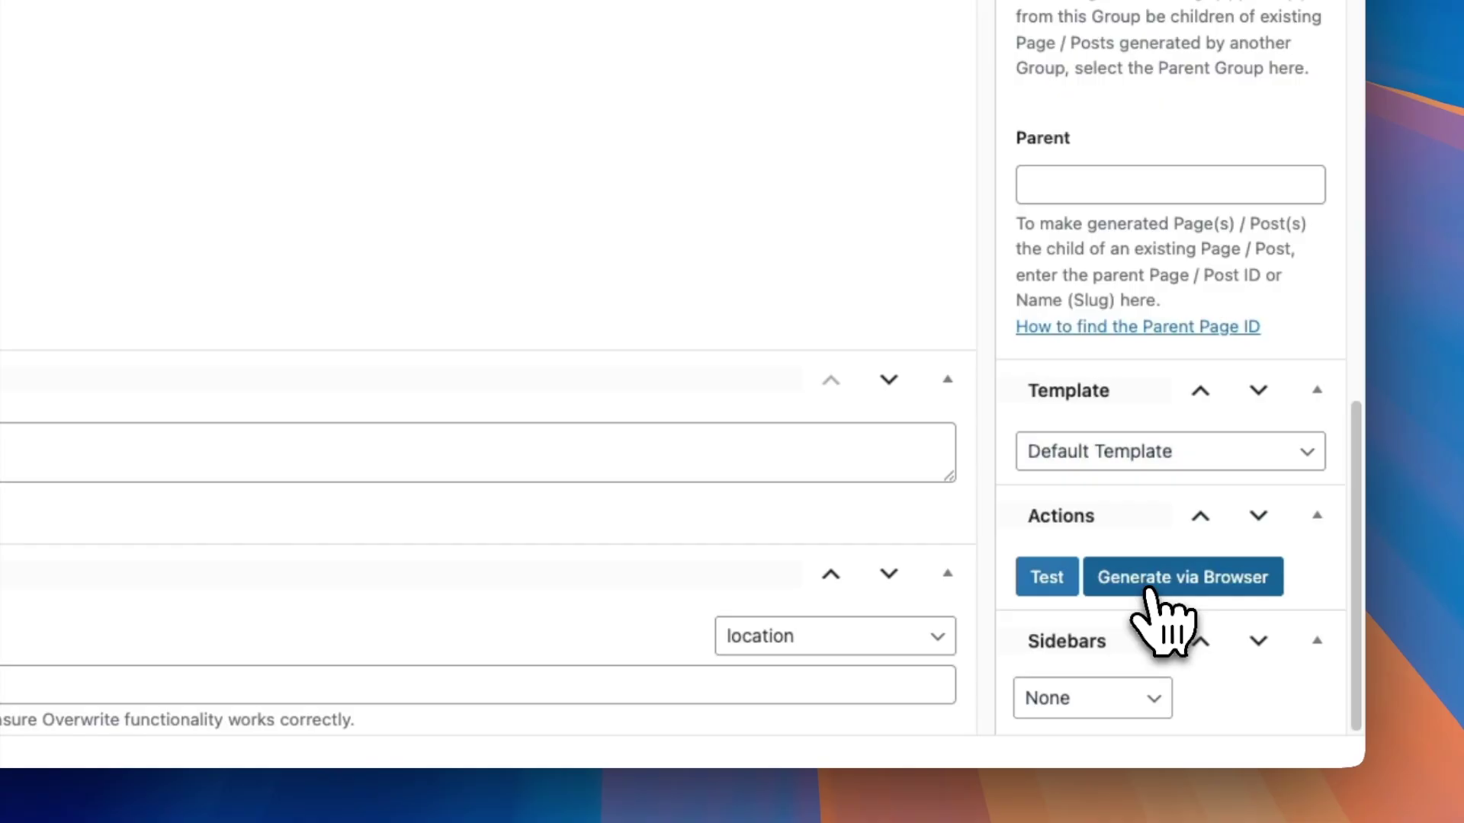
click(1149, 595)
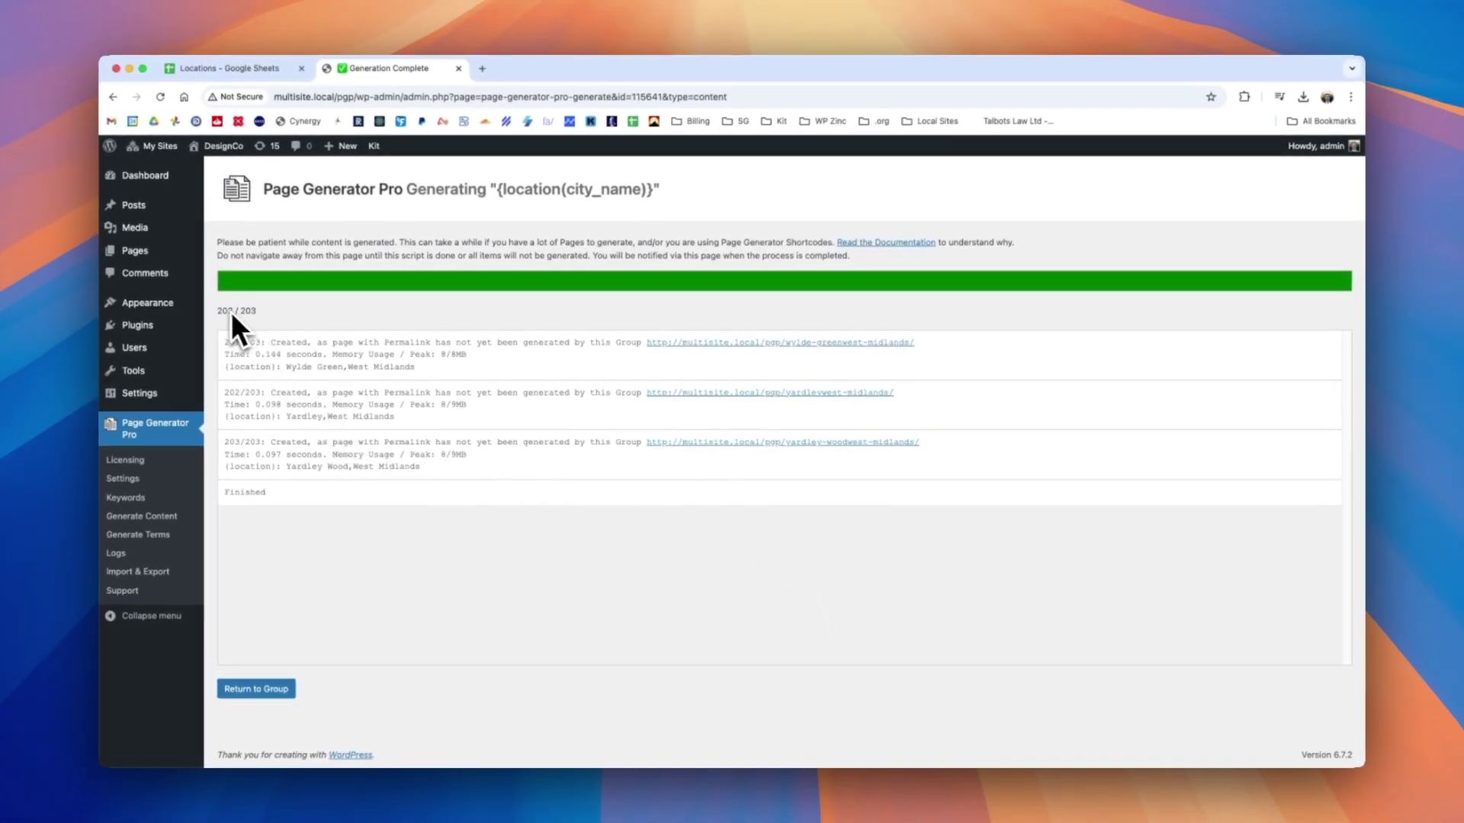
Step: Verify the location keyword lists 203 terms, then open the generated Yardley Wood page from the log
super+click(126, 497)
click(523, 67)
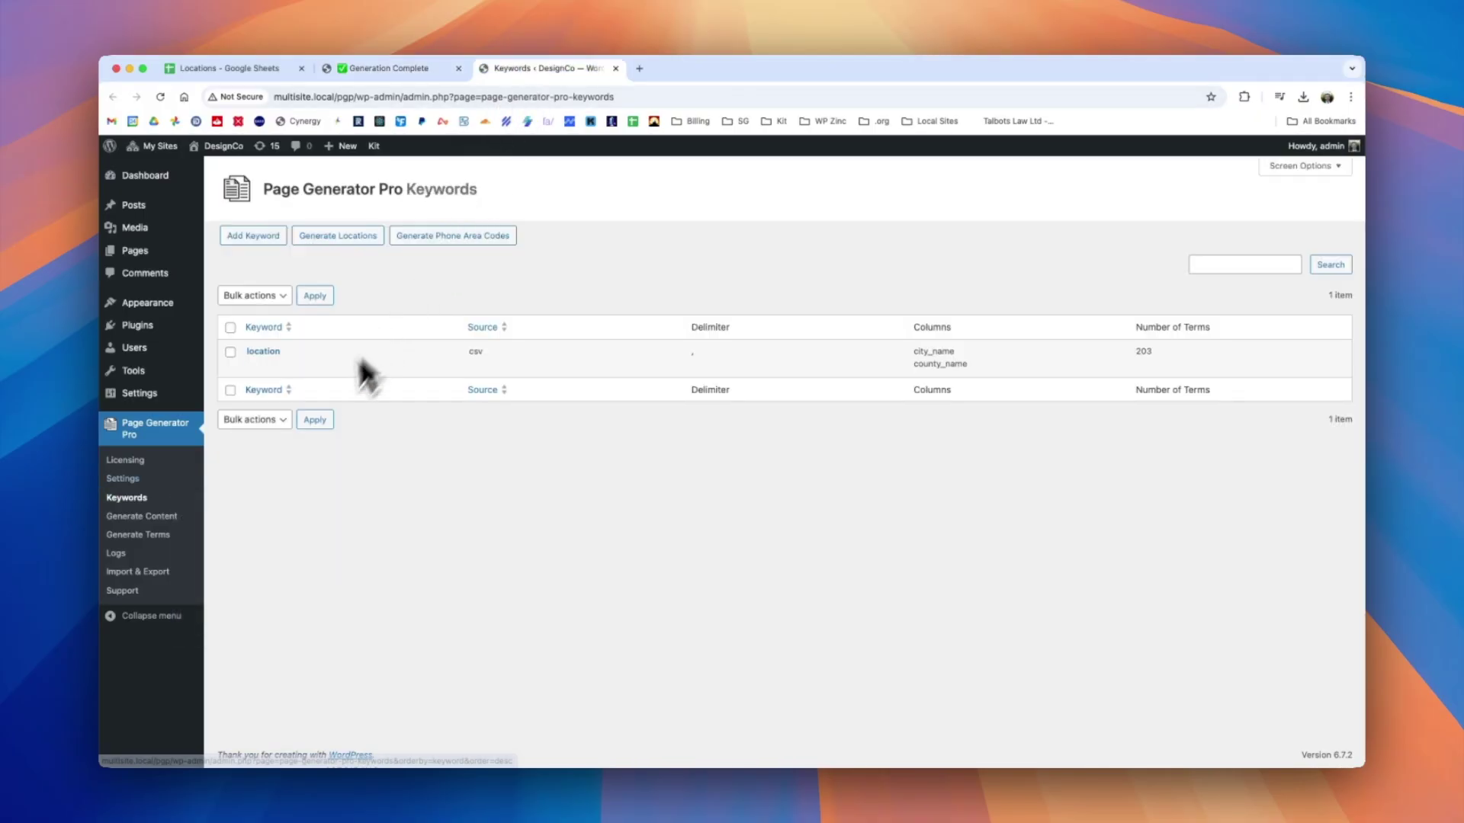
double_click(1142, 351)
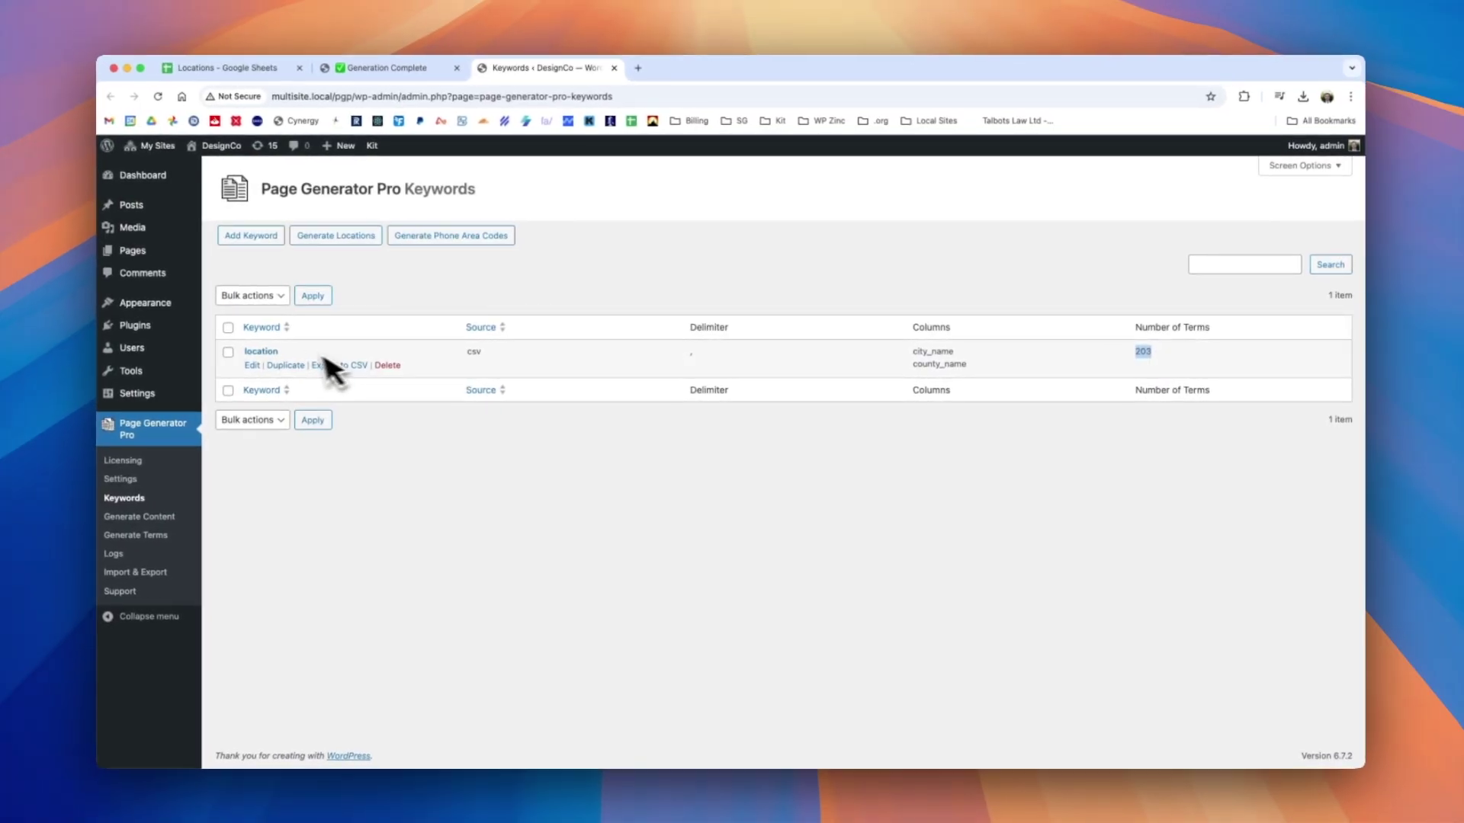
click(263, 351)
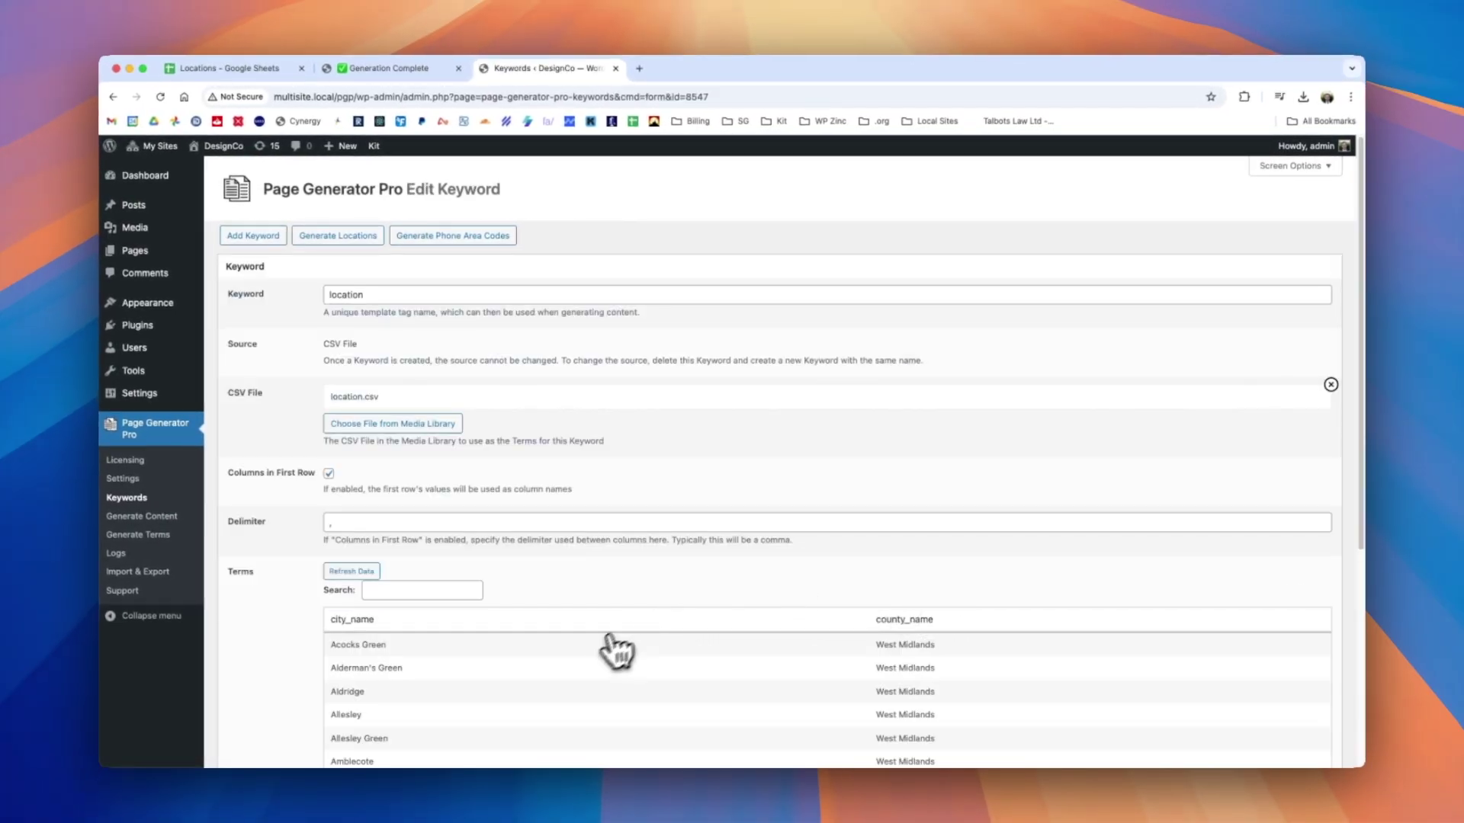
key(ctrl+shift+Tab)
click(774, 449)
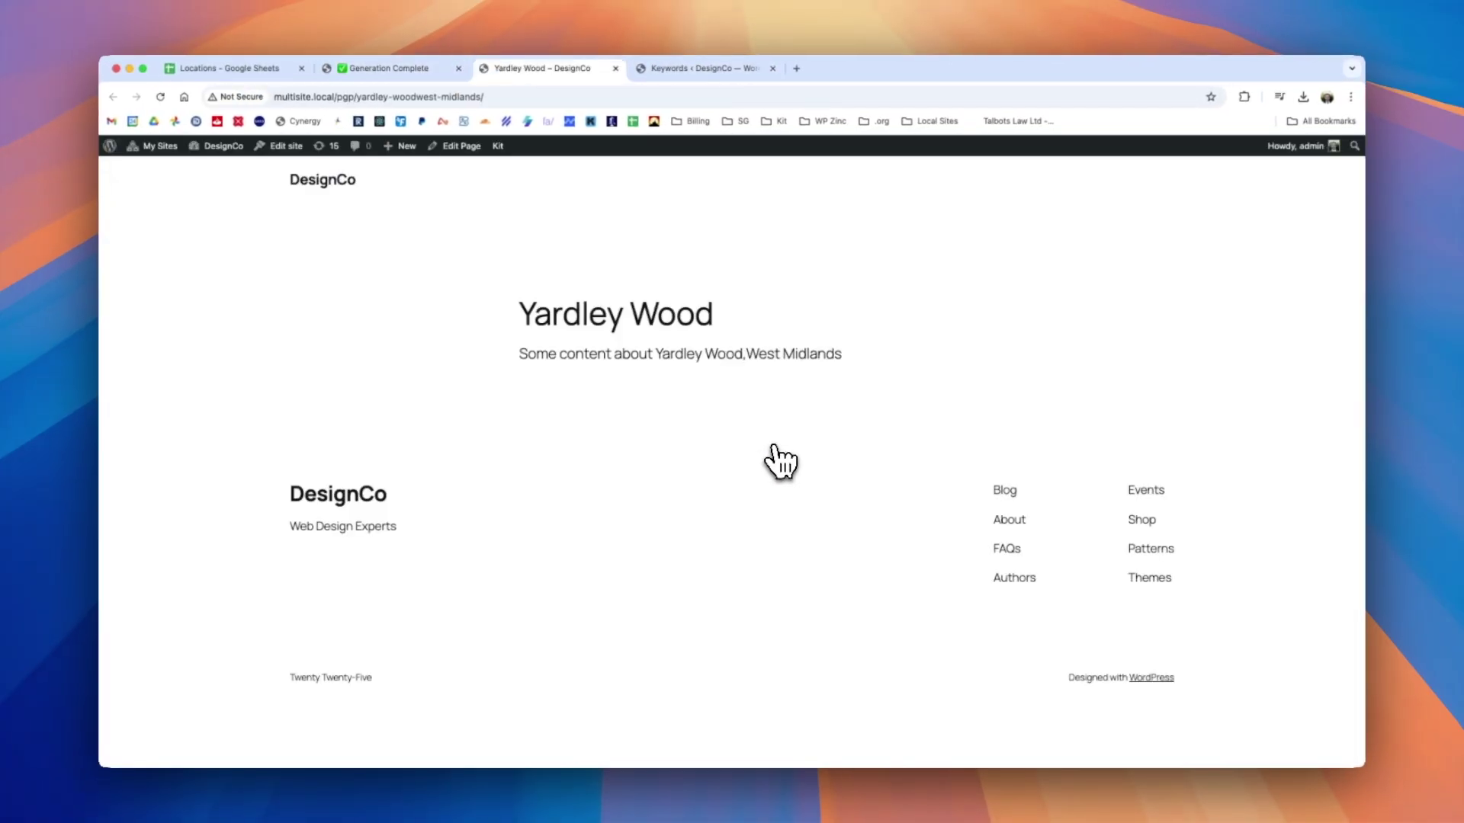
Step: Check the generated Yardley and Wylde Green pages from the generation log
click(400, 71)
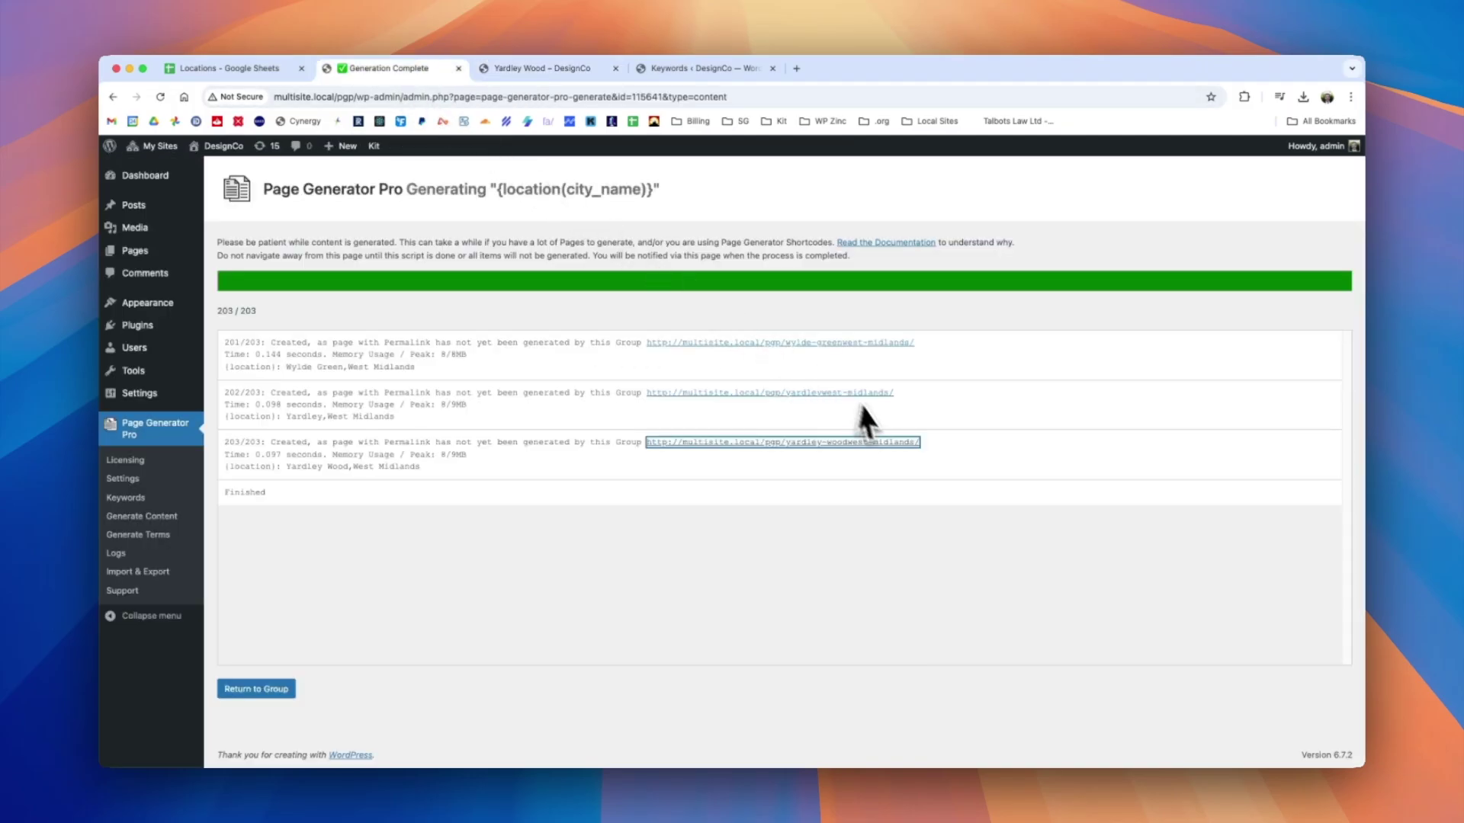
click(857, 394)
click(397, 69)
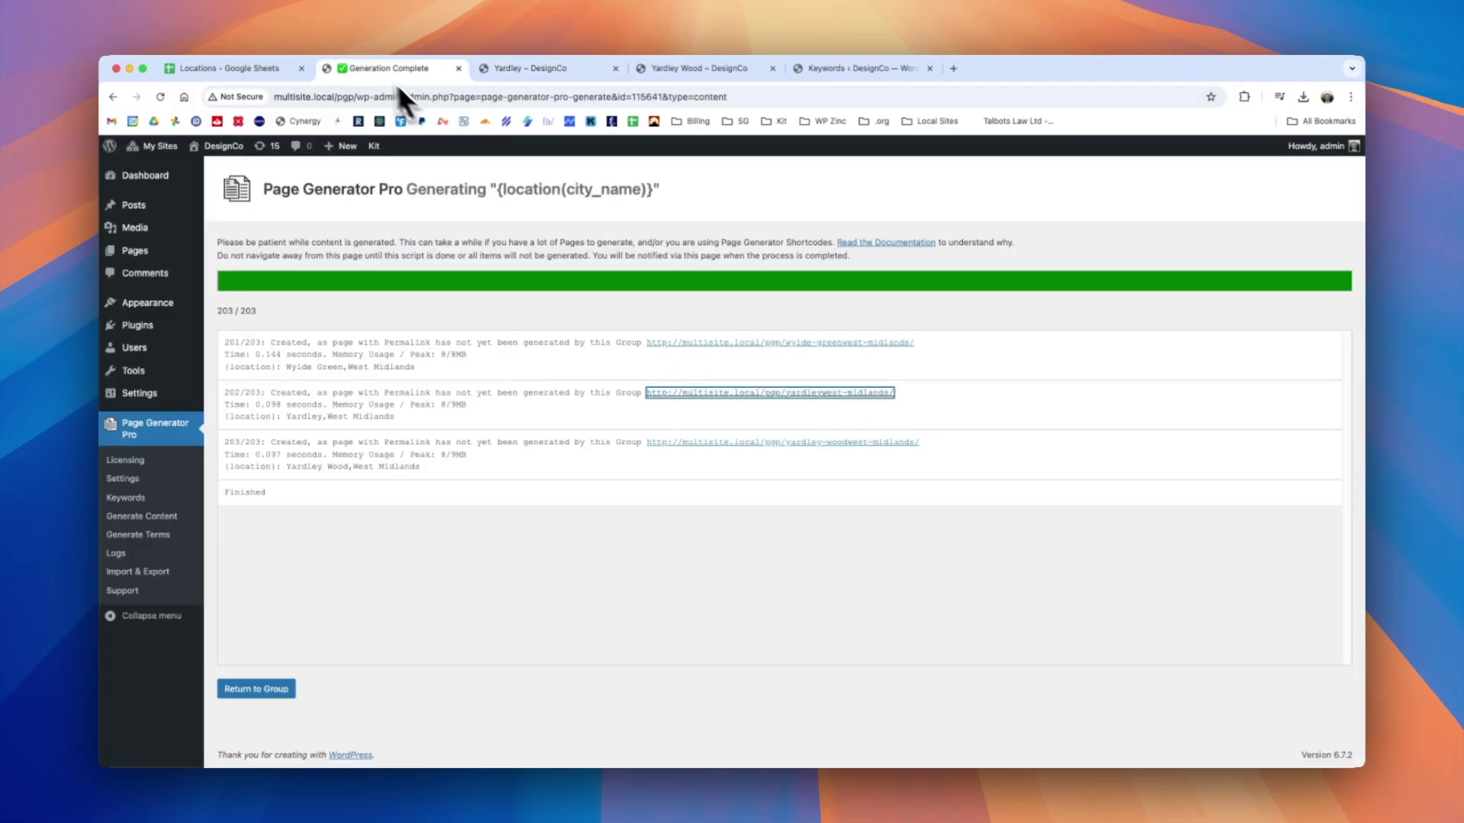
click(820, 341)
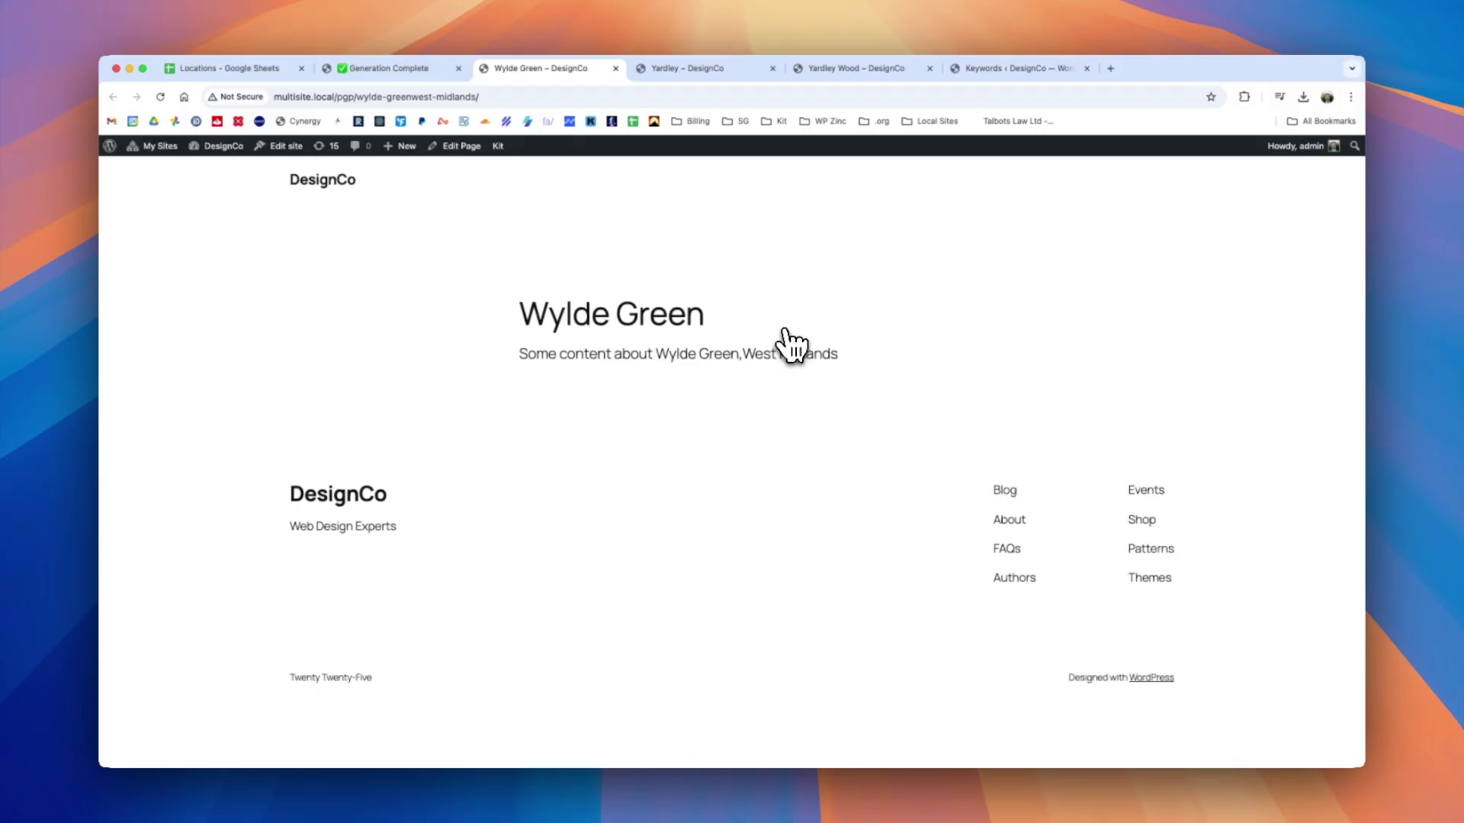
click(388, 68)
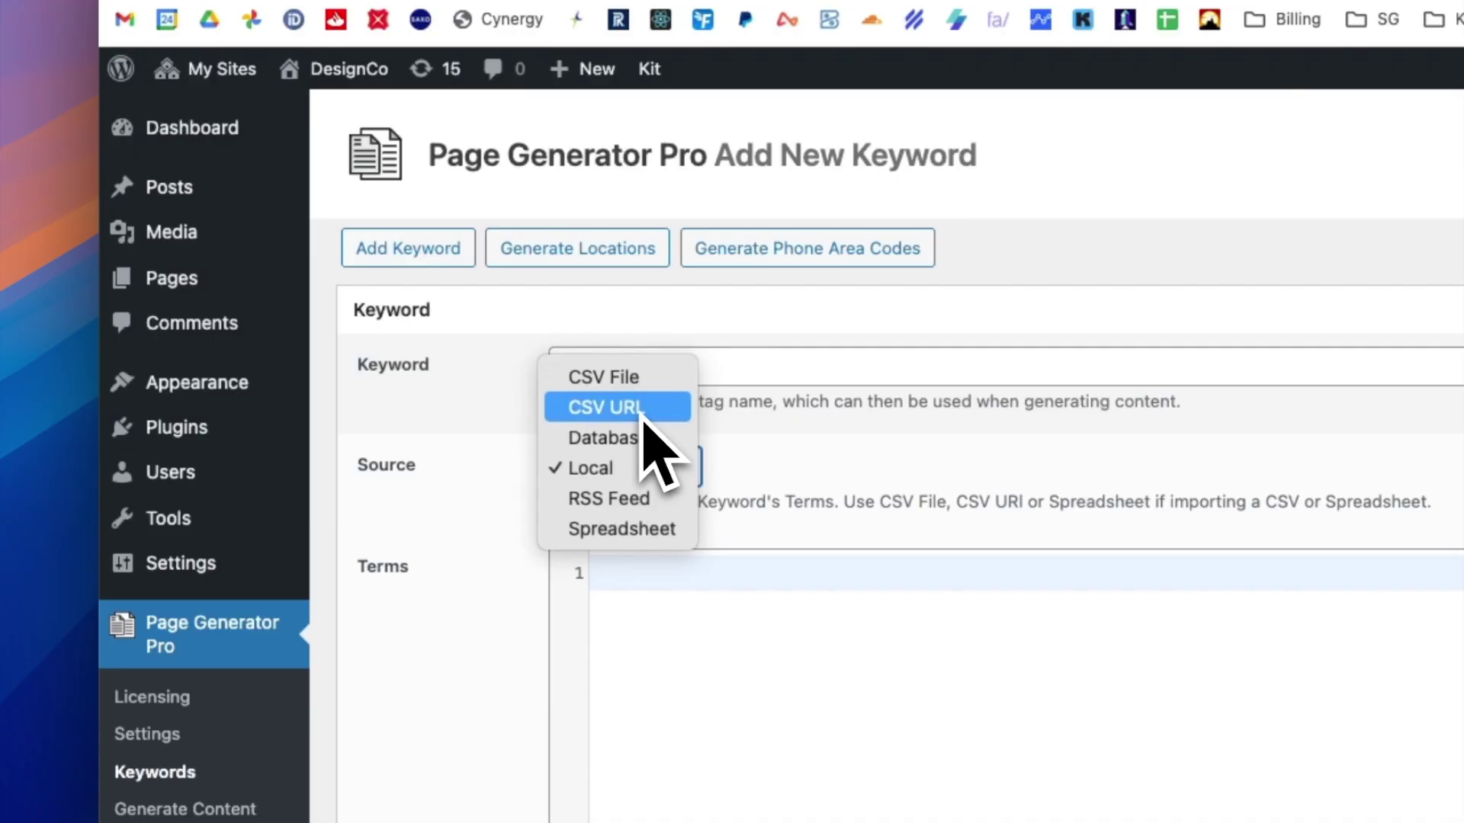
Step: Leave the keyword source as Local, view Generate Locations, then reopen the {location(city_name)} group showing 203 items
click(877, 442)
click(577, 248)
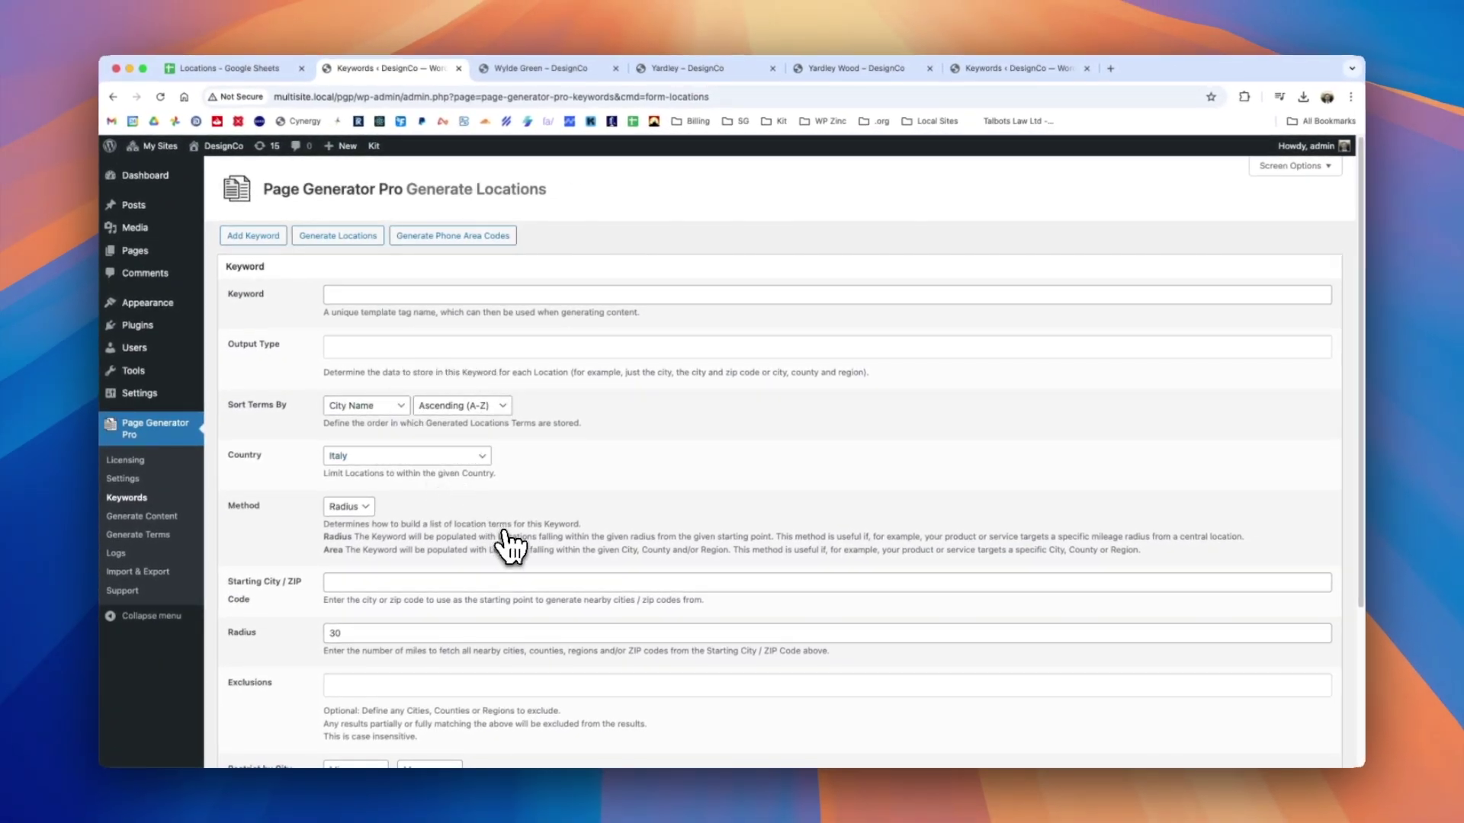
click(183, 518)
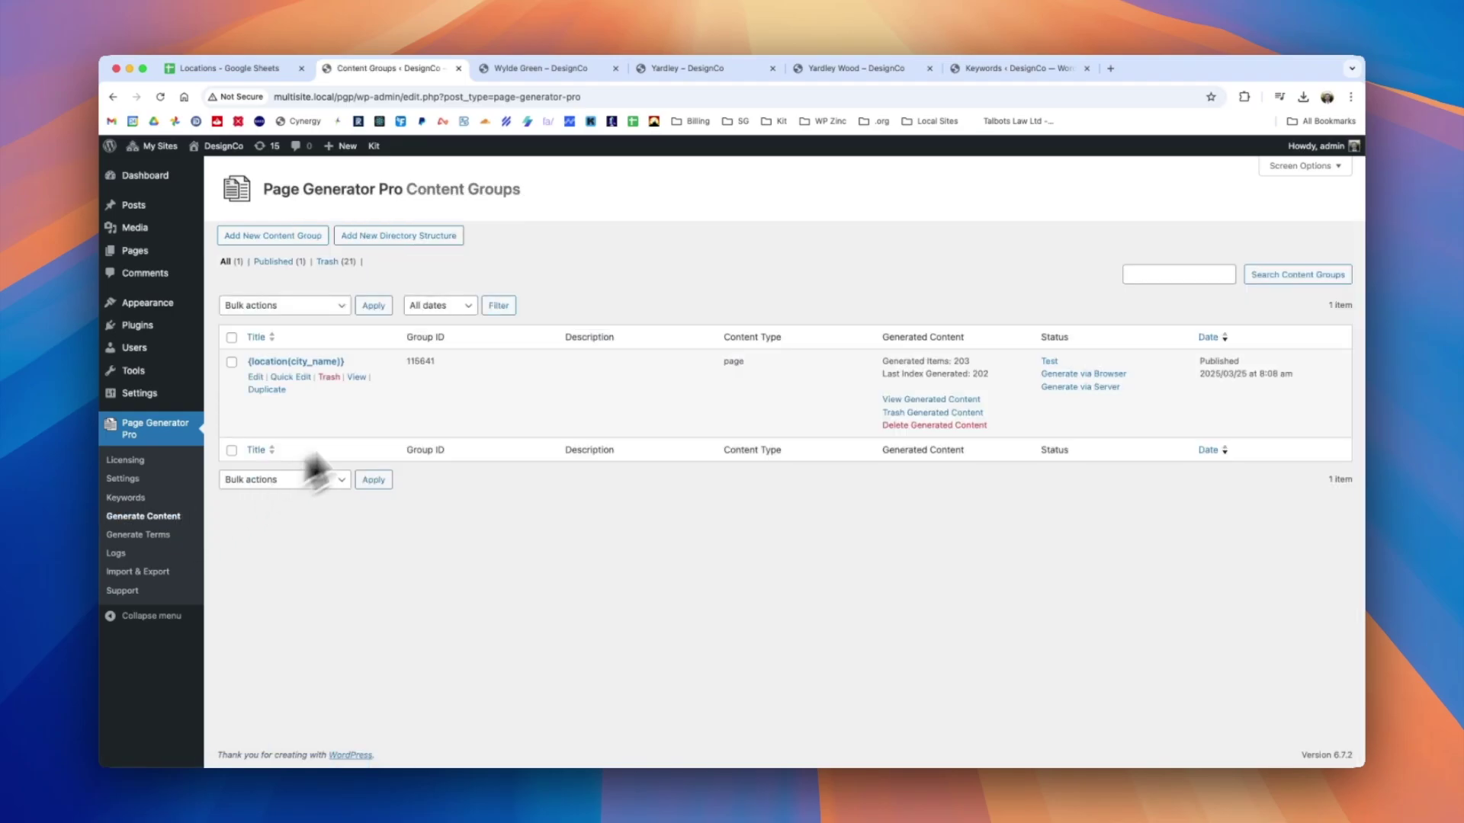
click(336, 363)
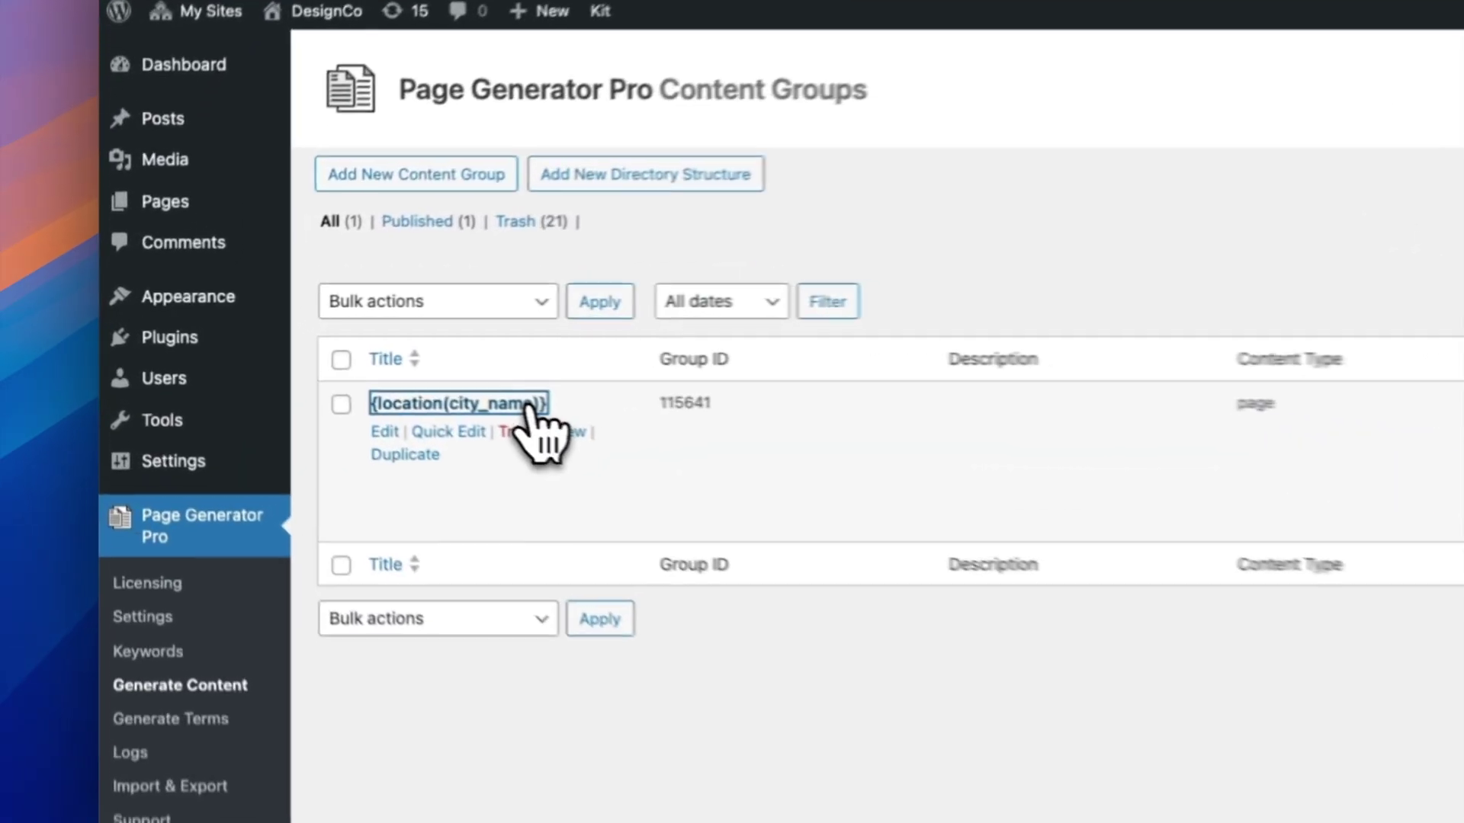